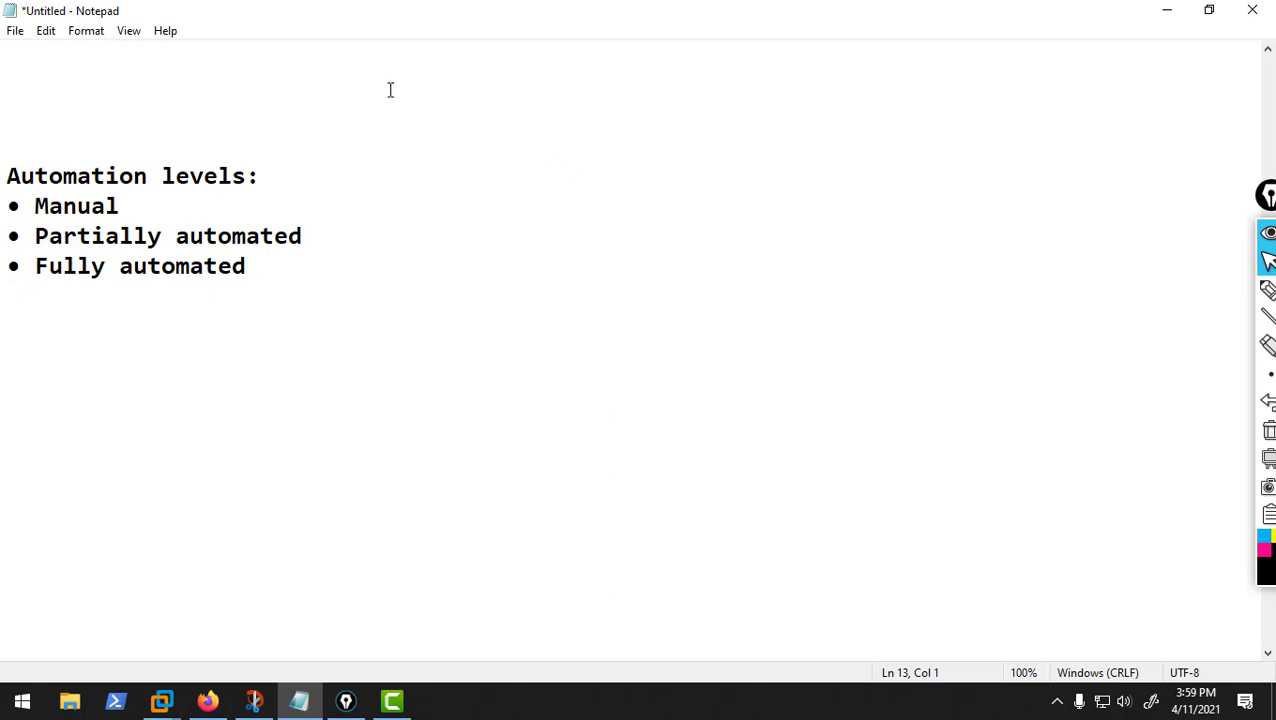
Step: Select "Manual" under Automation levels and handwrite an arrow with "DRS Rec" beside it, plus "Power on" with an arrow down to "Reco"
left_click_drag(31, 199, 140, 198)
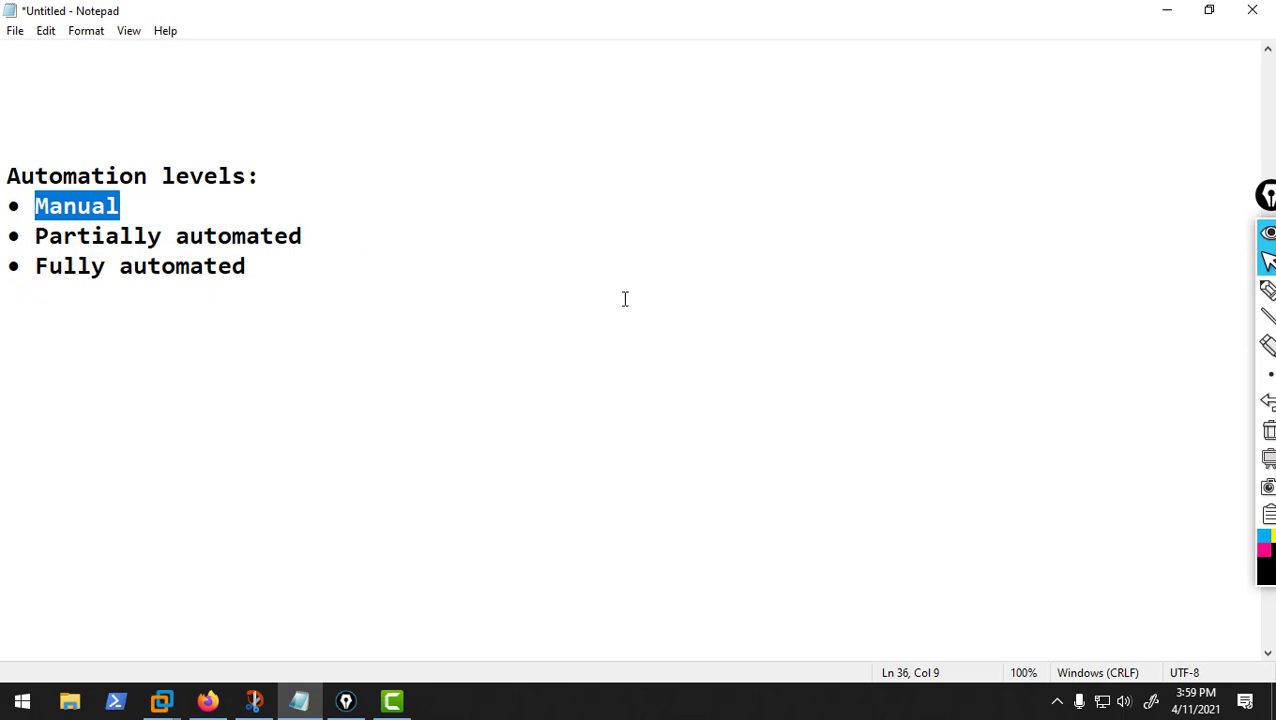
left_click(1266, 293)
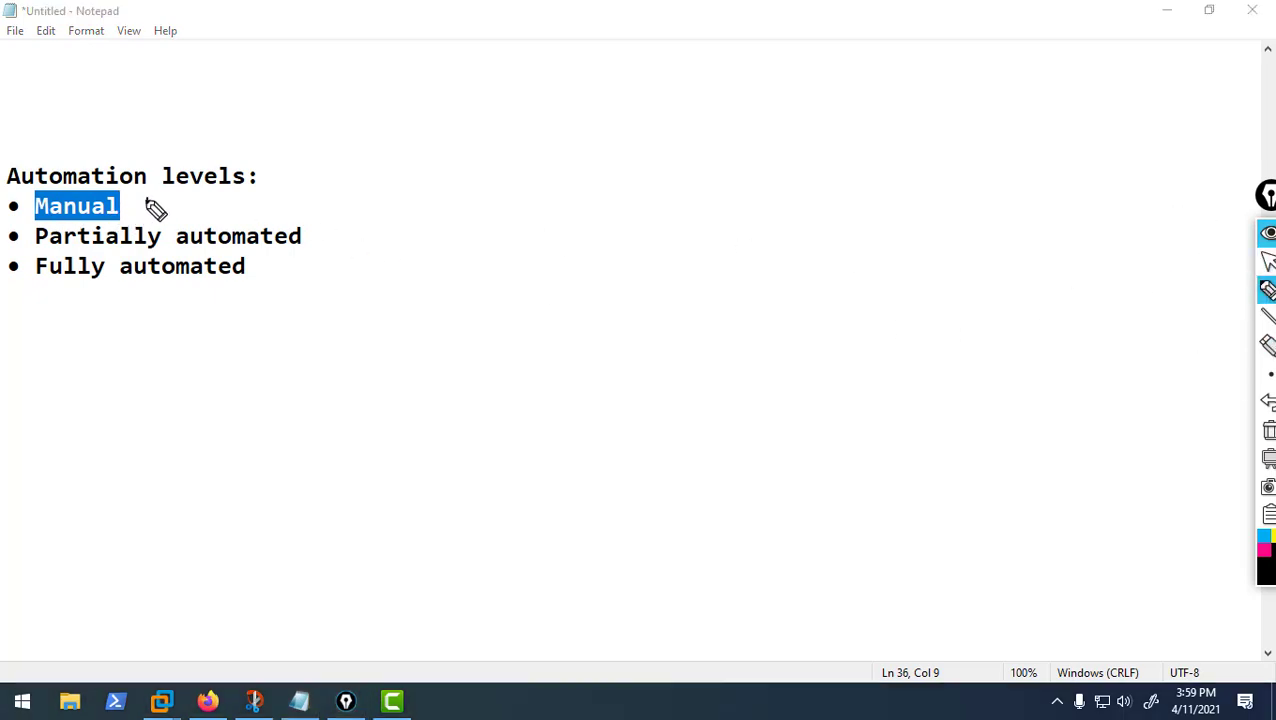
mouse_move(173, 213)
left_mouse_down()
mouse_move(270, 196)
mouse_move(296, 216)
mouse_move(345, 188)
mouse_move(384, 194)
mouse_move(342, 211)
mouse_move(380, 206)
left_mouse_up()
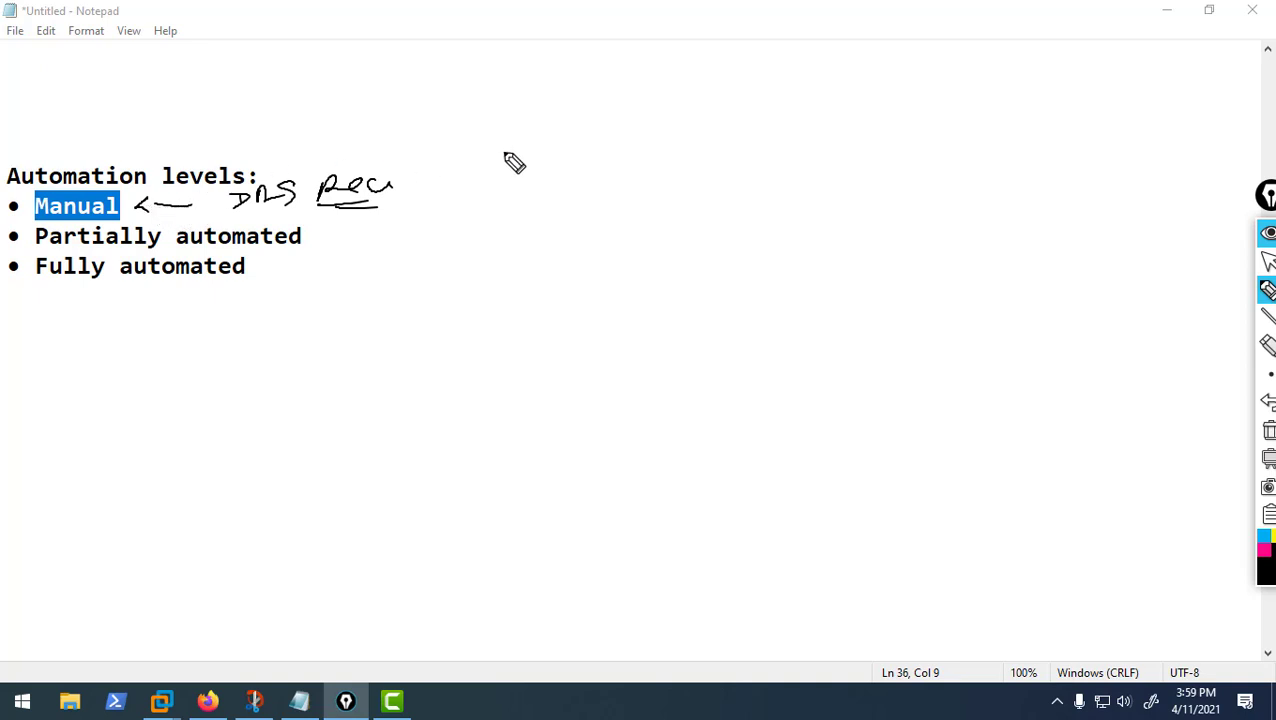
mouse_move(492, 155)
left_mouse_down()
mouse_move(491, 172)
mouse_move(505, 160)
mouse_move(636, 165)
mouse_move(534, 186)
mouse_move(625, 199)
mouse_move(546, 212)
mouse_move(575, 206)
mouse_move(550, 228)
mouse_move(566, 251)
mouse_move(624, 237)
left_mouse_up()
left_click_drag(530, 260, 606, 266)
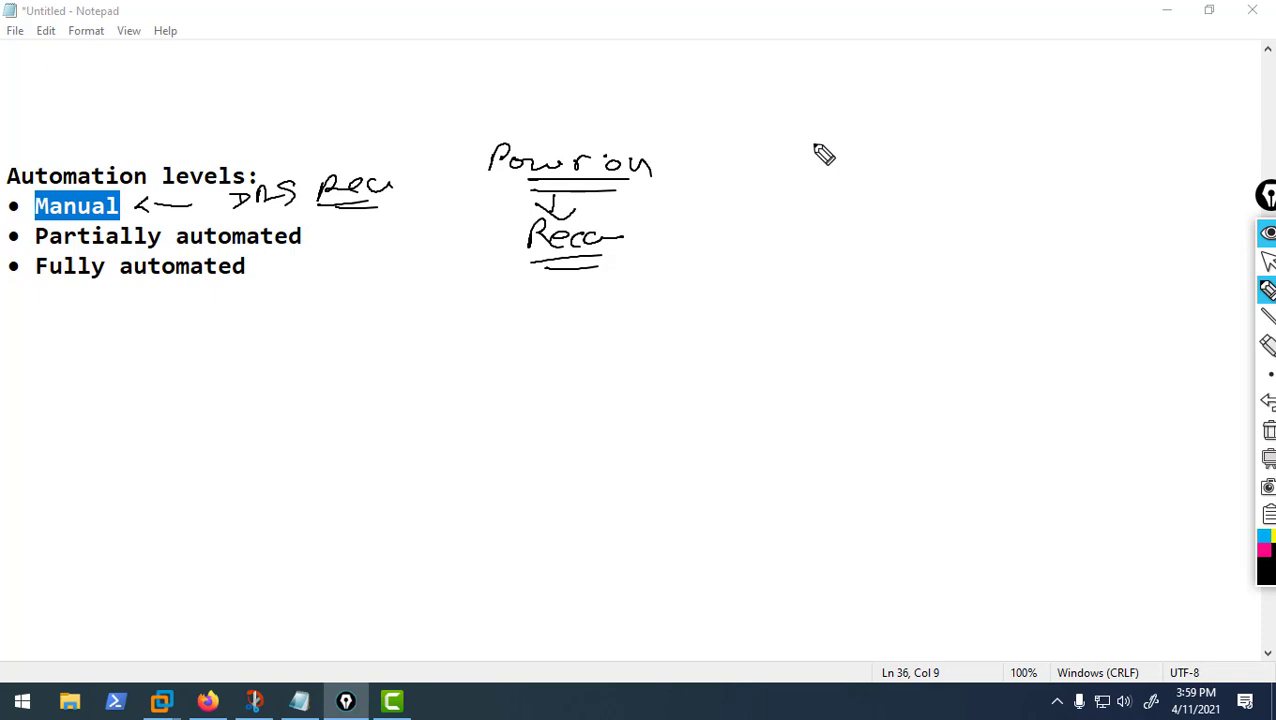
Step: Handwrite an underlined "Imbalance" note with an arrow down to "Rec", and add a tick beside the Power on recommendation
mouse_move(826, 148)
left_mouse_down()
mouse_move(874, 157)
mouse_move(946, 205)
mouse_move(853, 196)
left_mouse_up()
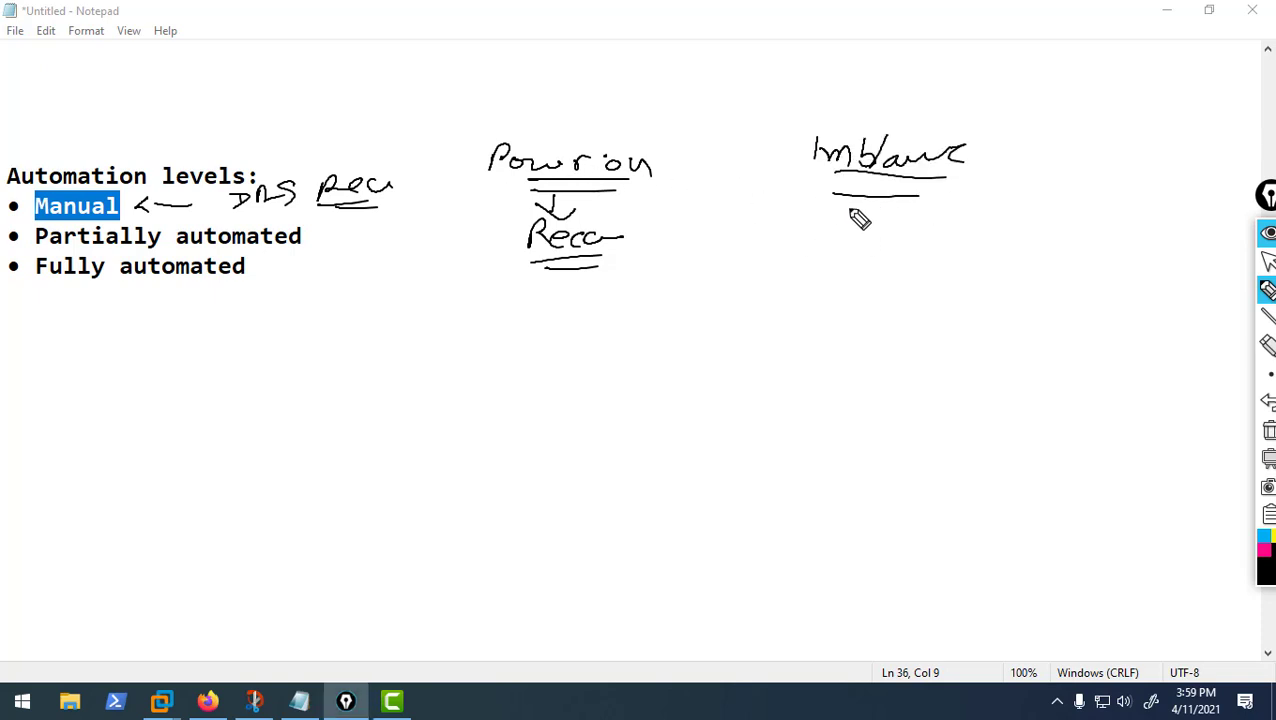
mouse_move(866, 204)
left_mouse_down()
mouse_move(866, 234)
mouse_move(880, 226)
left_mouse_up()
mouse_move(818, 280)
left_mouse_down()
mouse_move(836, 262)
mouse_move(920, 264)
left_mouse_up()
mouse_move(633, 250)
left_mouse_down()
mouse_move(649, 262)
mouse_move(680, 238)
left_mouse_up()
left_click_drag(868, 266, 940, 265)
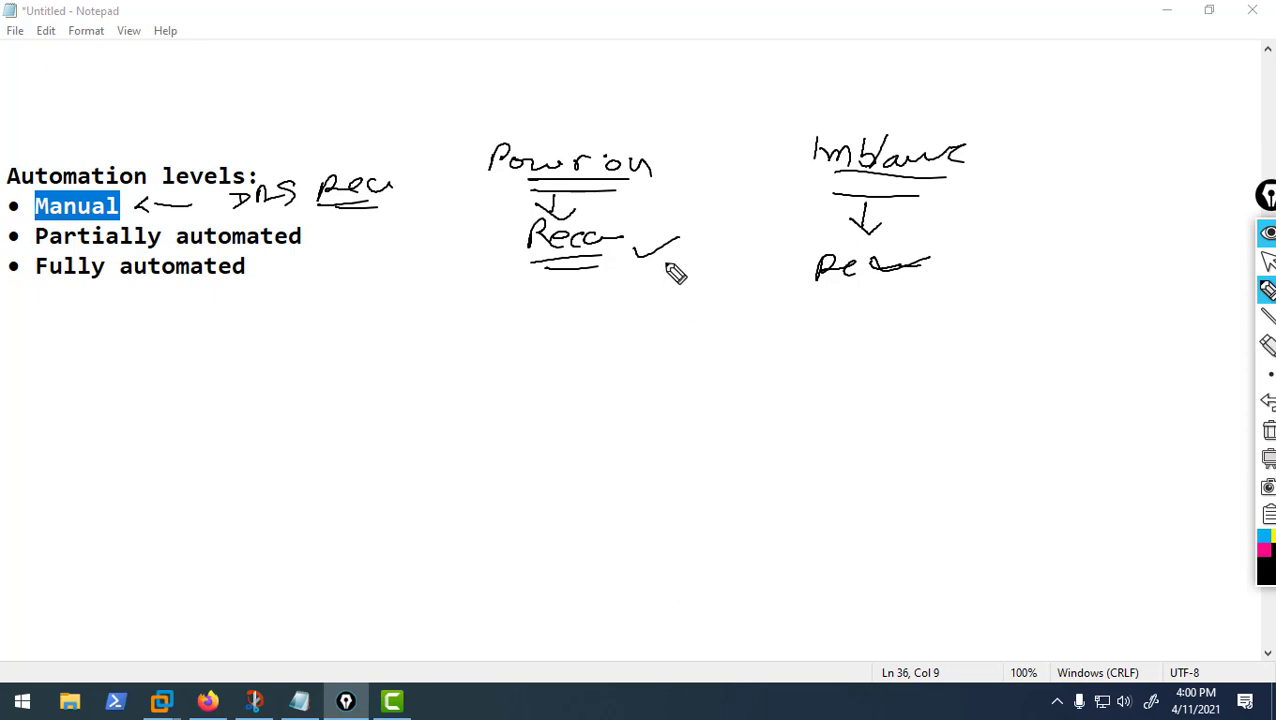
Step: Circle "Partially automated" and "Fully automated", and link them to the notes with an arrow, ticks at Power on and circles around Imbalance and its recommendation
mouse_move(29, 226)
left_mouse_down()
mouse_move(67, 251)
mouse_move(305, 249)
mouse_move(205, 218)
mouse_move(35, 235)
left_mouse_up()
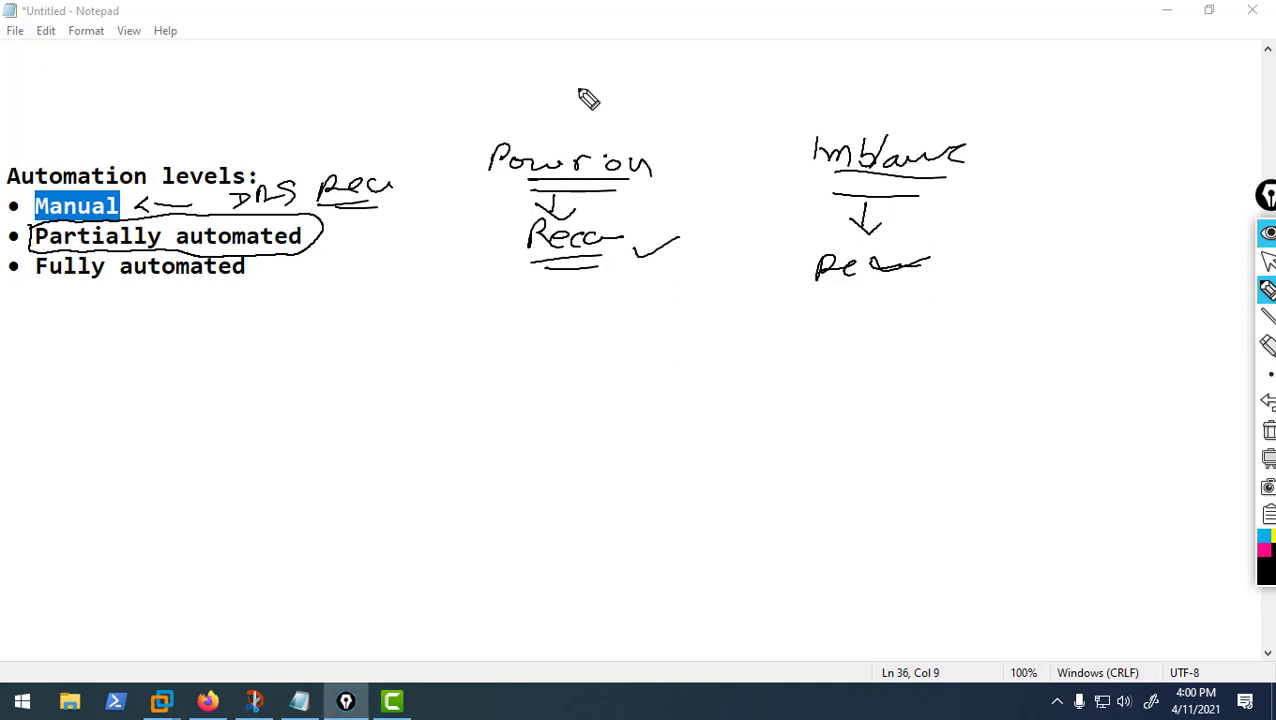
mouse_move(553, 105)
left_mouse_down()
mouse_move(558, 118)
mouse_move(600, 93)
left_mouse_up()
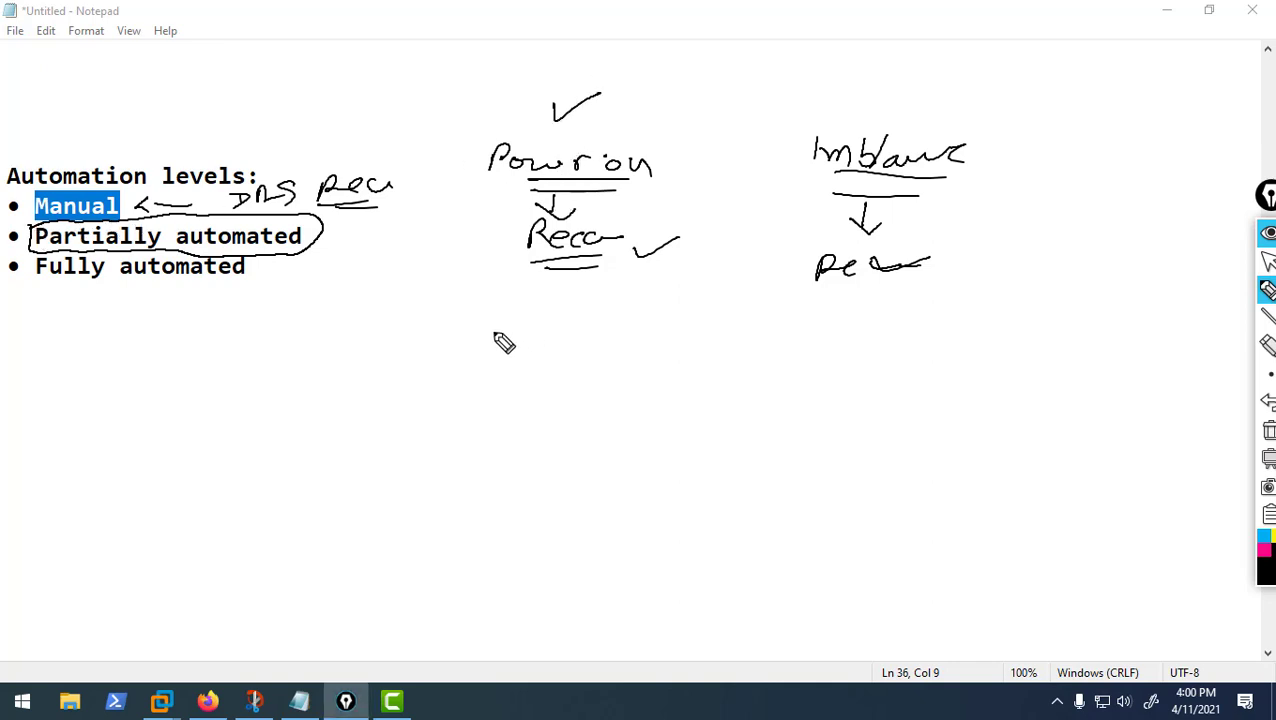
mouse_move(322, 244)
left_mouse_down()
mouse_move(421, 256)
mouse_move(447, 273)
mouse_move(435, 273)
left_mouse_up()
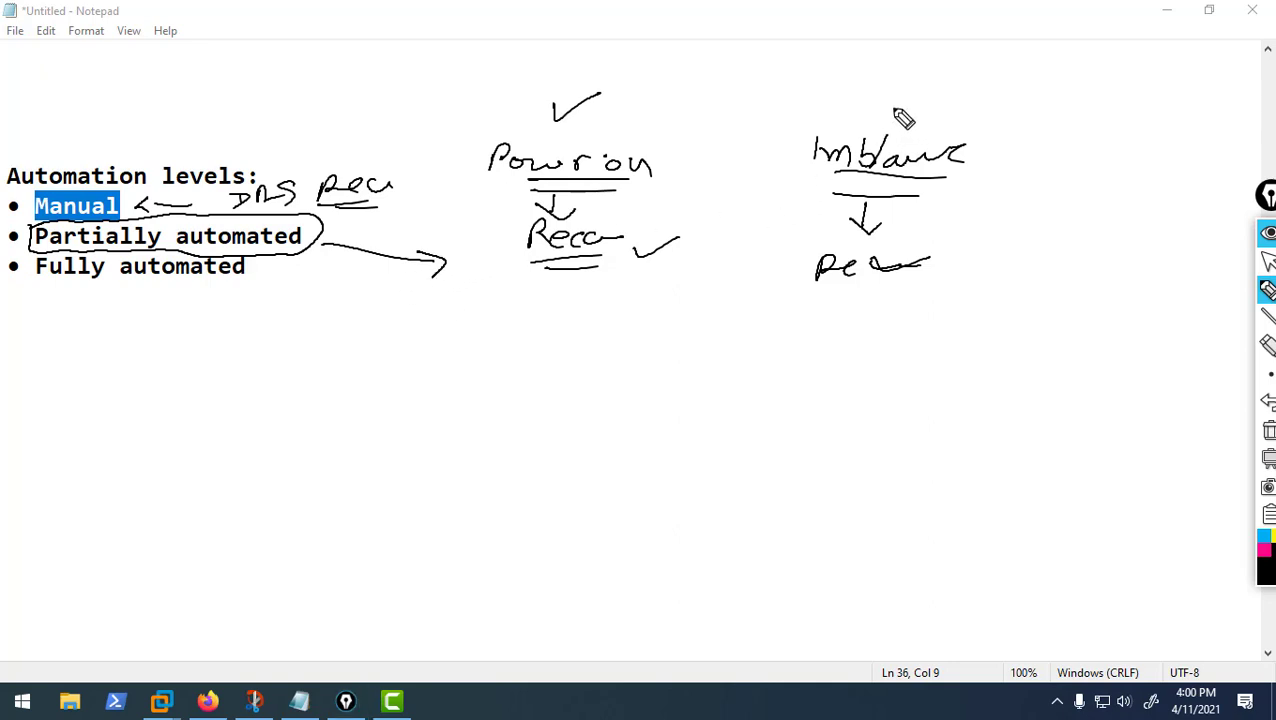
mouse_move(906, 120)
left_mouse_down()
mouse_move(986, 171)
mouse_move(852, 96)
left_mouse_up()
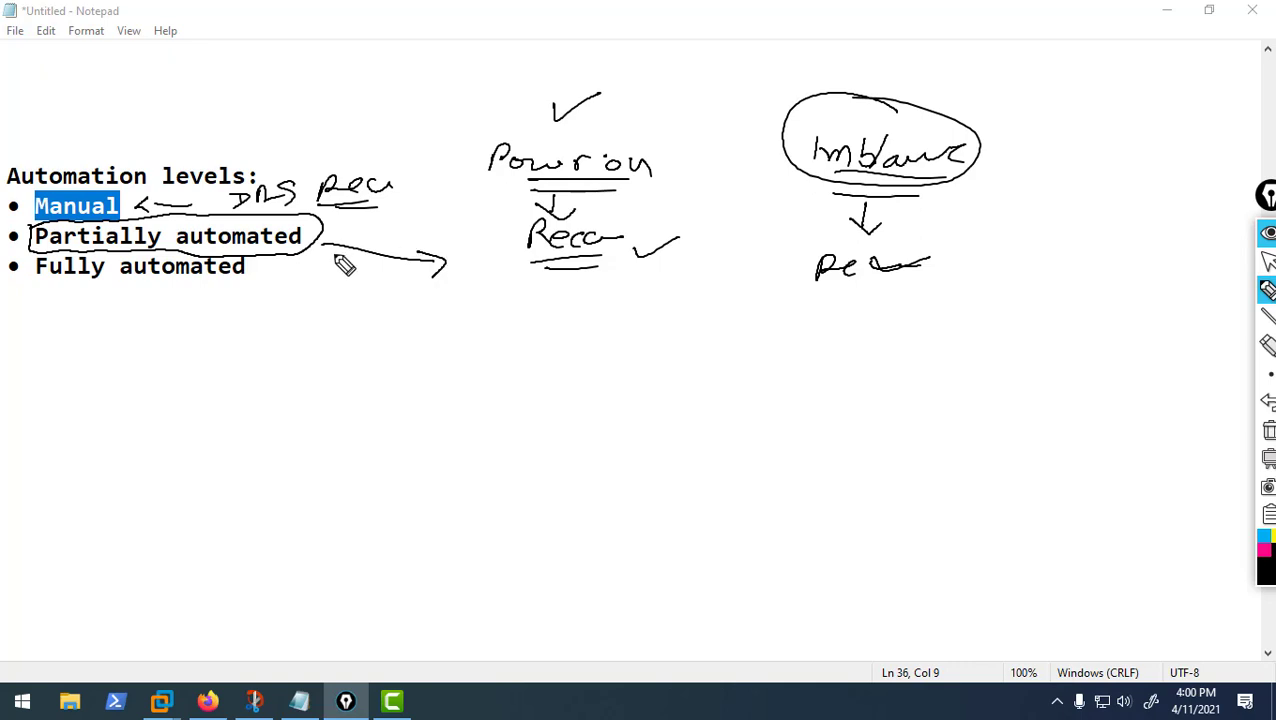
mouse_move(890, 246)
left_mouse_down()
mouse_move(792, 308)
mouse_move(906, 256)
mouse_move(812, 249)
left_mouse_up()
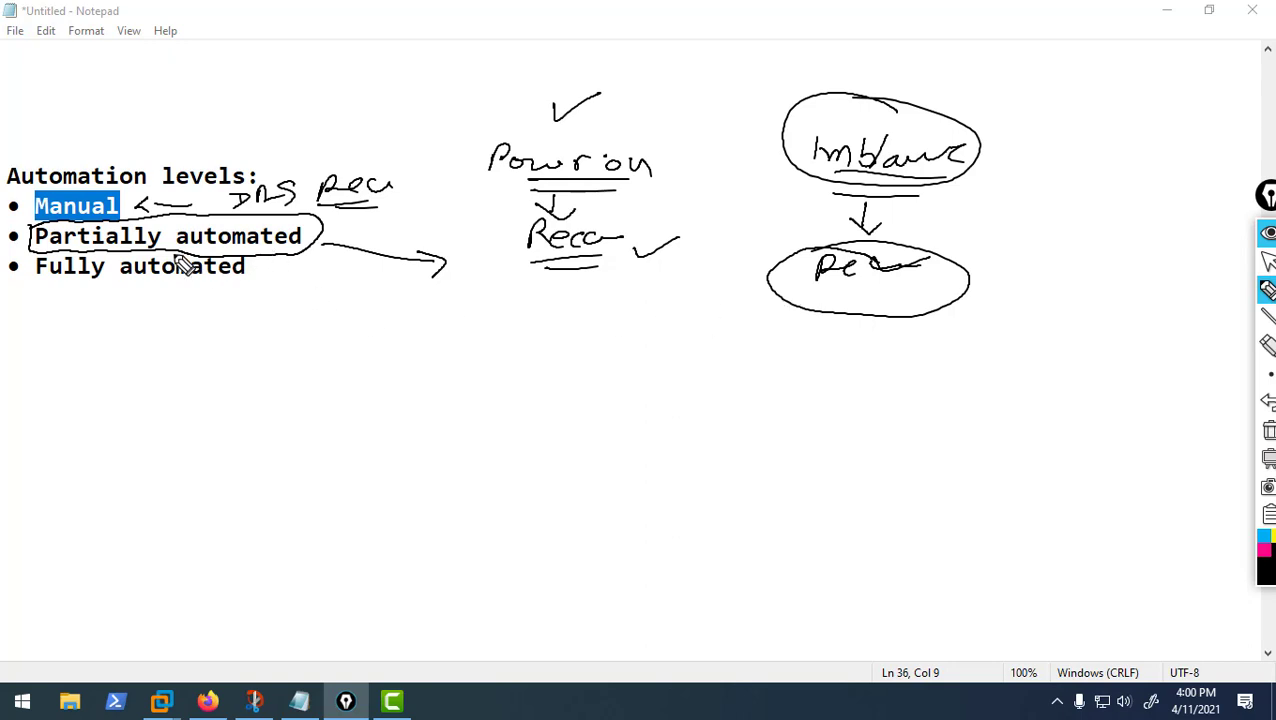
mouse_move(85, 251)
left_mouse_down()
mouse_move(34, 276)
mouse_move(216, 296)
mouse_move(232, 268)
left_mouse_up()
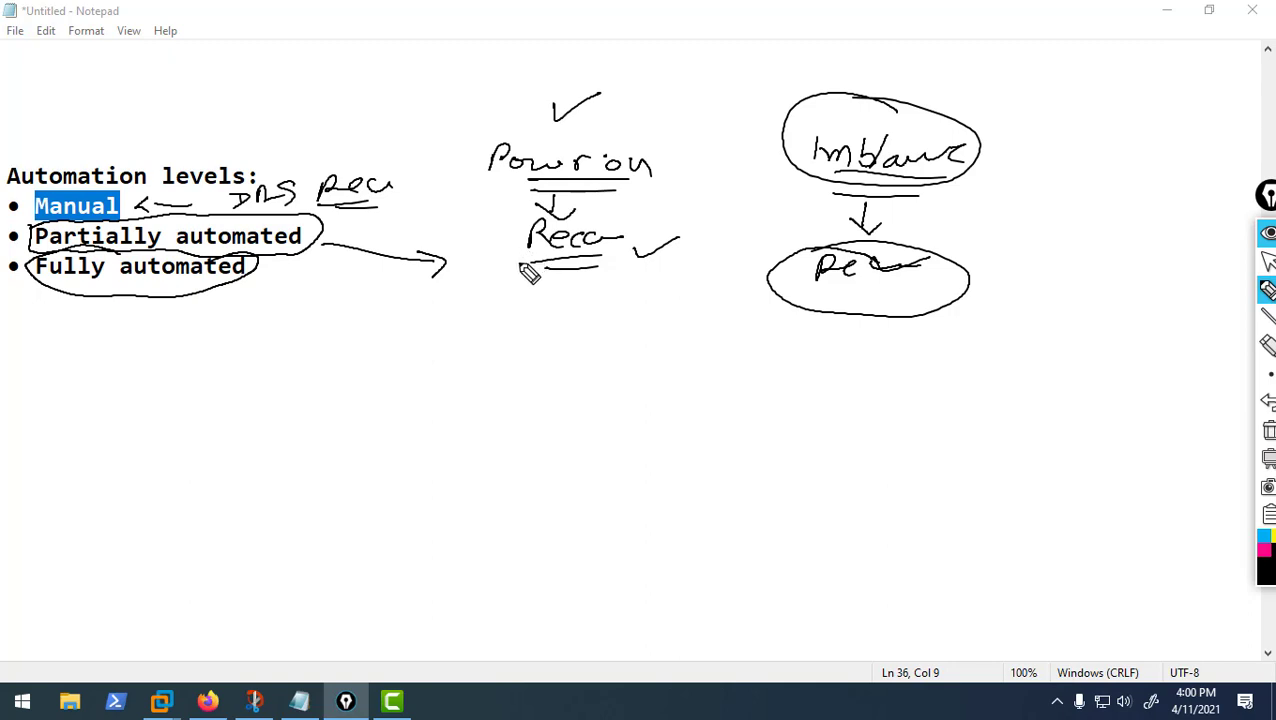
left_click_drag(608, 150, 662, 134)
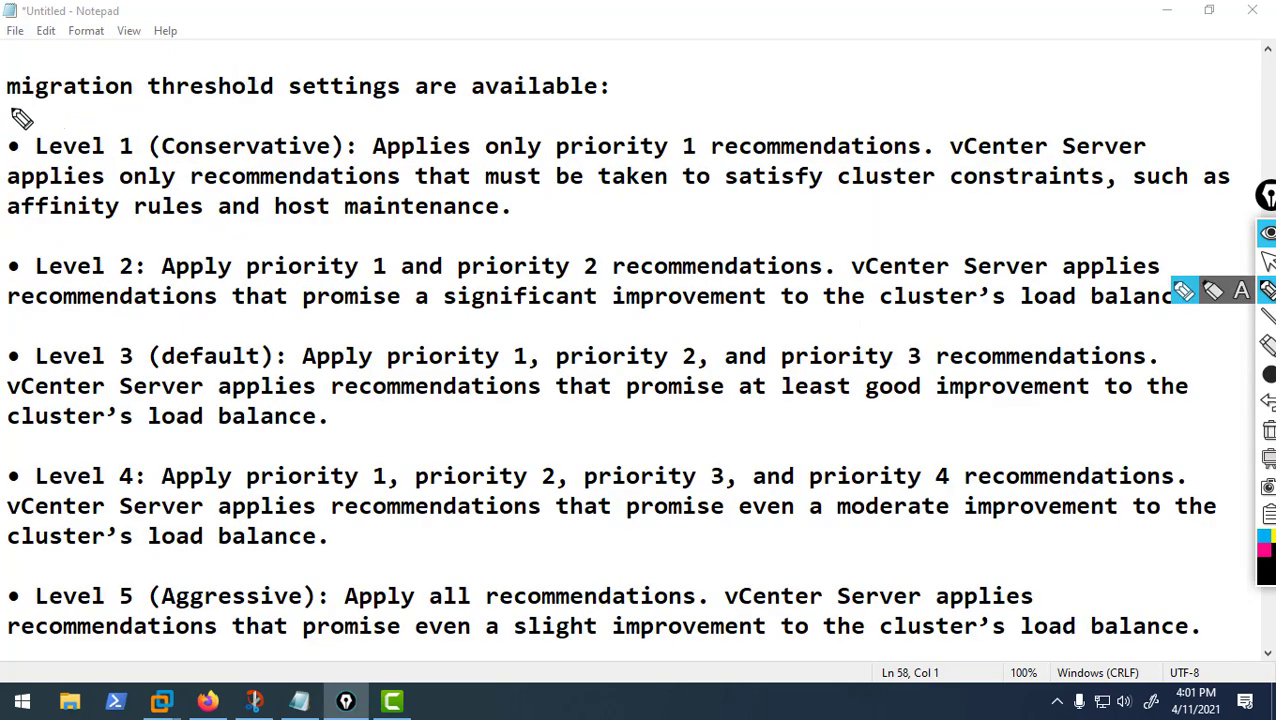
Step: Draw a thick pen stroke under the migration threshold heading, and bracket "priority 1" in Level 1 with a thinner stroke
left_click_drag(5, 118, 178, 116)
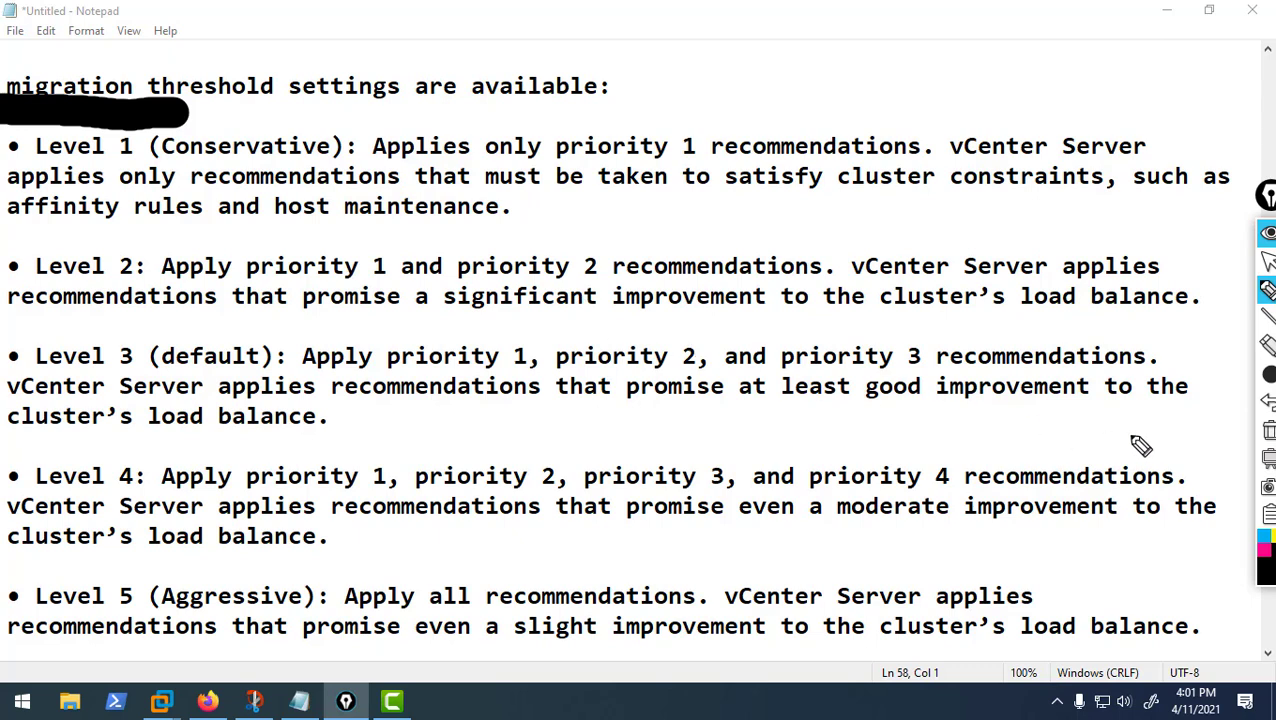
mouse_move(1266, 374)
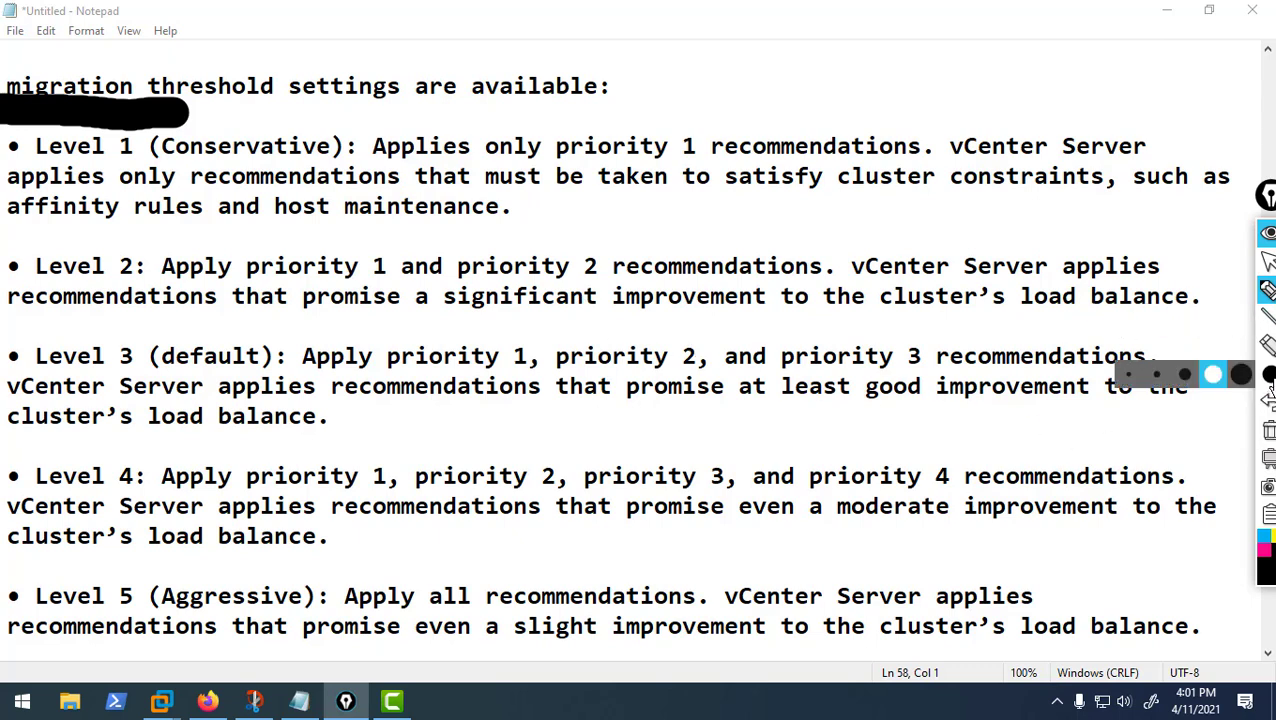
left_click(1158, 374)
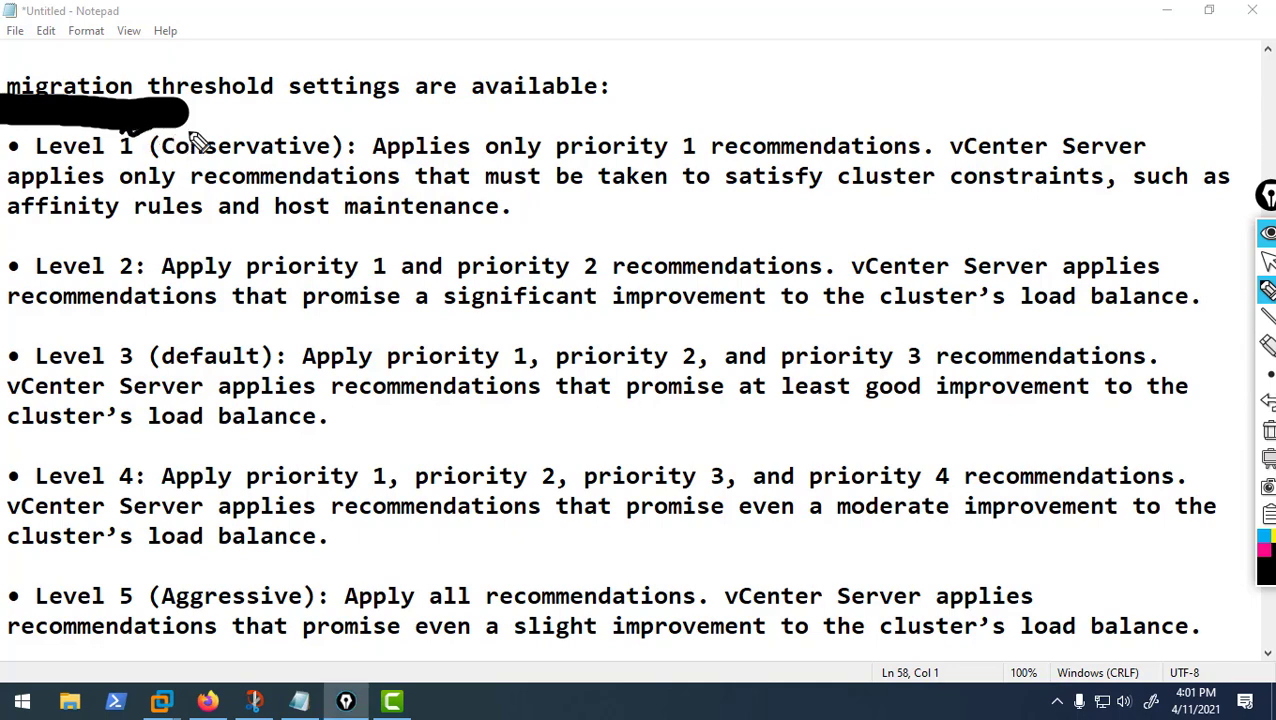
left_click(554, 118)
mouse_move(549, 134)
left_mouse_down()
mouse_move(553, 116)
mouse_move(703, 124)
mouse_move(698, 138)
left_mouse_up()
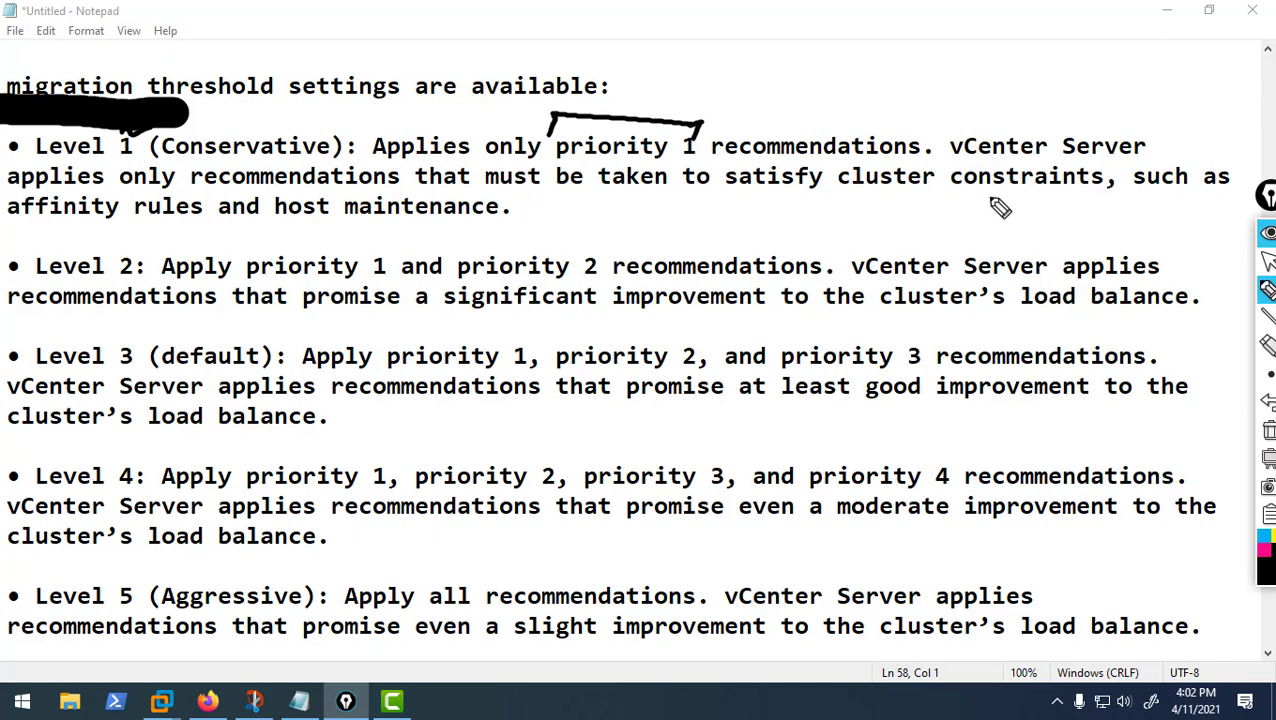
Step: Underline "constraints", "affinity", "and" and "host maintenance" in the Level 1 description, and mark the Level 3 line
left_click_drag(1002, 196, 1042, 198)
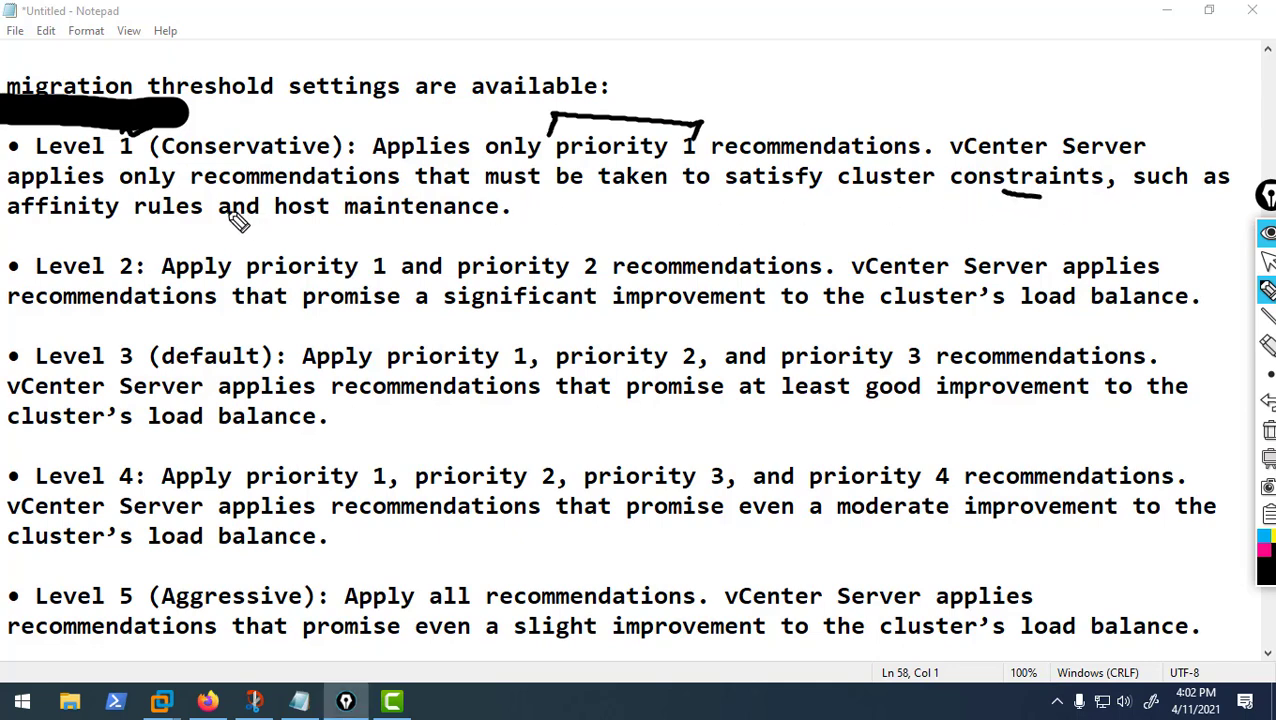
left_click_drag(205, 227, 282, 228)
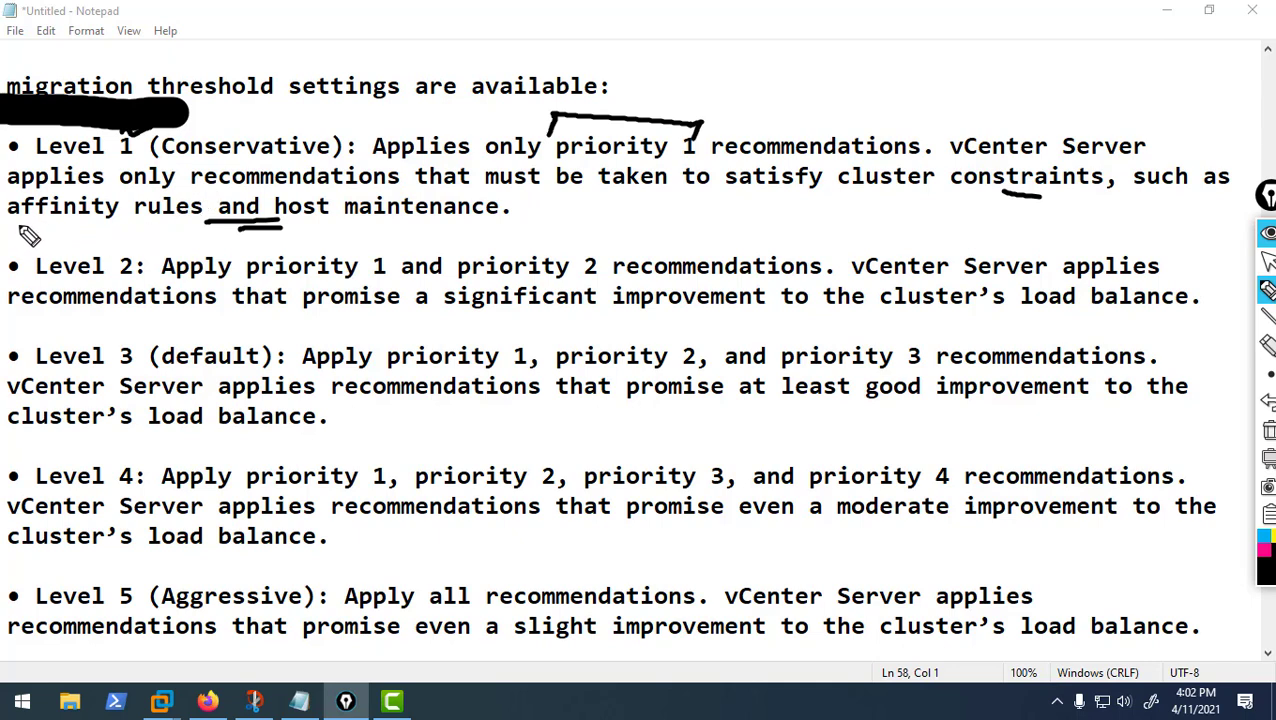
left_click_drag(10, 223, 115, 222)
mouse_move(284, 229)
left_mouse_down()
mouse_move(308, 246)
mouse_move(458, 246)
mouse_move(497, 226)
left_mouse_up()
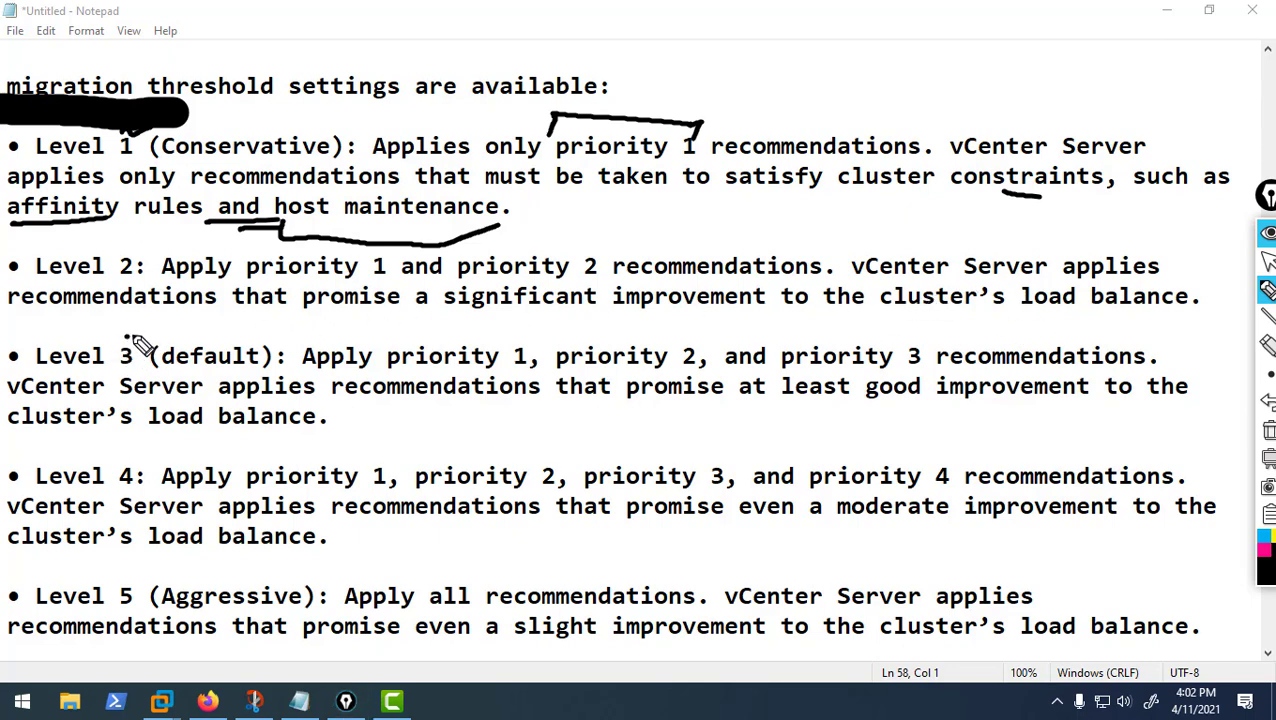
mouse_move(134, 333)
left_mouse_down()
mouse_move(42, 332)
mouse_move(13, 365)
mouse_move(145, 375)
mouse_move(135, 325)
left_mouse_up()
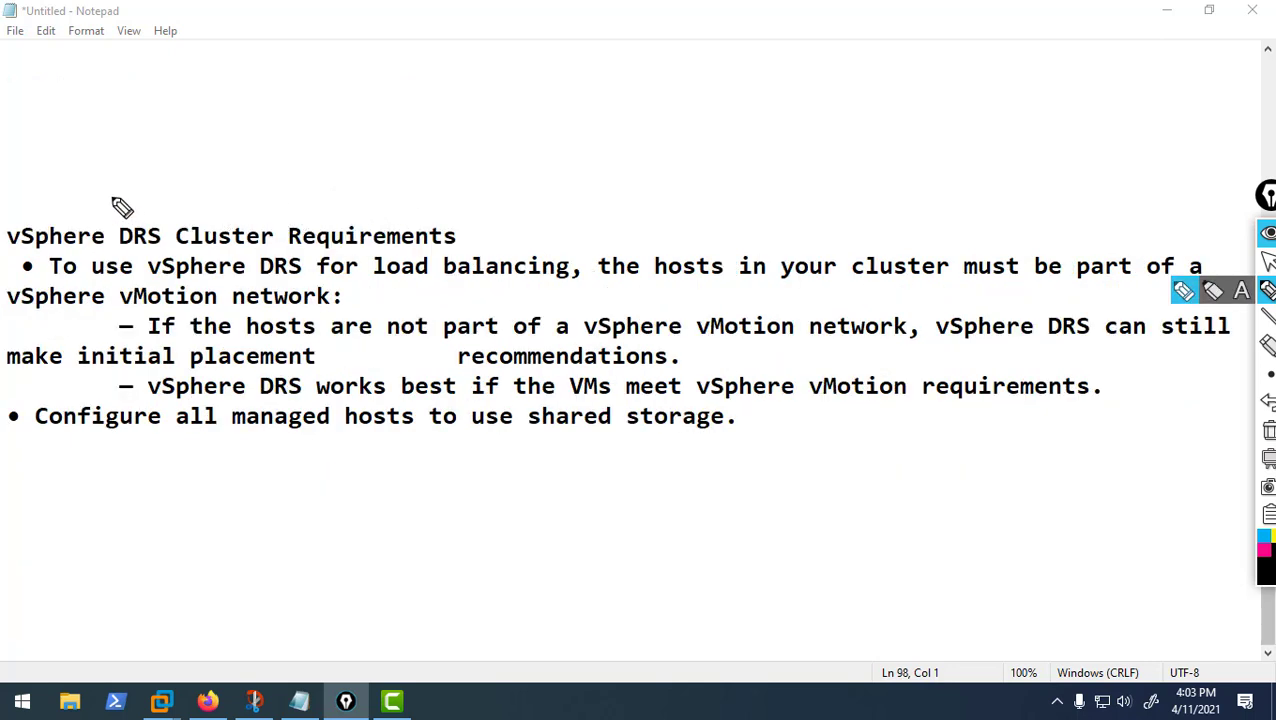
Step: Bracket "DRS Cluster Requirements" and "shared storage" with the pen, and underline the vSphere vMotion network and vMotion requirements mentions
mouse_move(116, 214)
left_mouse_down()
mouse_move(118, 194)
mouse_move(372, 167)
mouse_move(404, 204)
left_mouse_up()
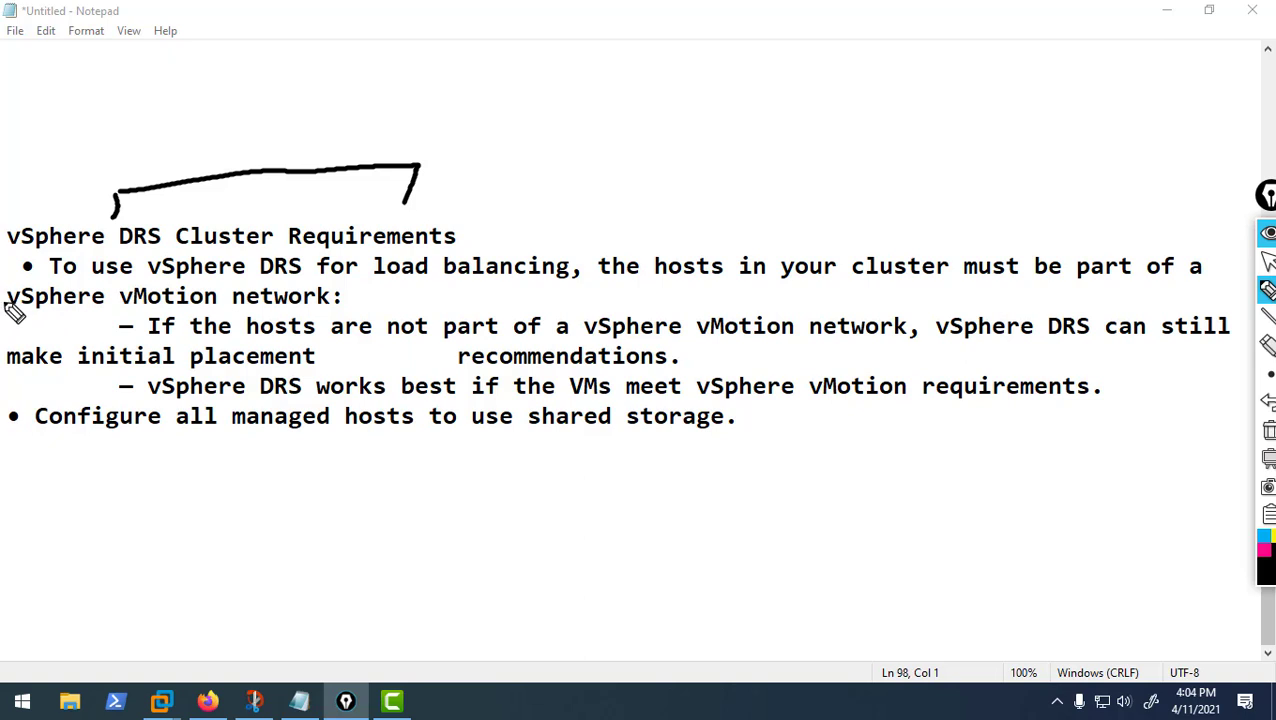
mouse_move(8, 292)
left_mouse_down()
mouse_move(48, 310)
mouse_move(156, 301)
left_mouse_up()
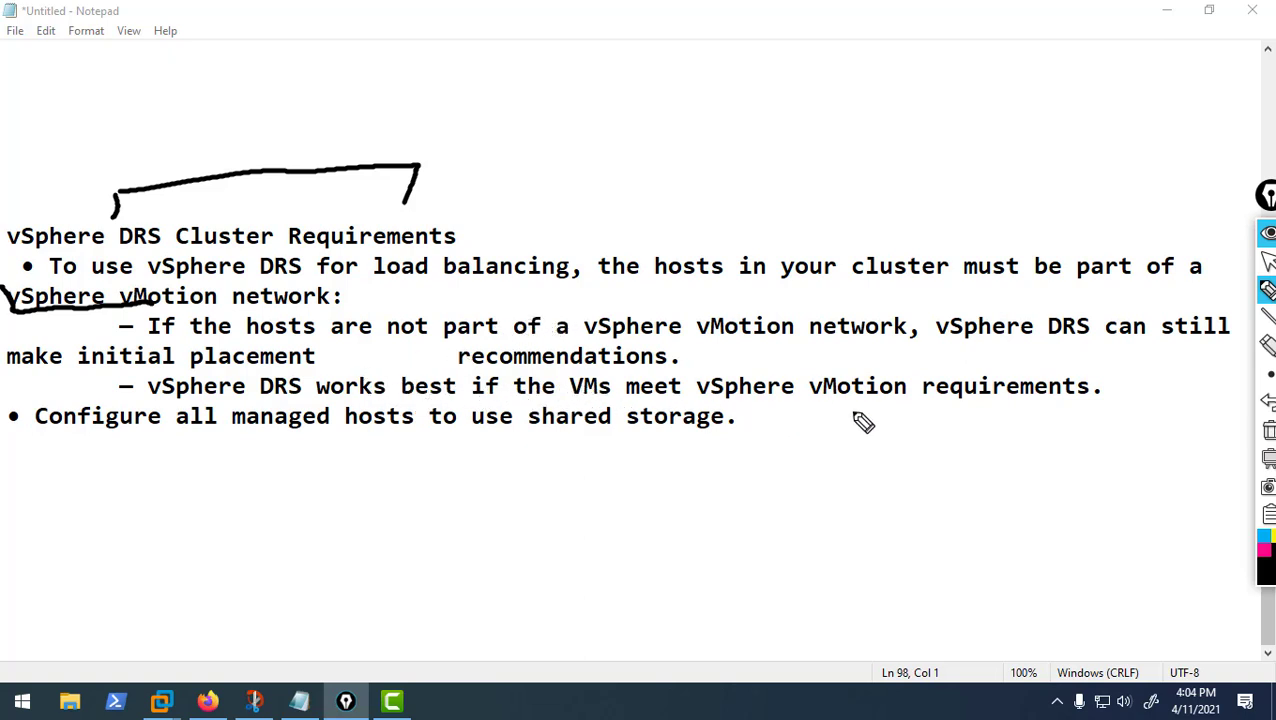
left_click_drag(851, 399, 871, 400)
mouse_move(526, 424)
left_mouse_down()
mouse_move(548, 450)
mouse_move(634, 456)
mouse_move(756, 403)
left_mouse_up()
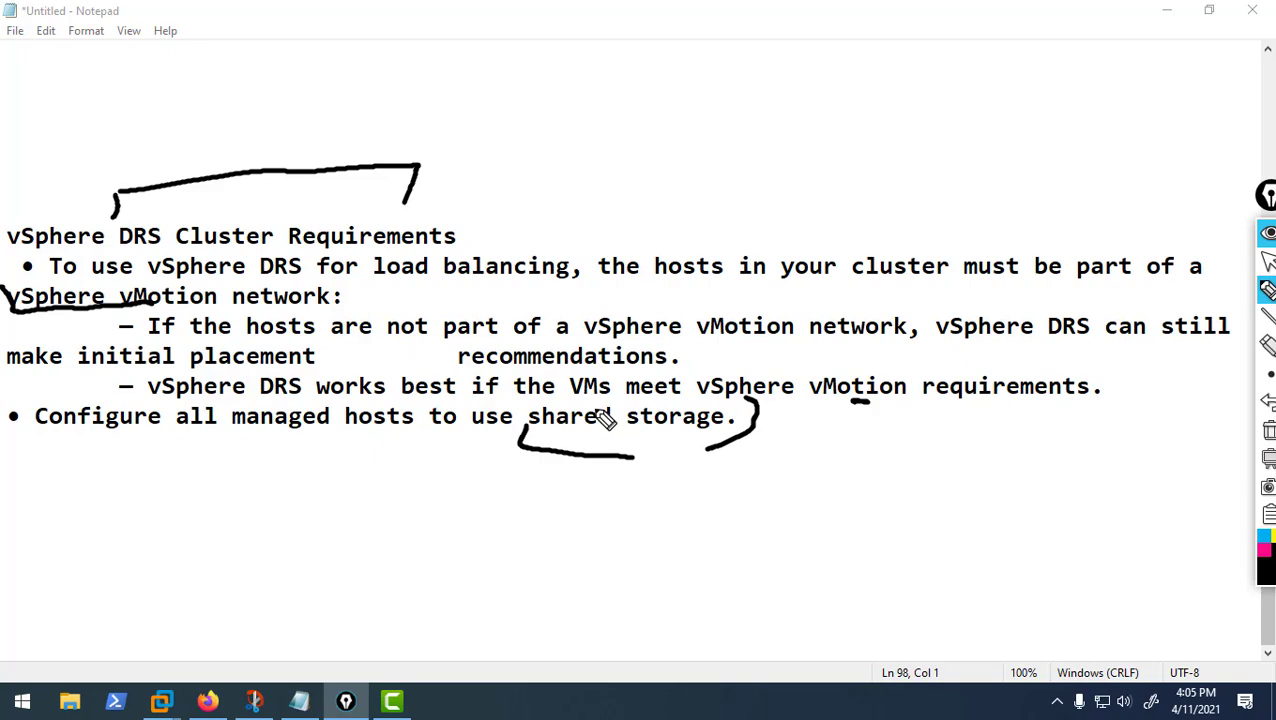
Step: Switch to the vSphere Client and create a cluster named "SA-Cluter-01" in SA-Datacenter with vSphere DRS enabled
key("alt+Tab")
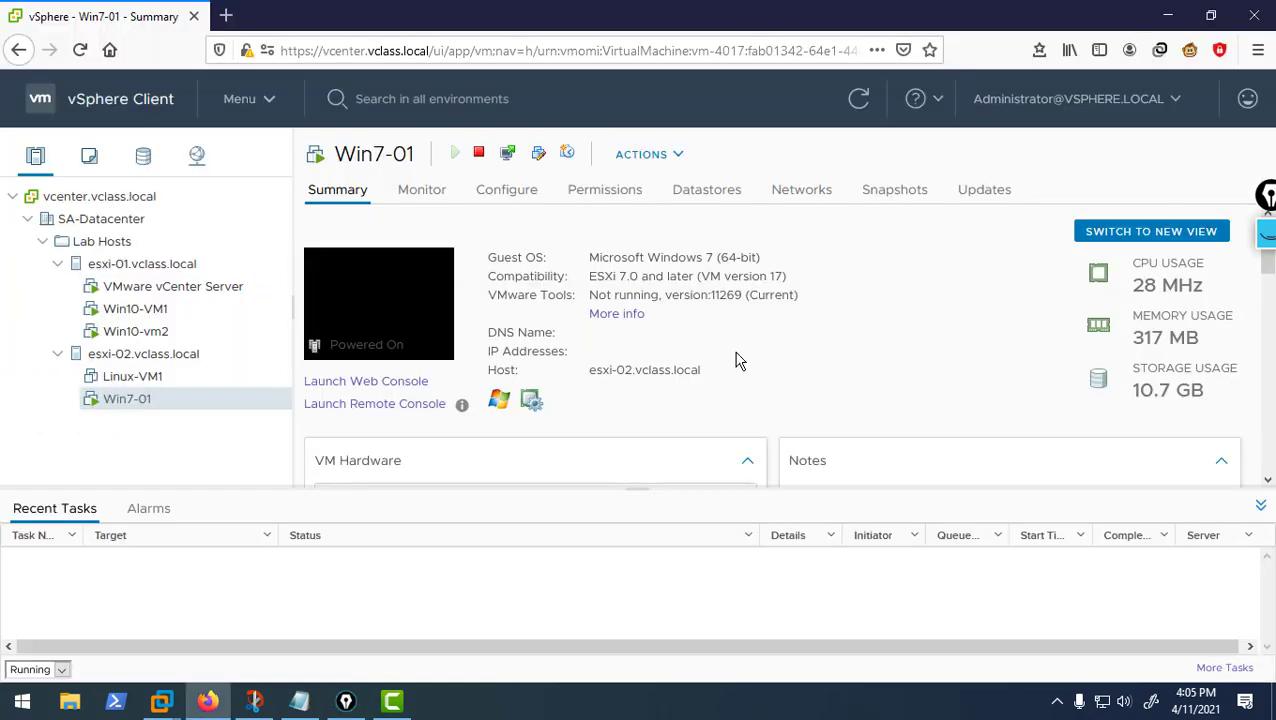
left_click(1262, 507)
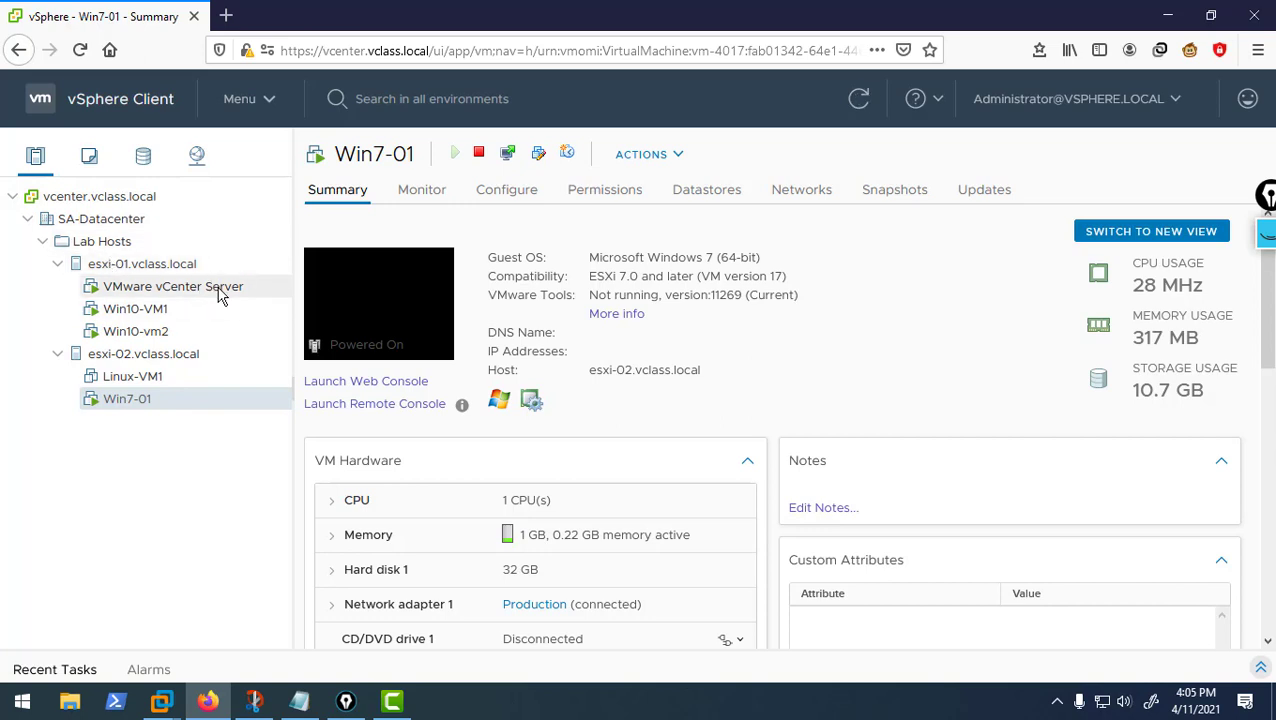
left_click(114, 220)
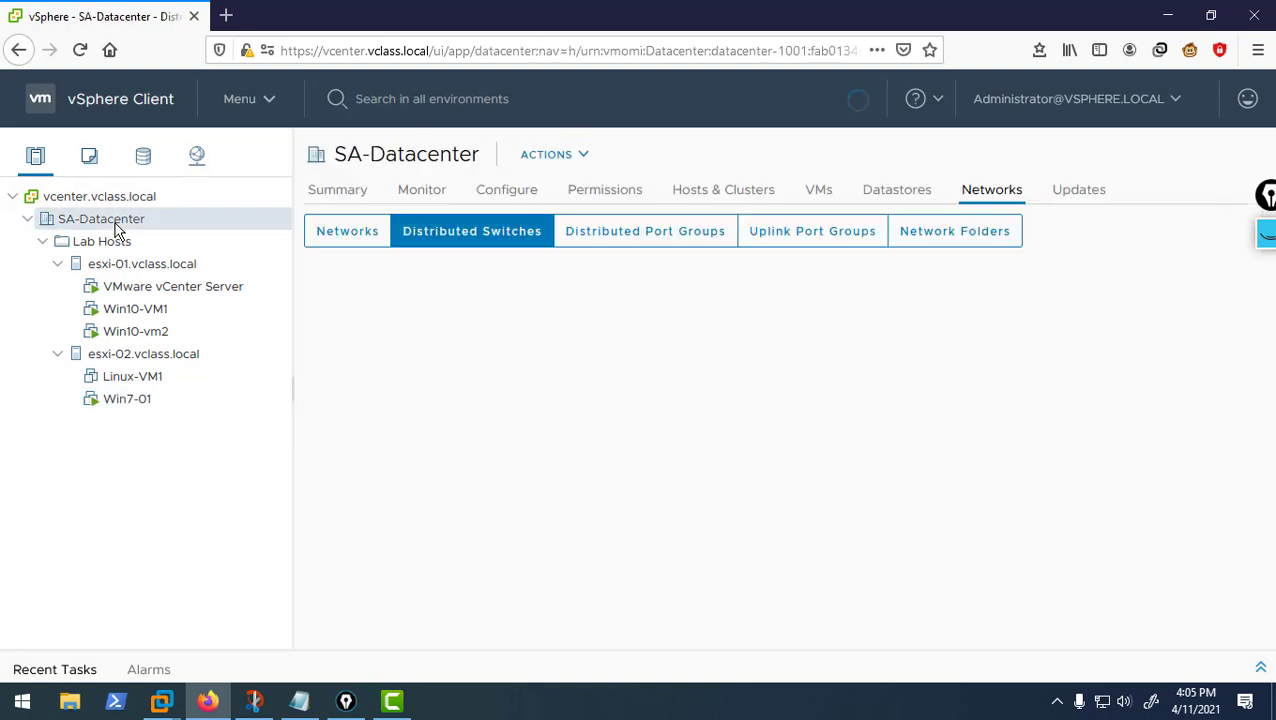
right_click(116, 226)
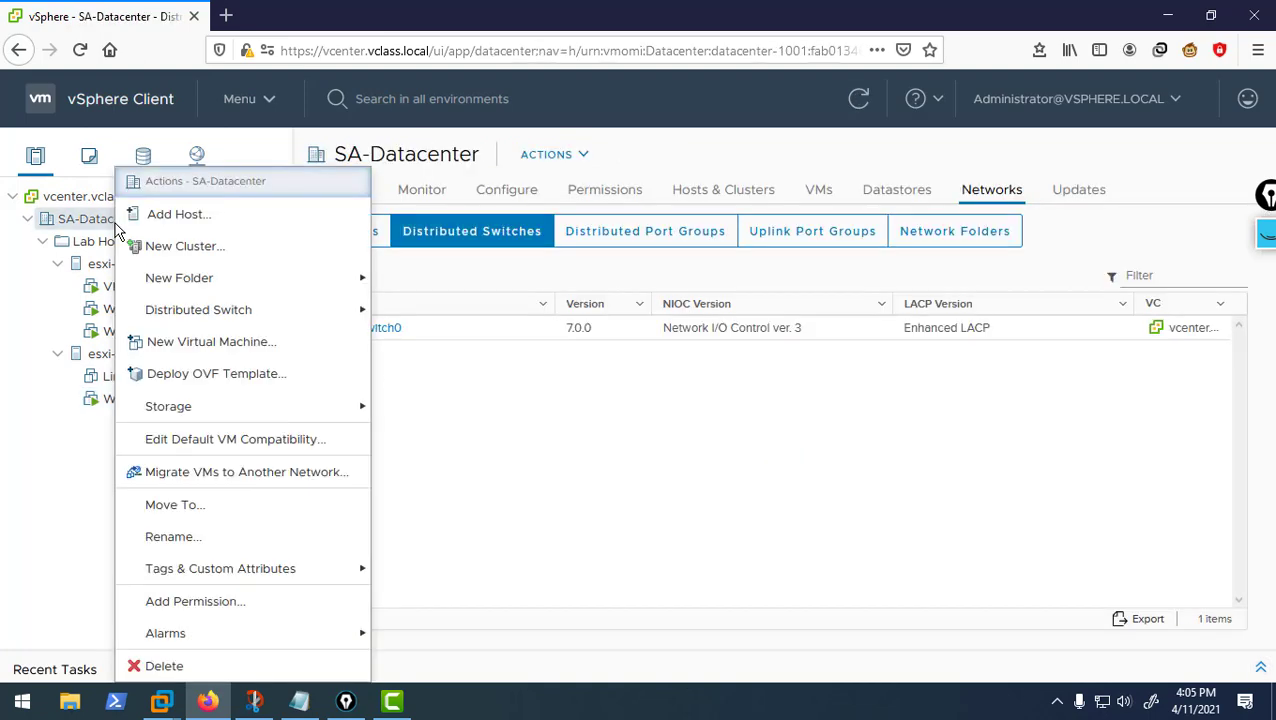
left_click(176, 247)
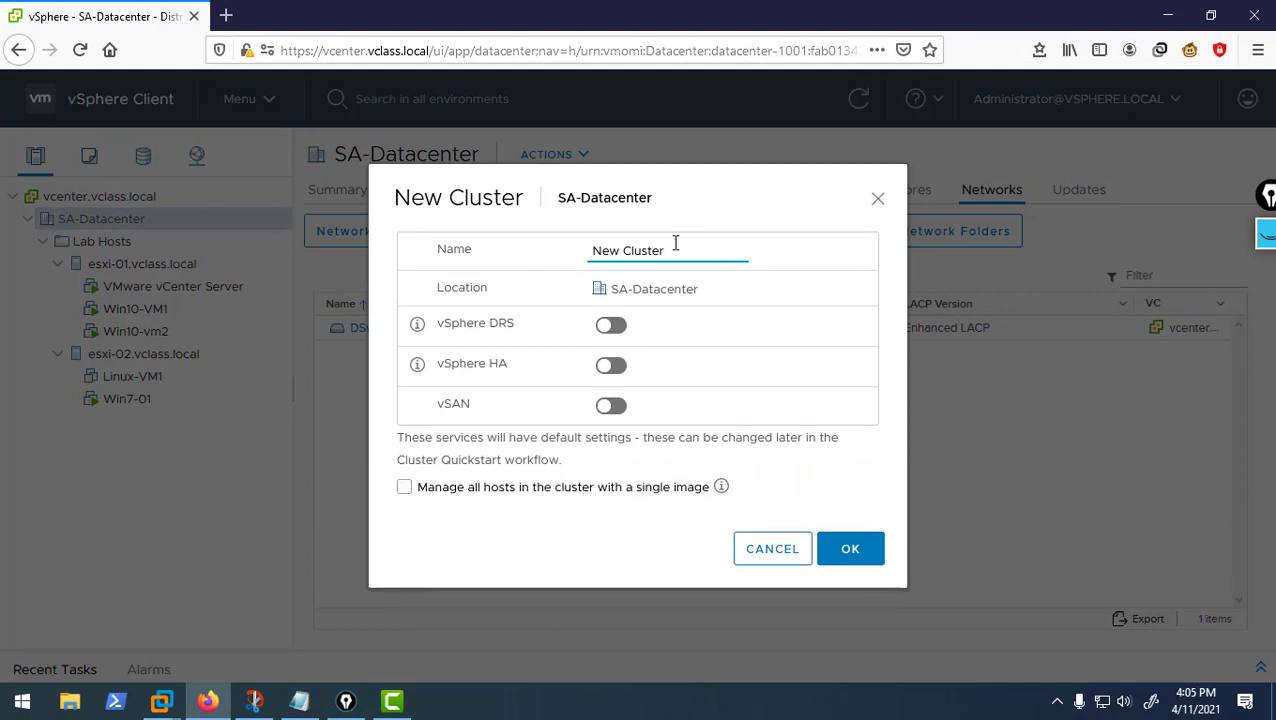
left_click_drag(674, 251, 512, 246)
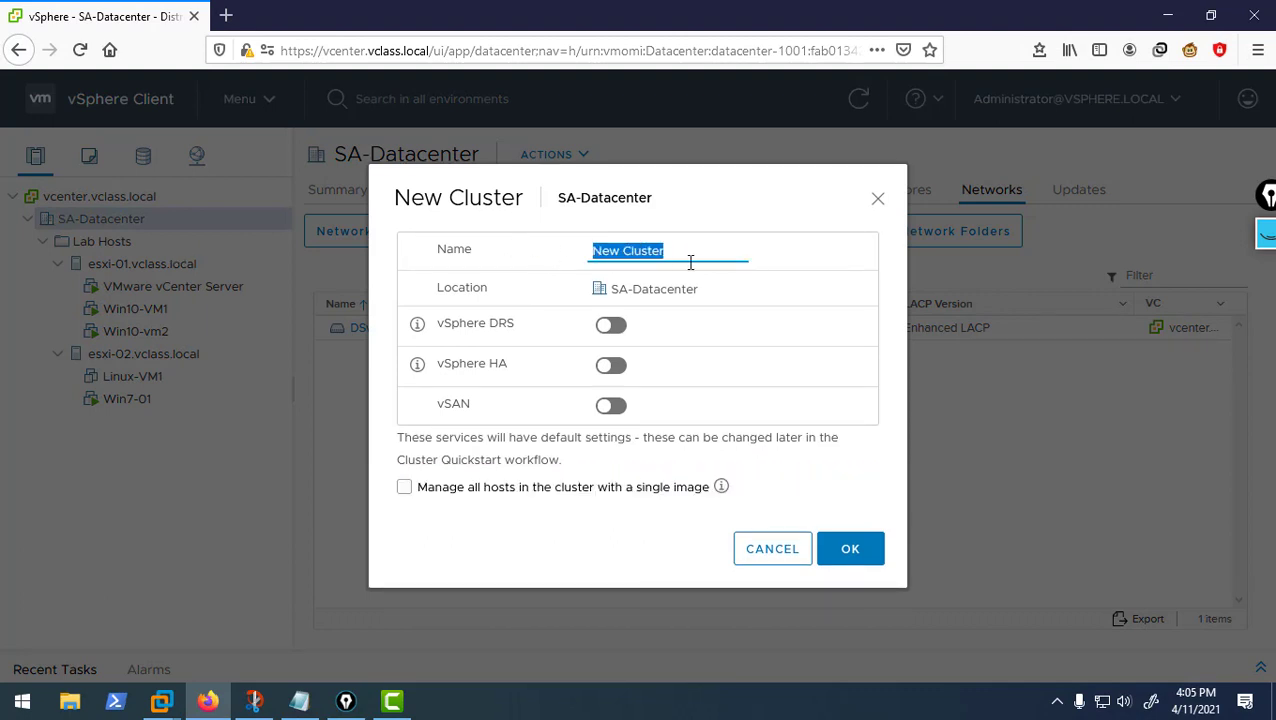
type("SA-")
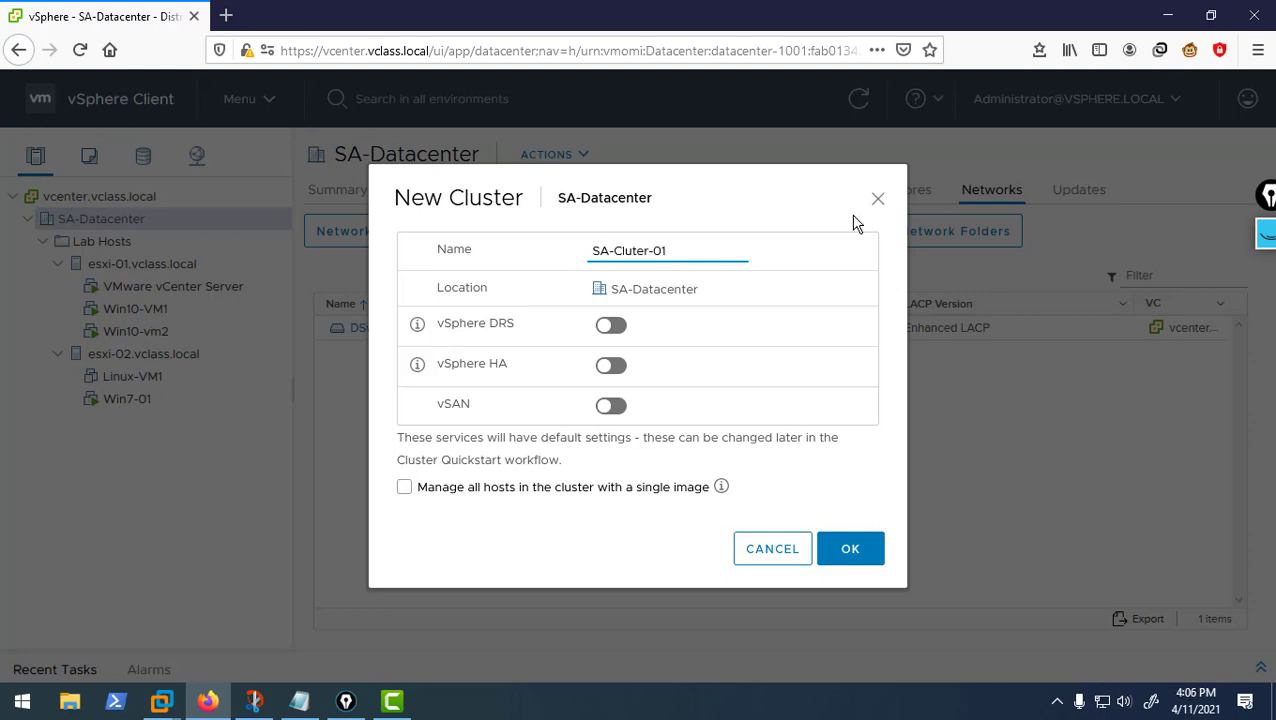
left_click(612, 327)
left_click(848, 549)
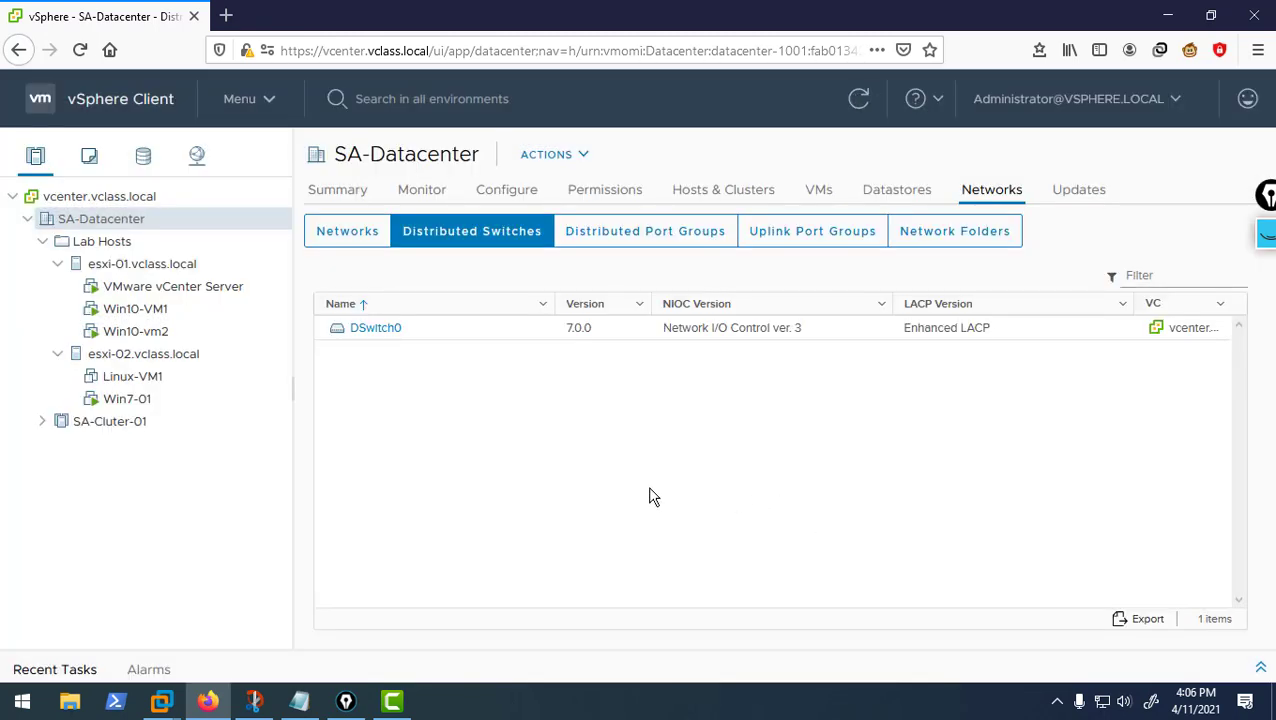
Step: Open the settings of the SA-Cluter-01 cluster
left_click(99, 427)
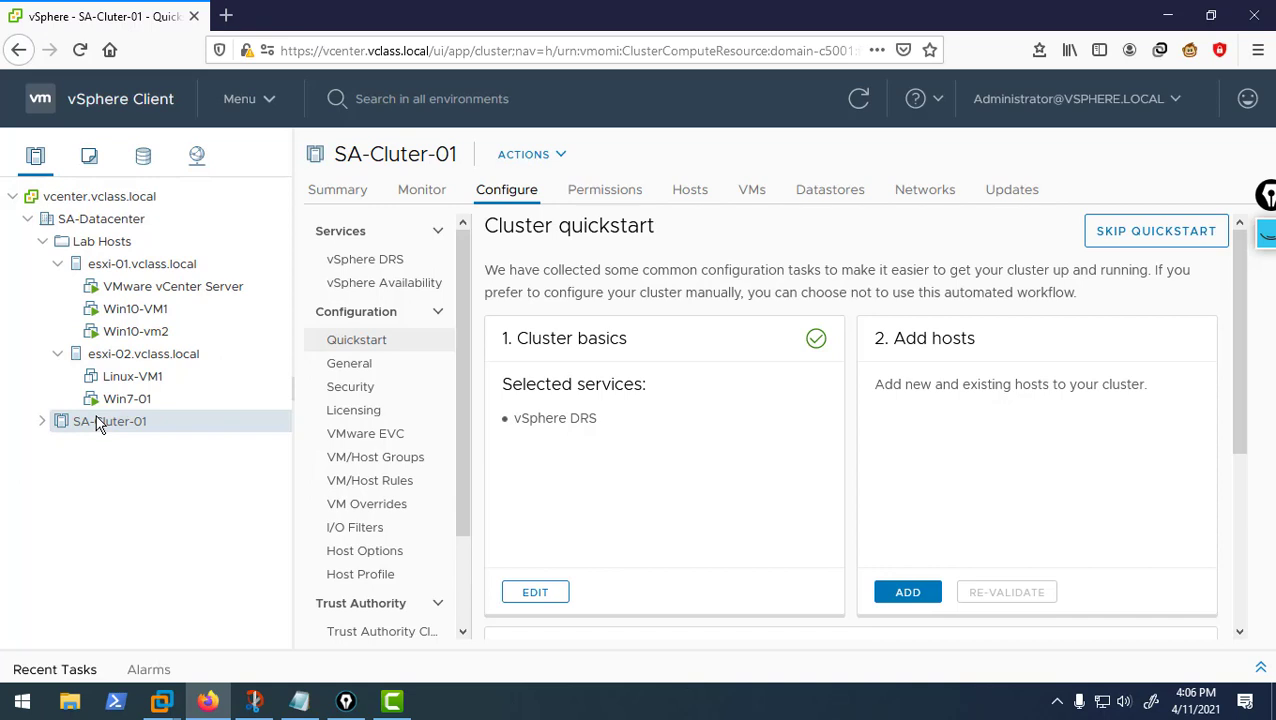
right_click(99, 425)
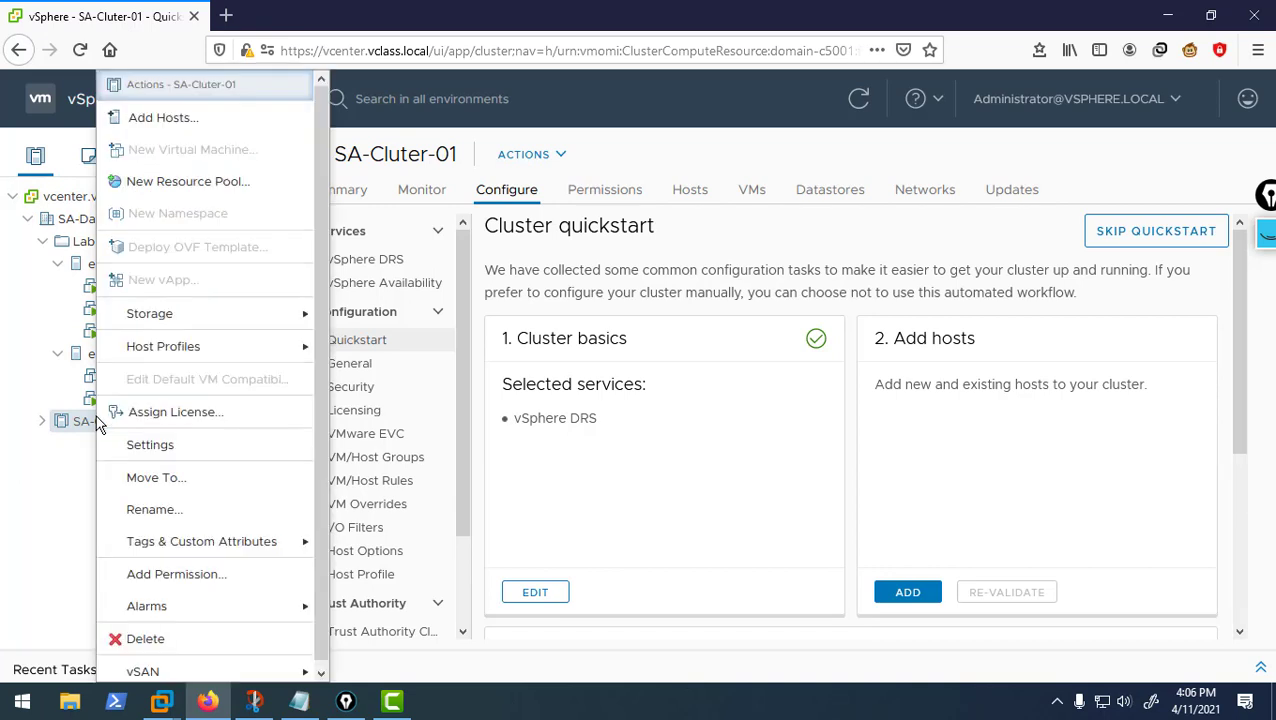
left_click(137, 446)
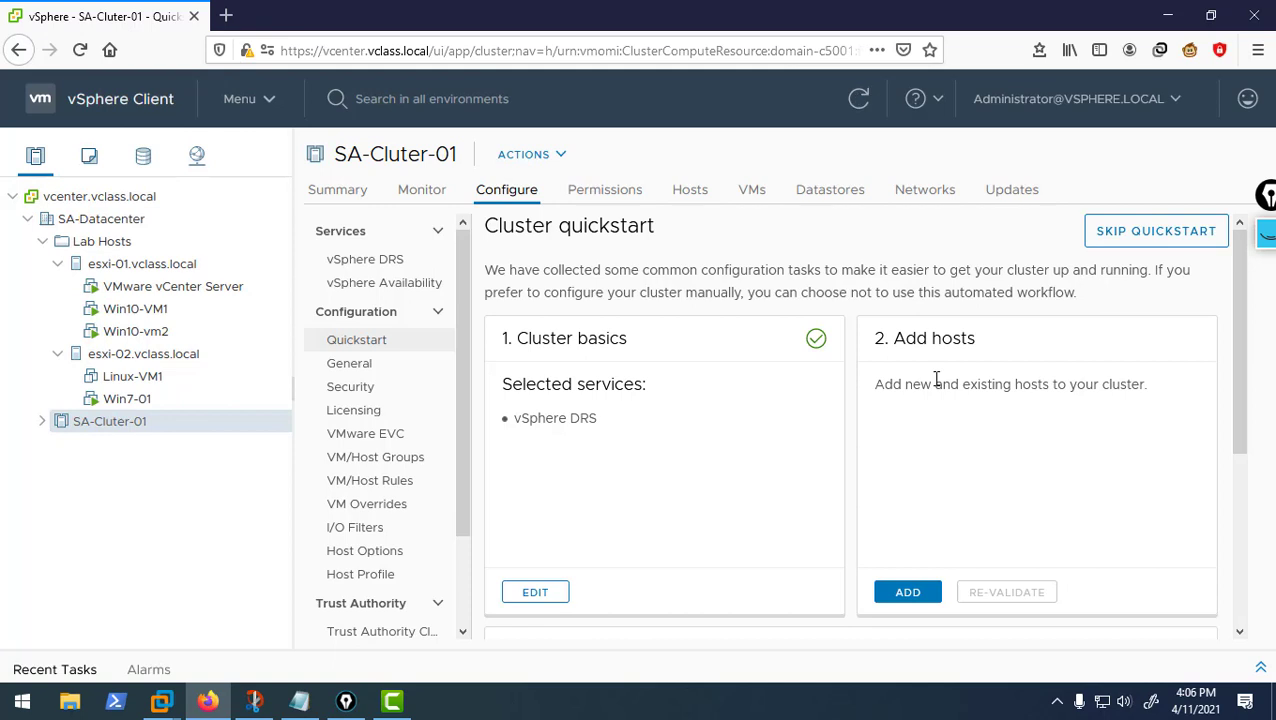
Step: Set the cluster's vSphere DRS automation level to Manual and its migration threshold to the most aggressive level
scroll(740, 412, "down", 5)
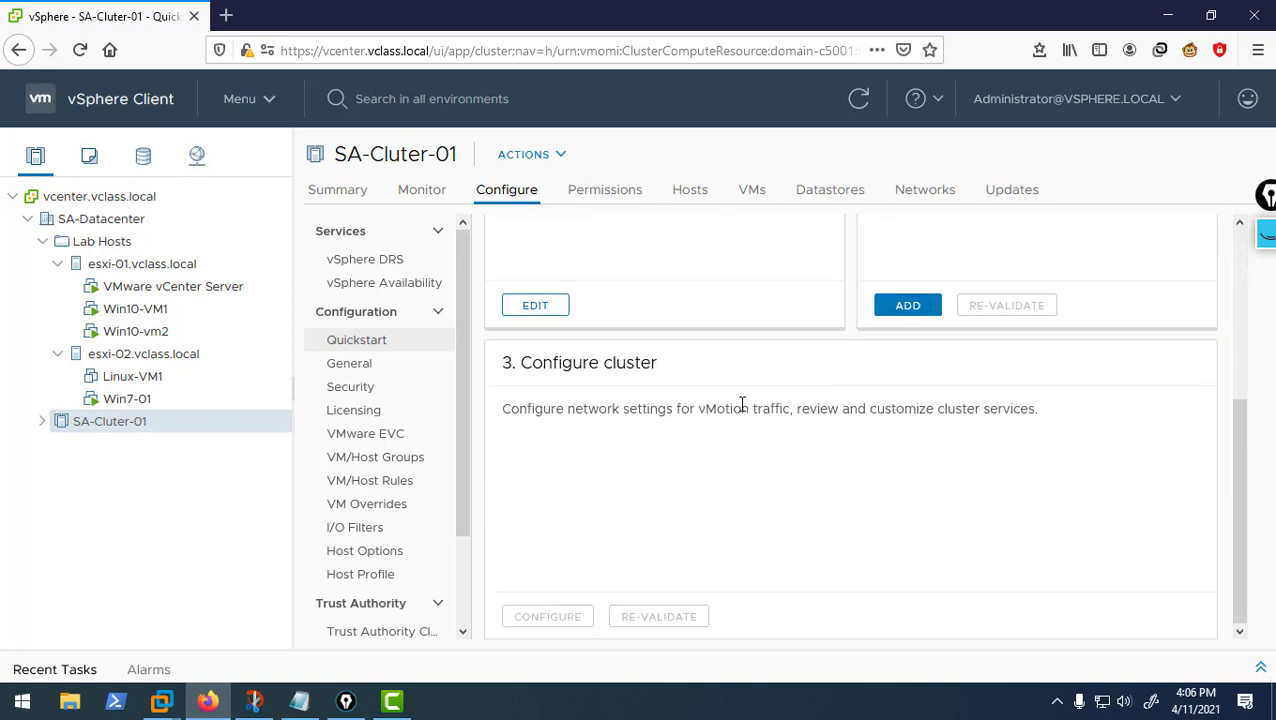
scroll(742, 404, "up", 5)
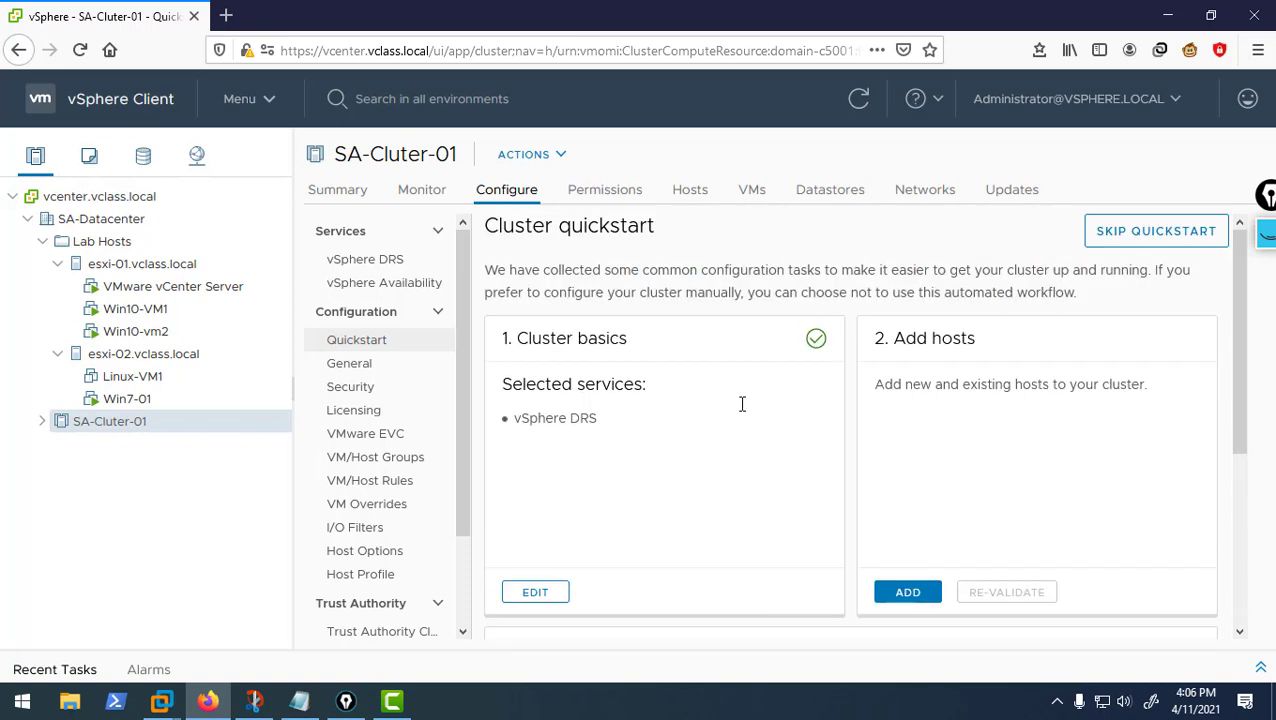
left_click(352, 263)
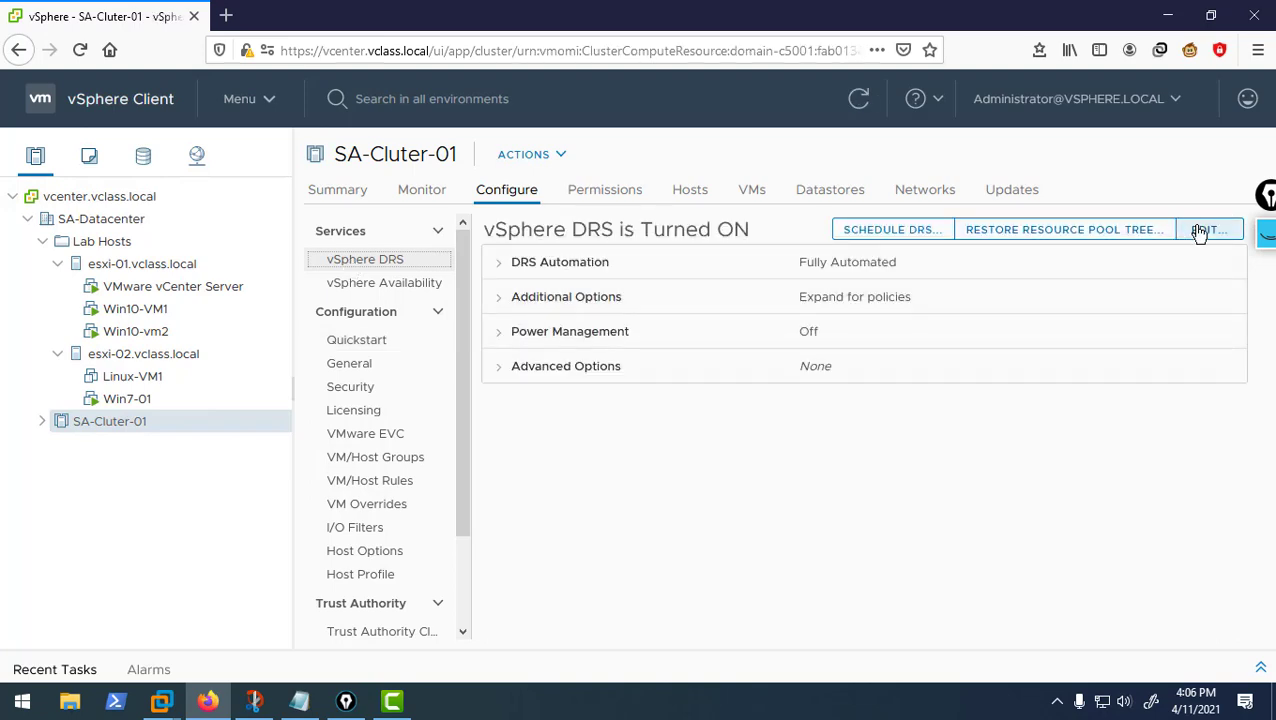
left_click(1205, 230)
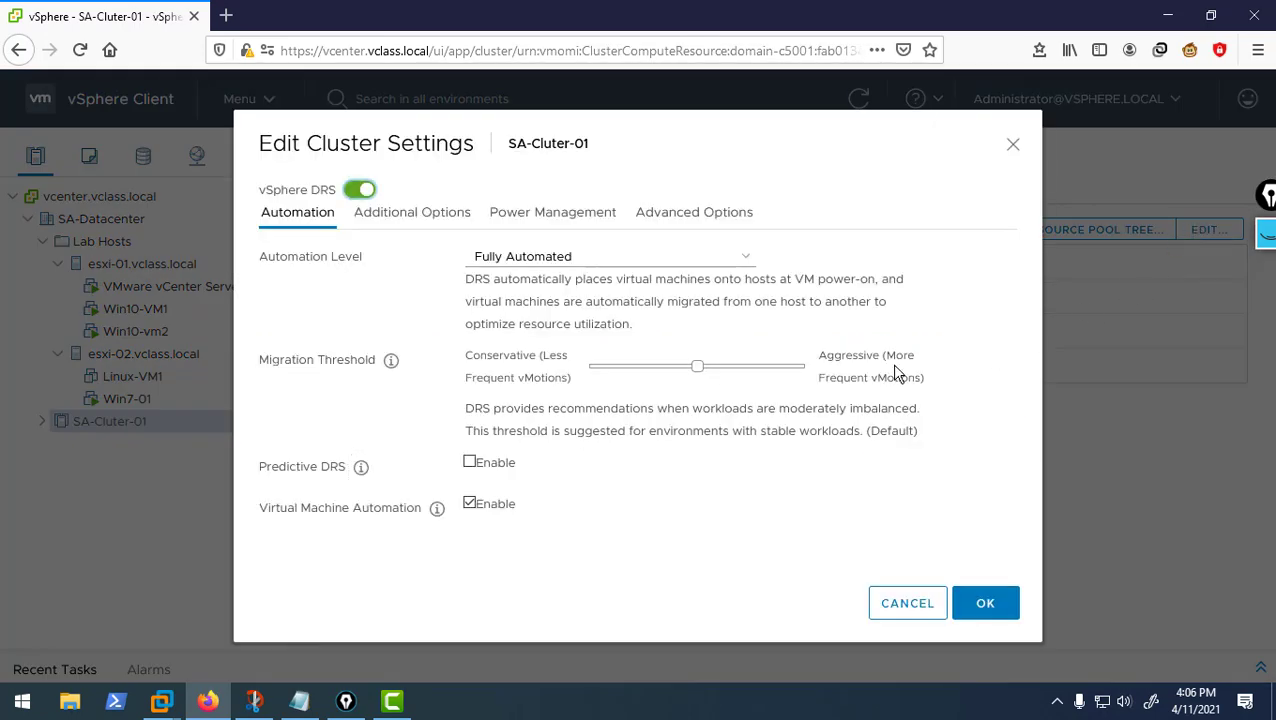
left_click(578, 256)
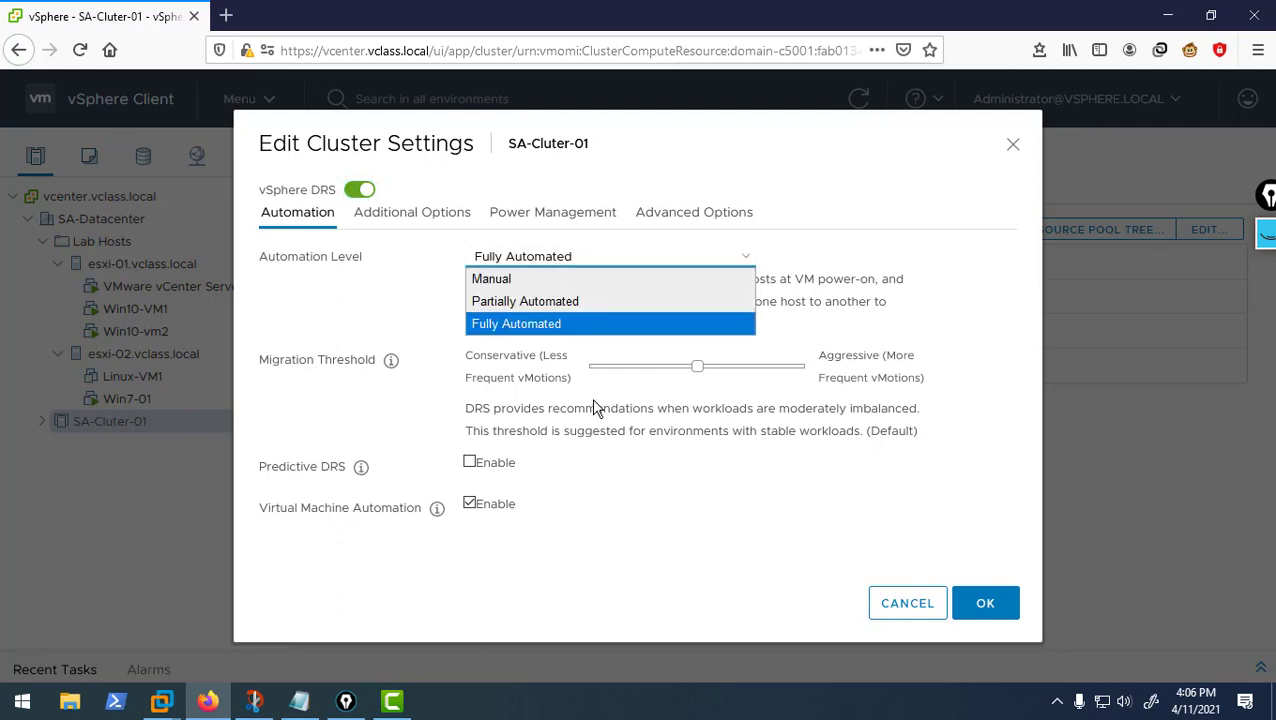
left_click(502, 286)
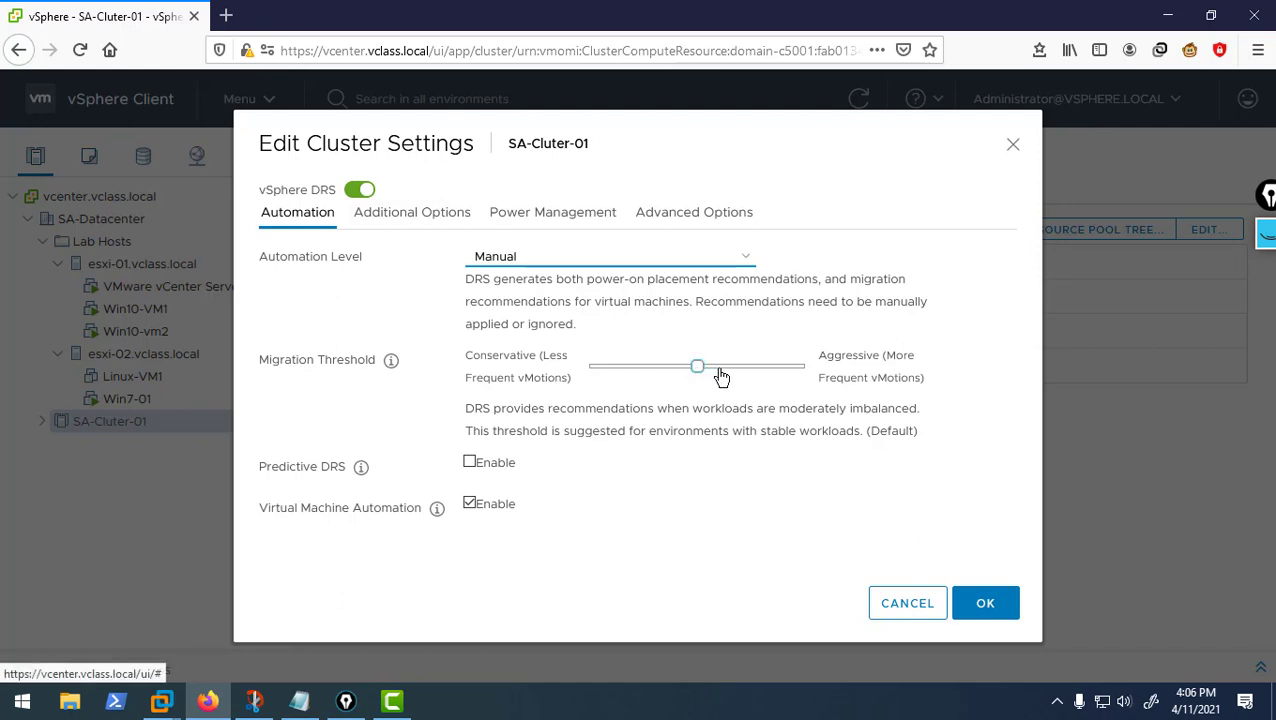
left_click_drag(722, 377, 800, 378)
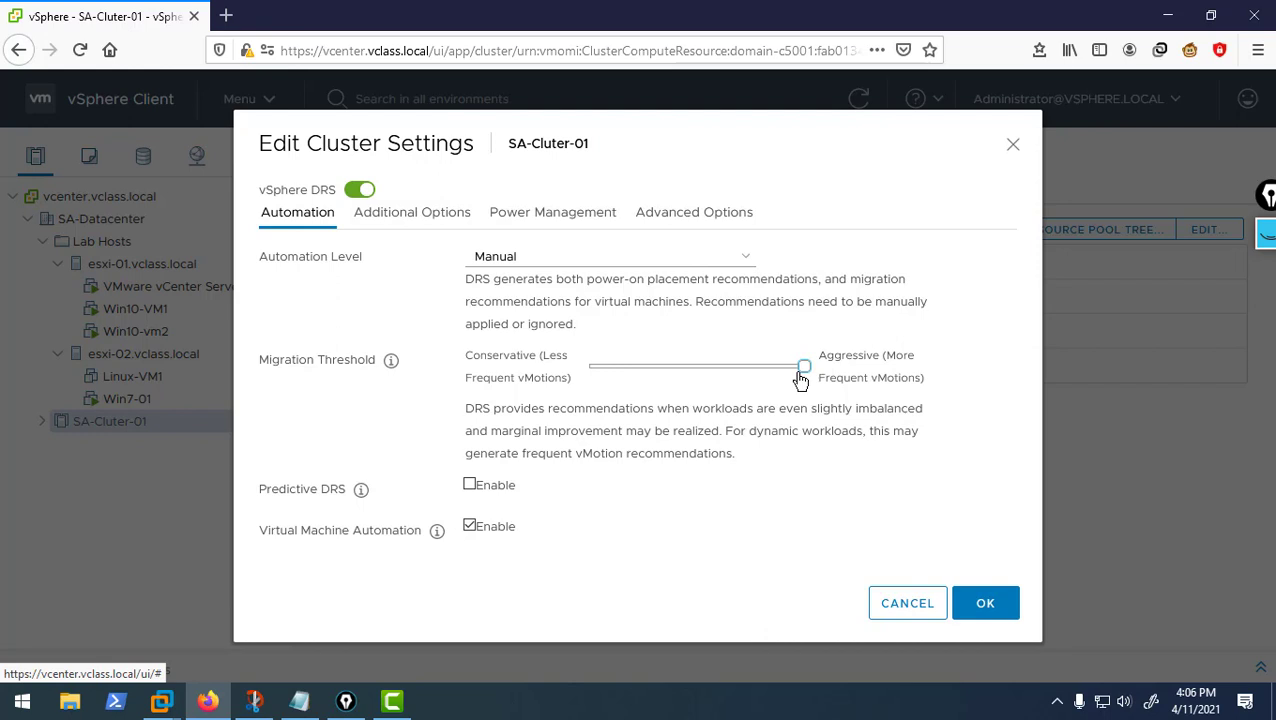
left_click(984, 604)
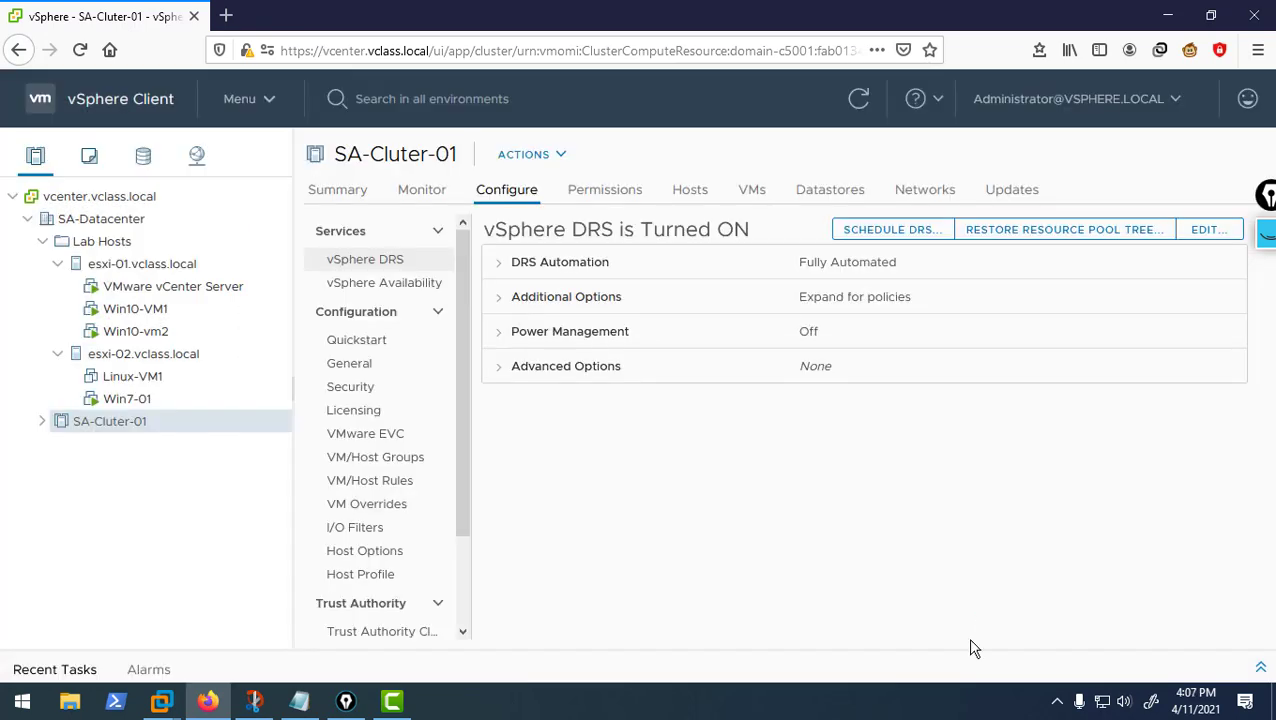
left_click(1260, 667)
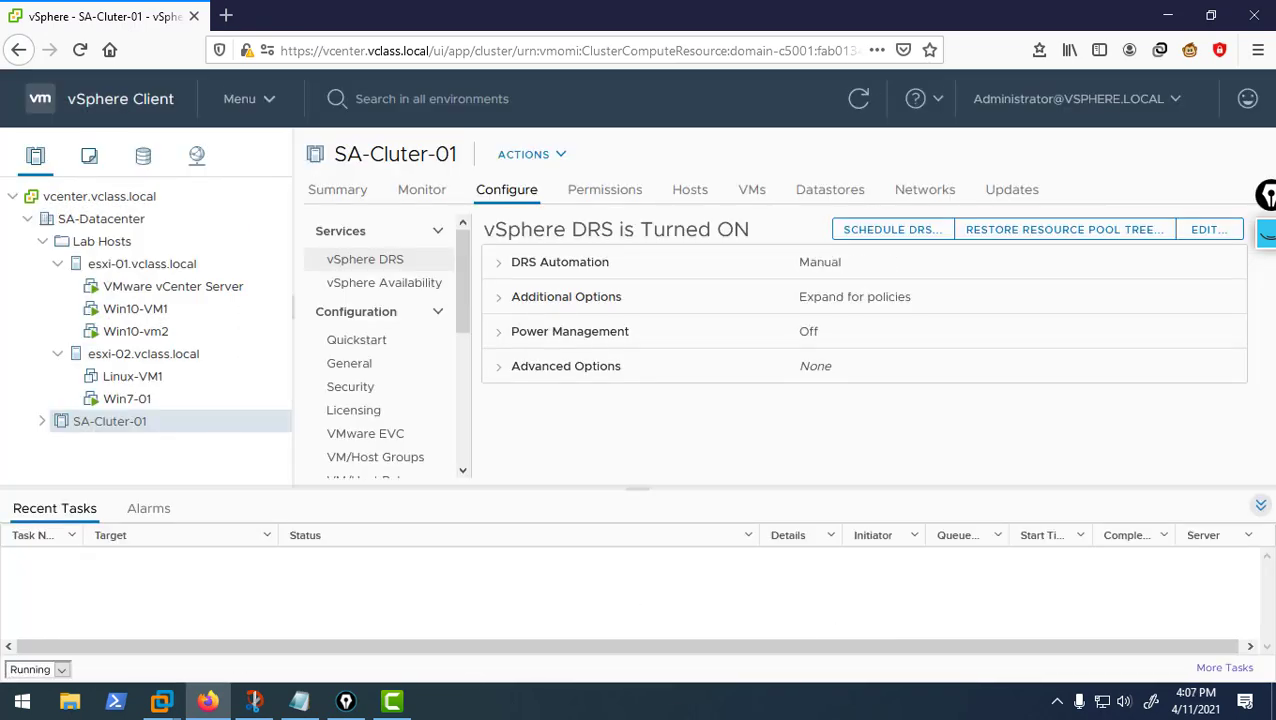
left_click(1259, 505)
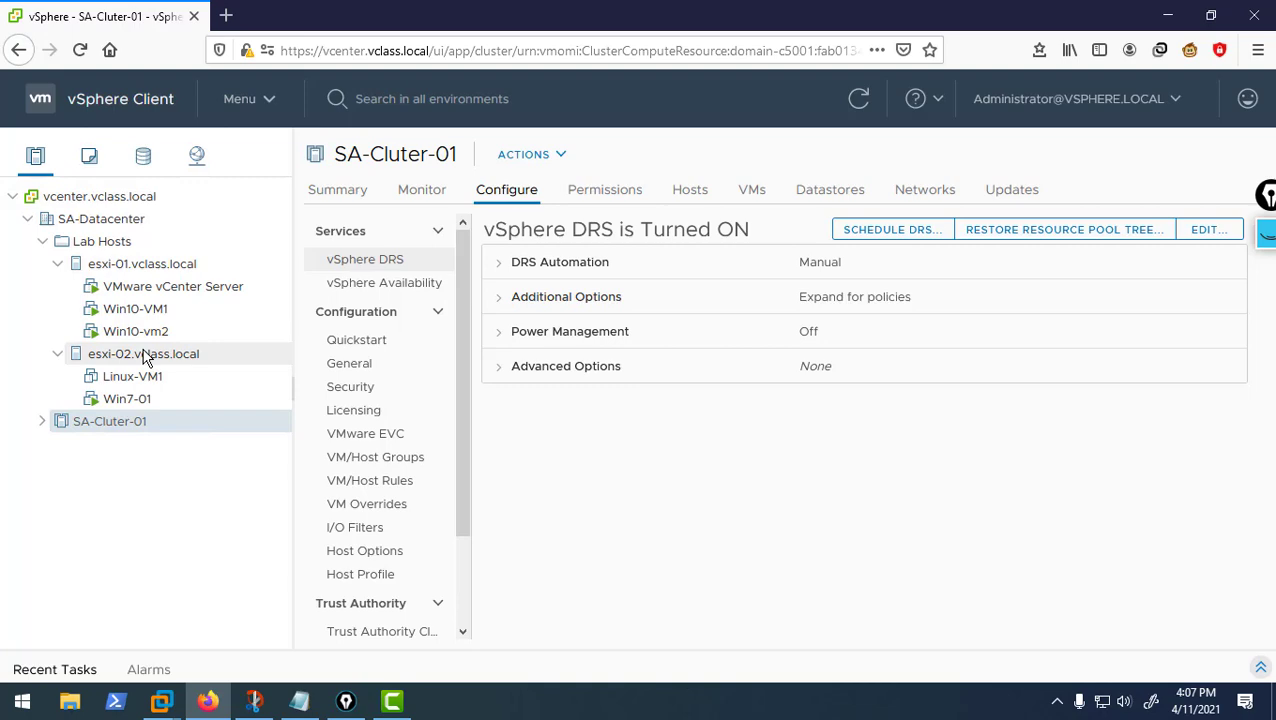
Step: Move hosts esxi-02.vclass.local and esxi-01.vclass.local into SA-Cluter-01, putting their virtual machines in the cluster's root resource pool
left_click_drag(145, 358, 145, 428)
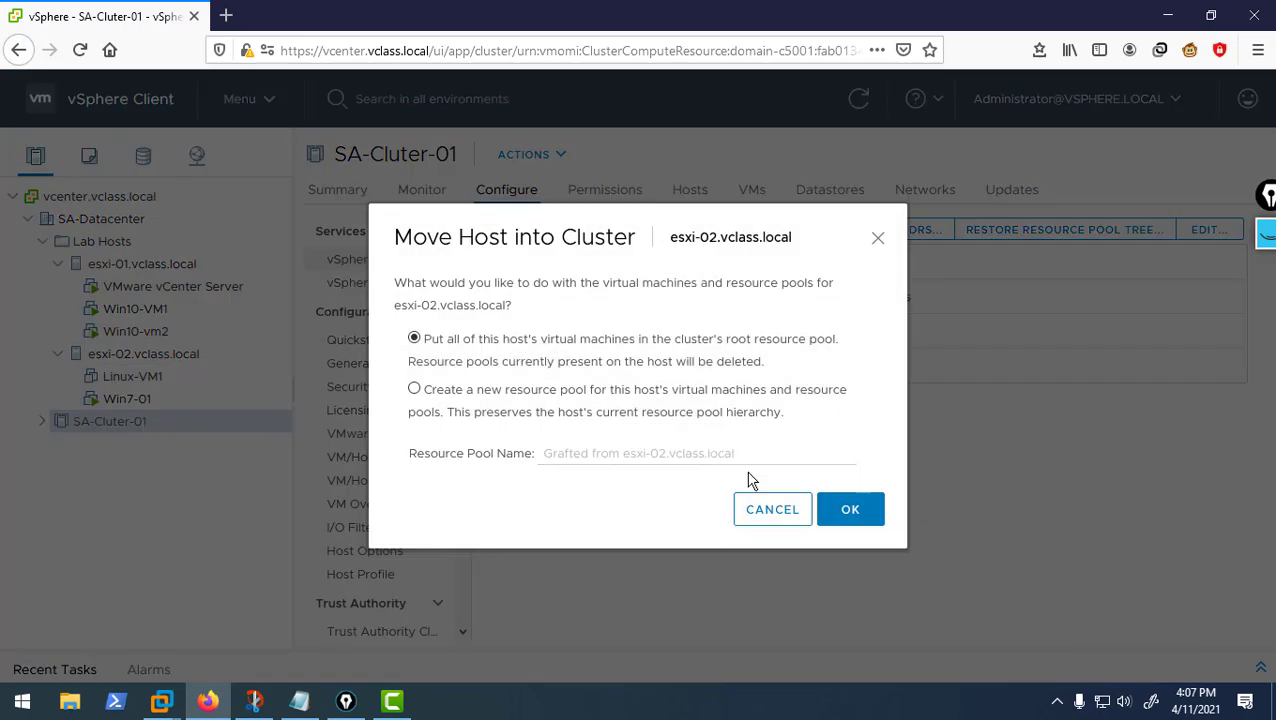
left_click(850, 510)
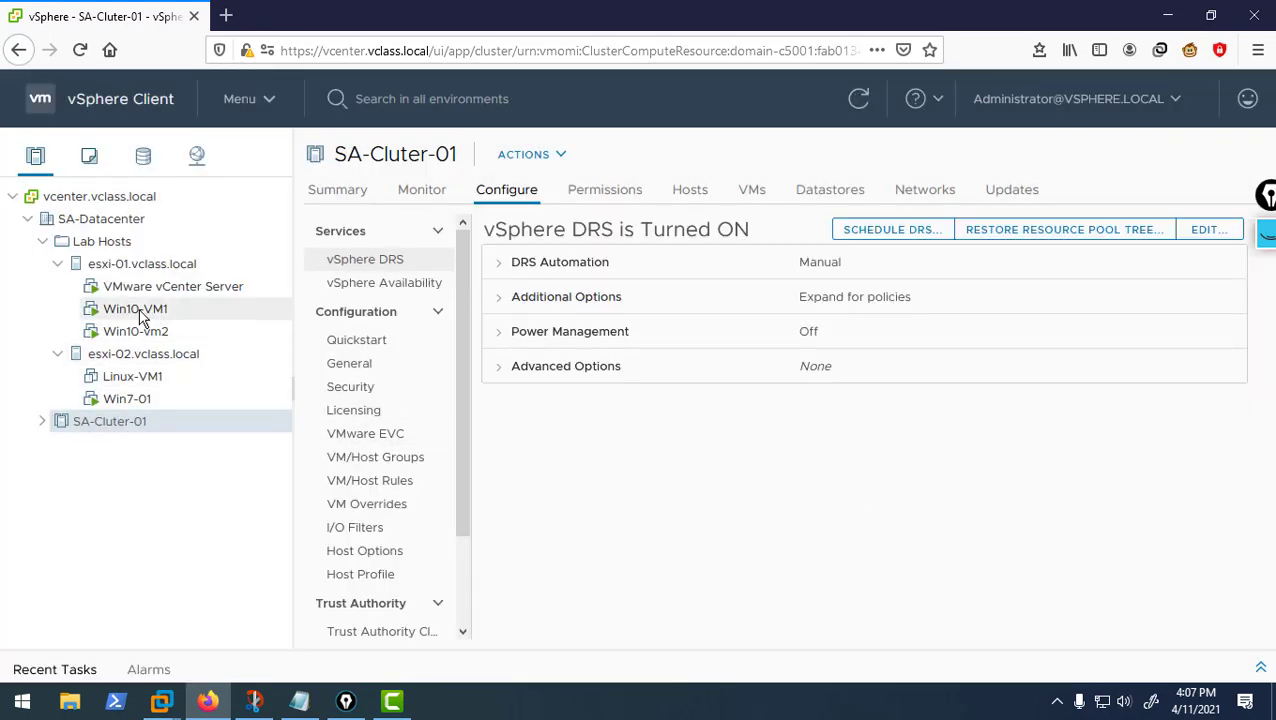
left_click_drag(117, 264, 133, 348)
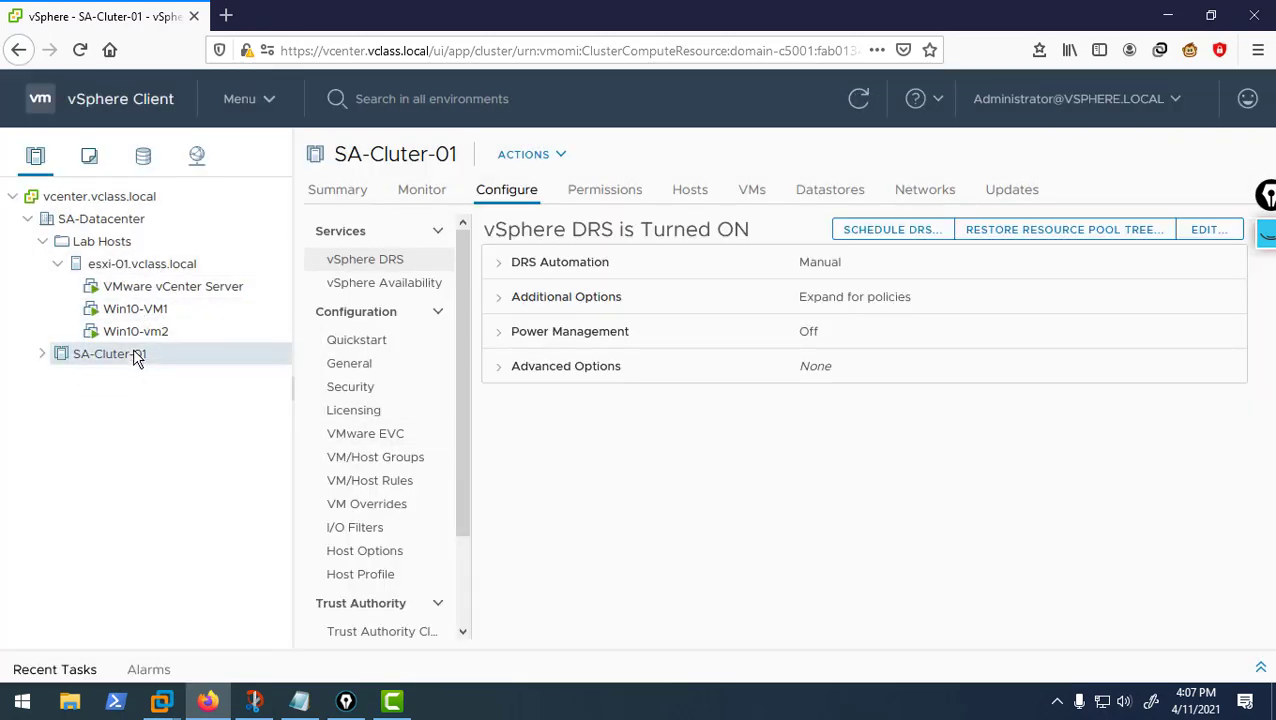
left_click(852, 513)
left_click(42, 264)
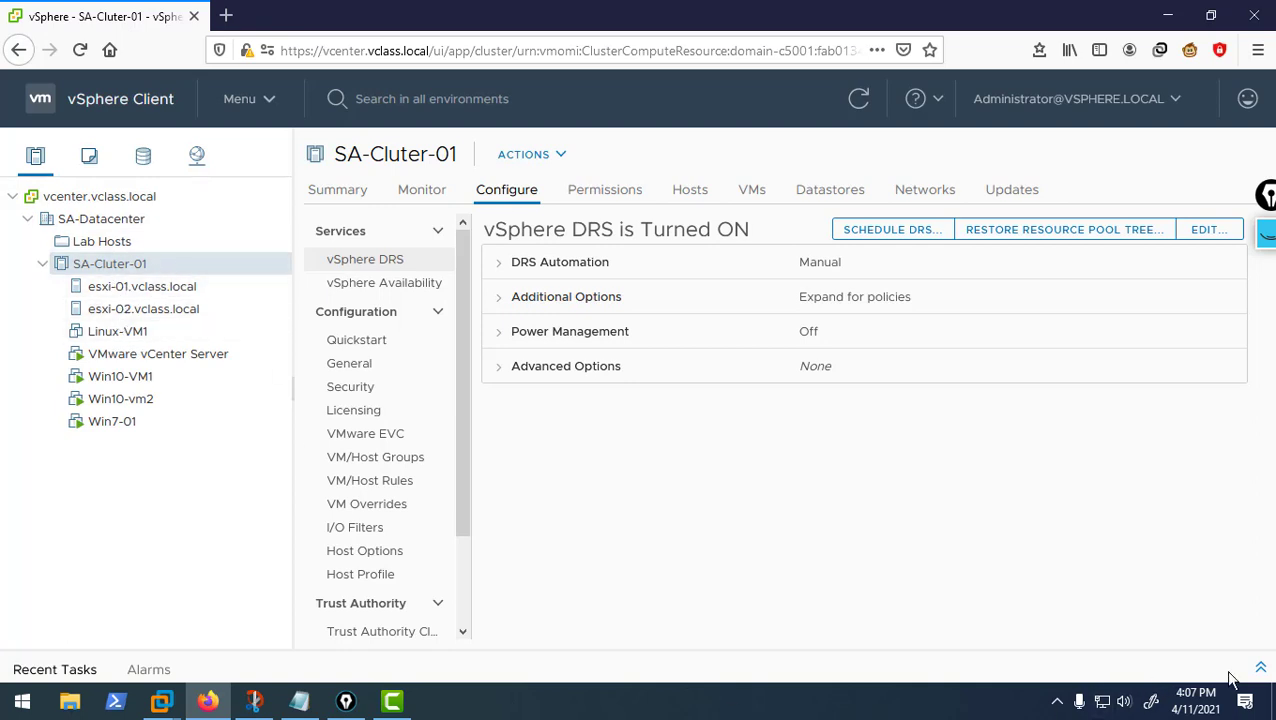
Step: Review all recent tasks to check the status of the host moves into the cluster
left_click(1258, 669)
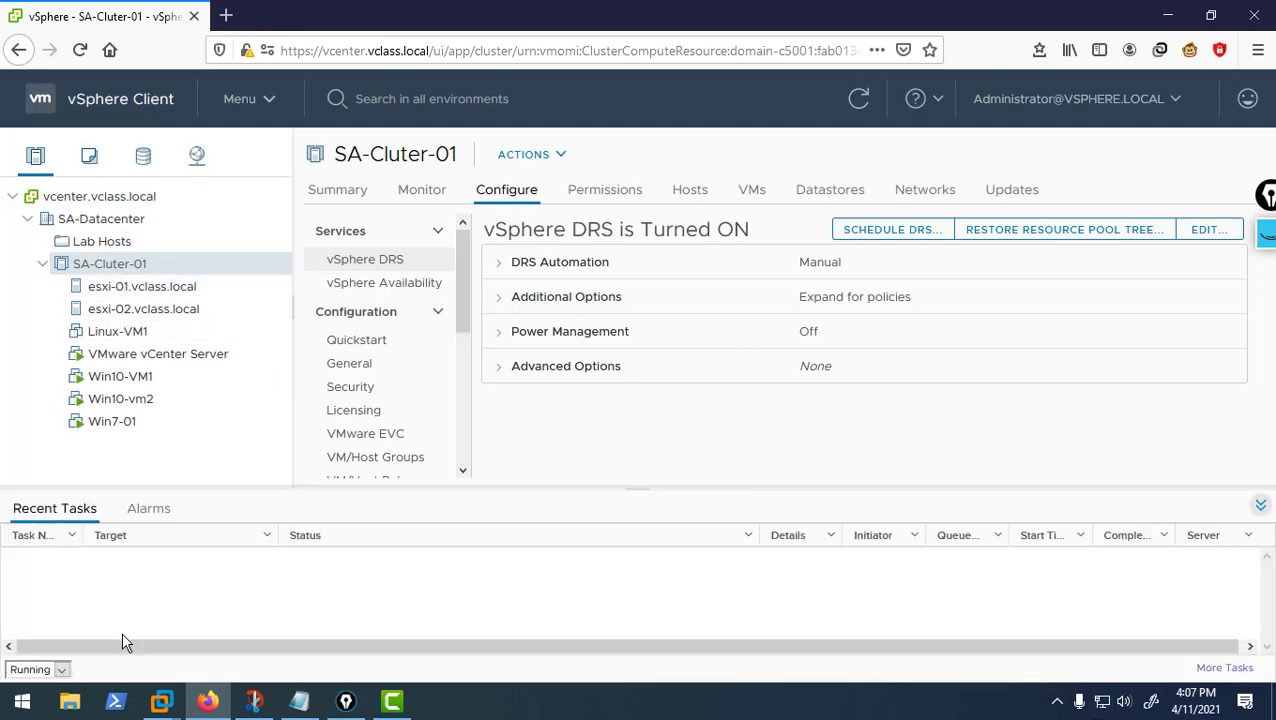
left_click(58, 670)
left_click(36, 615)
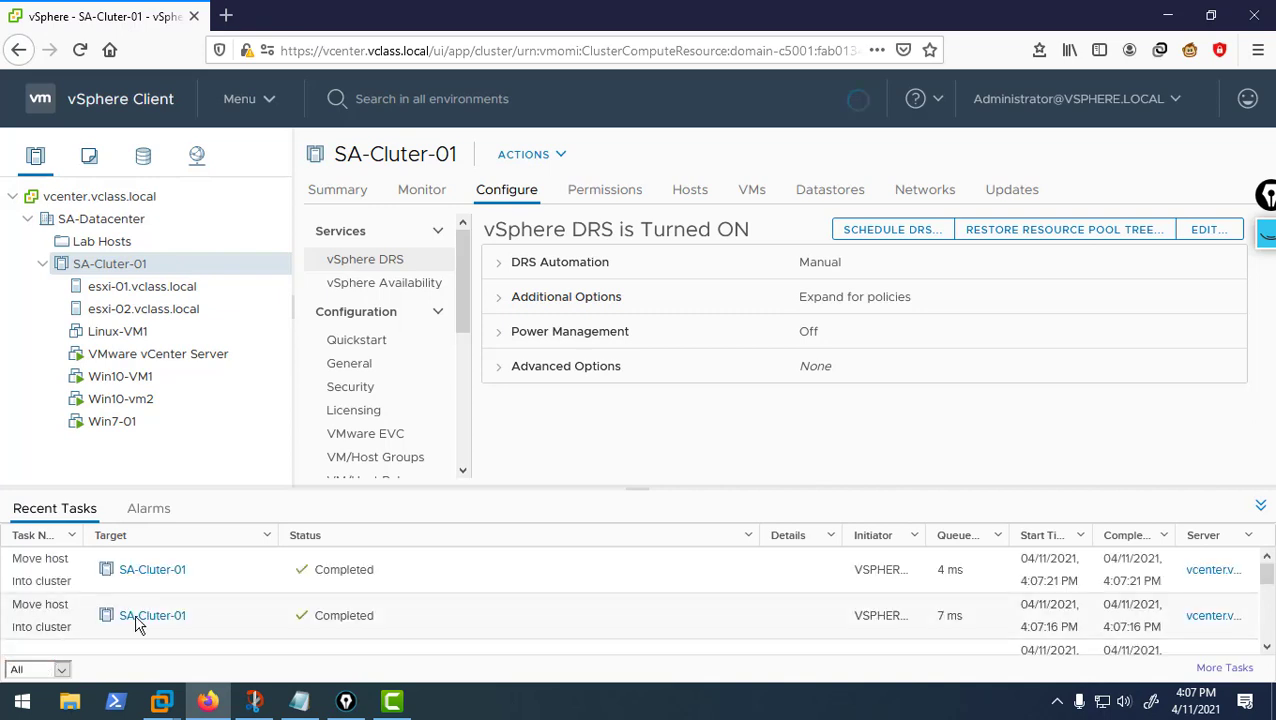
left_click(1260, 506)
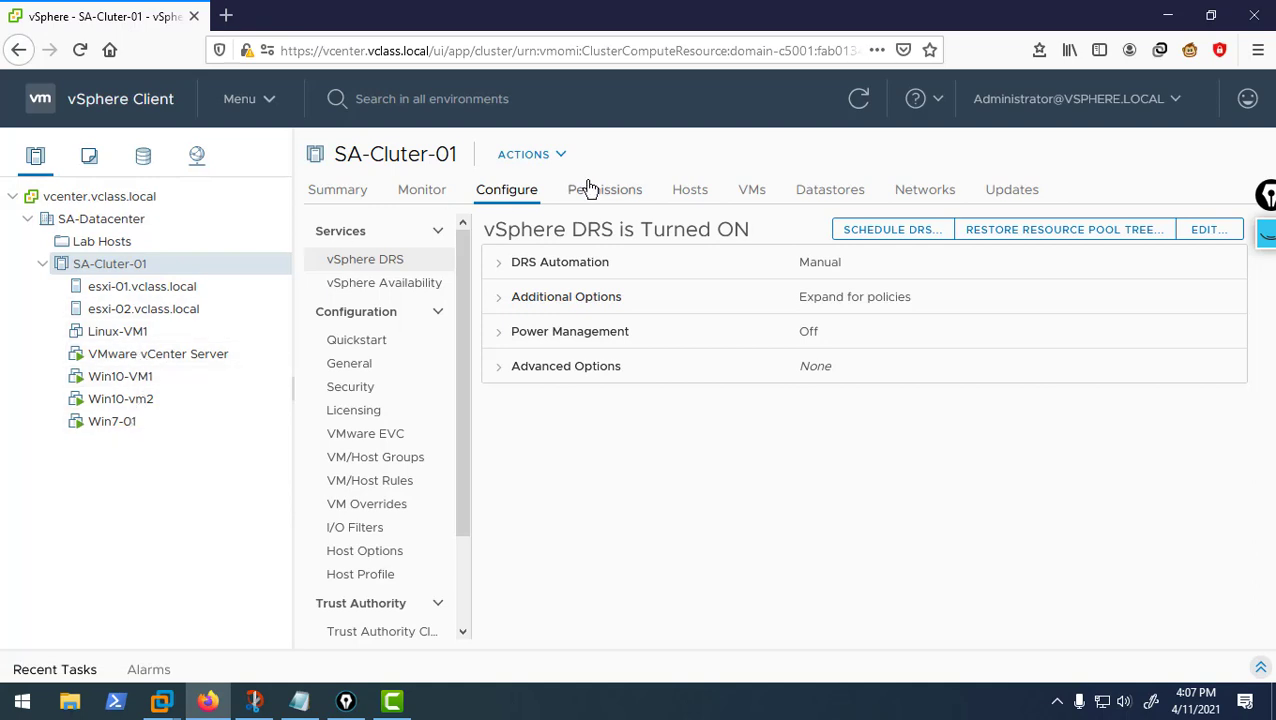
Step: Check which host each virtual machine in SA-Cluter-01 runs on
left_click(740, 200)
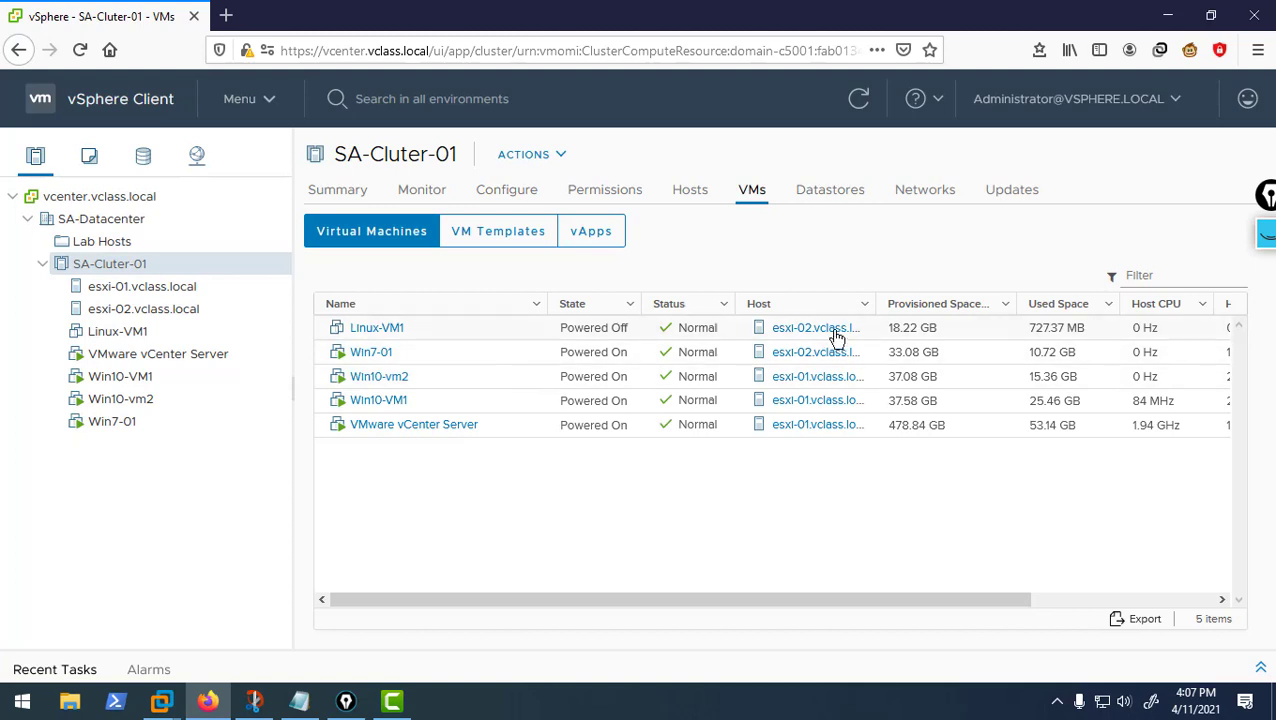
left_click(867, 305)
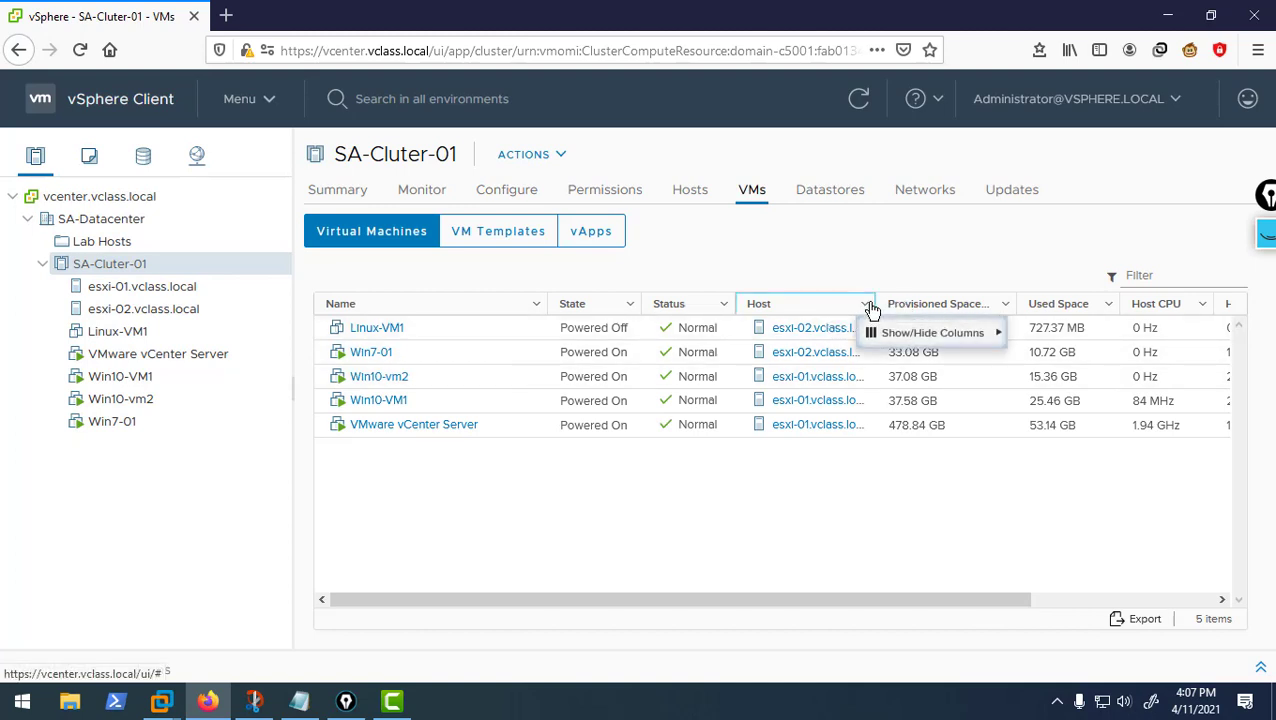
left_click(846, 500)
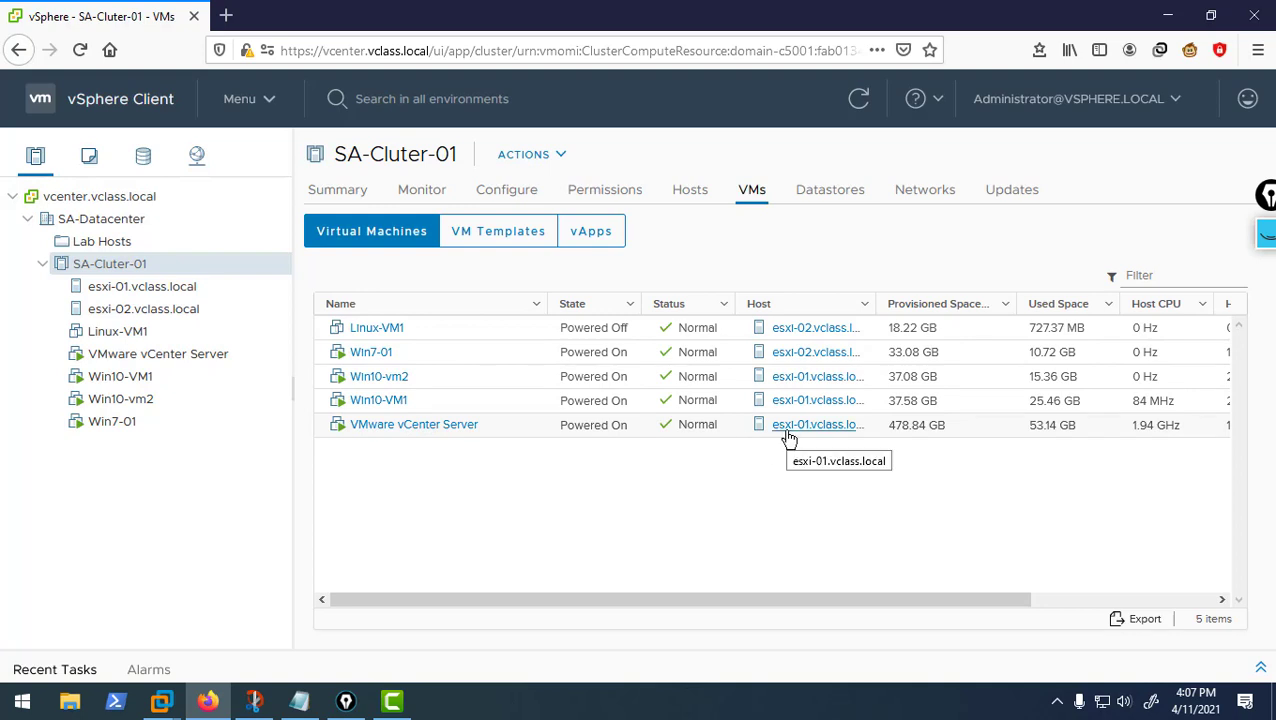
Step: Examine the cluster and VM DRS scores, recommendations and faults in the vSphere DRS section of the cluster summary
left_click(330, 193)
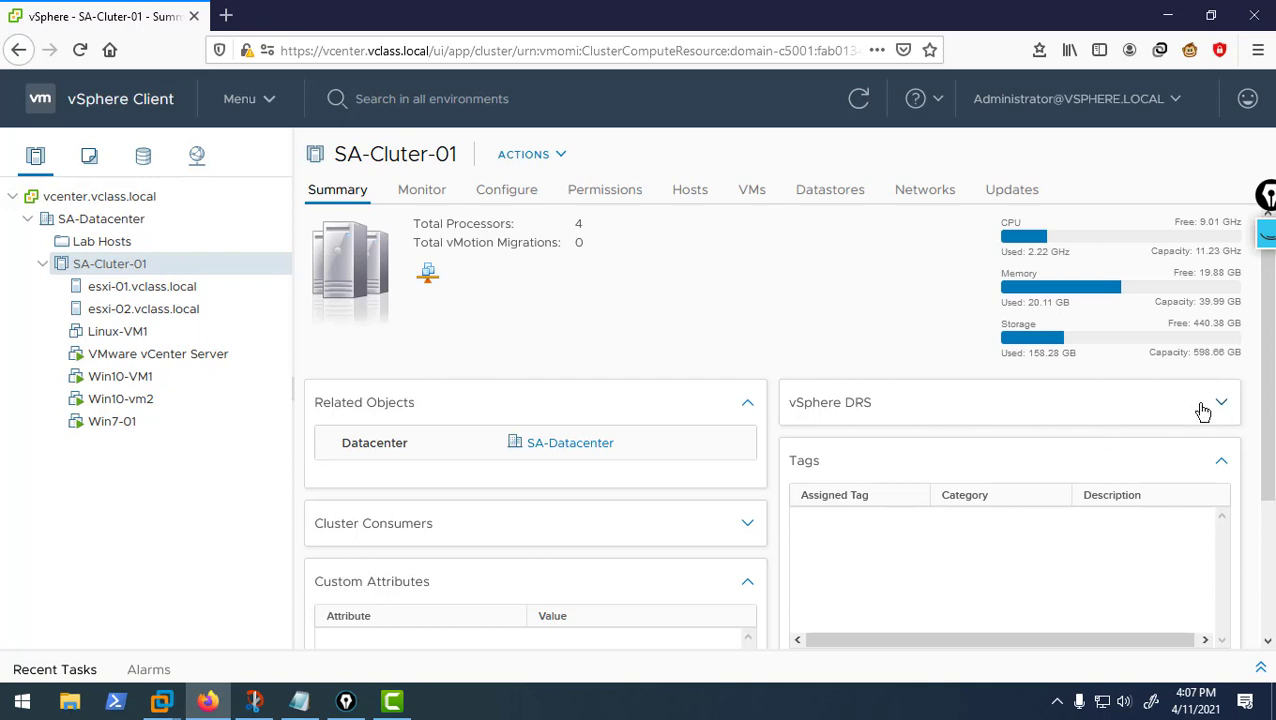
left_click(1203, 410)
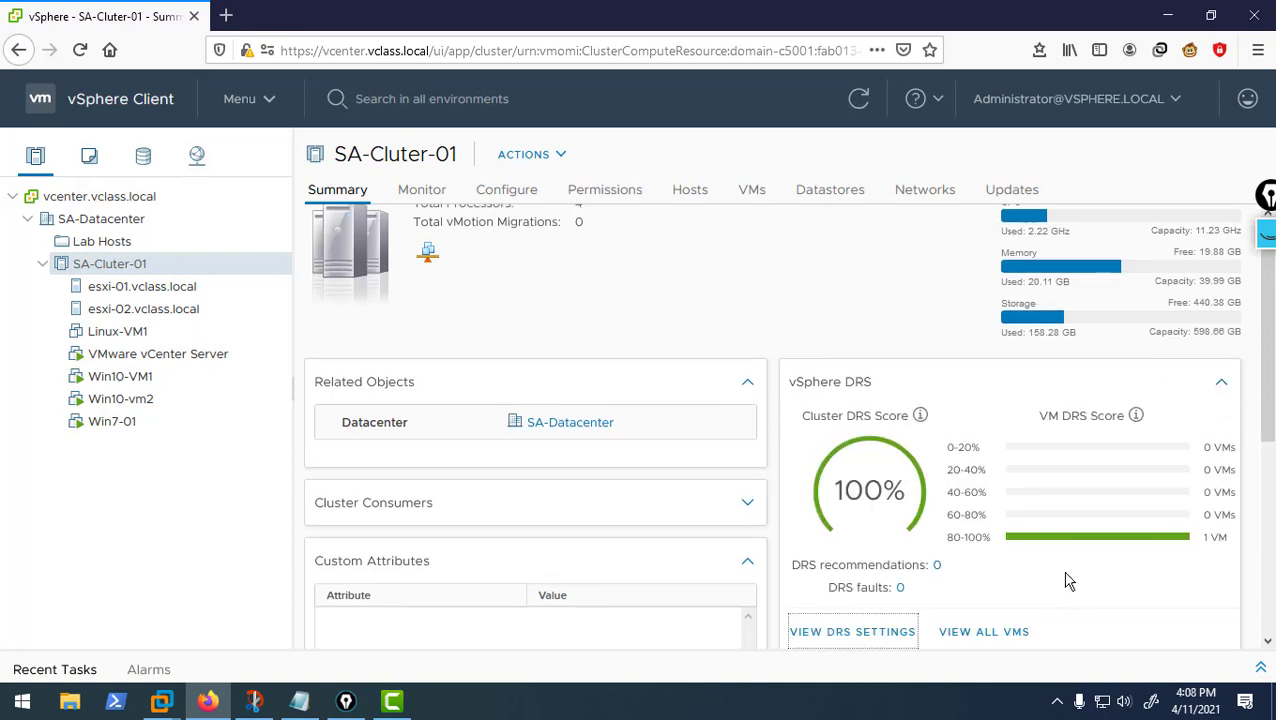
scroll(983, 512, "down", 2)
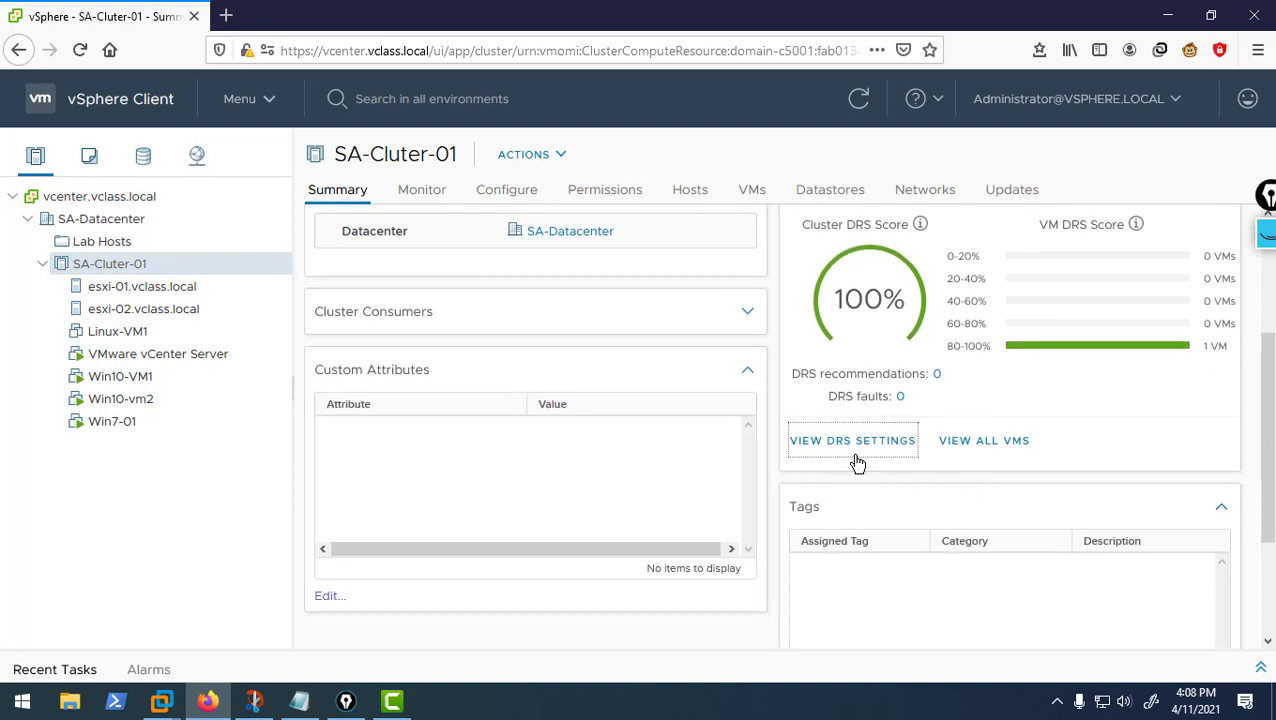
scroll(1028, 435, "up", 1)
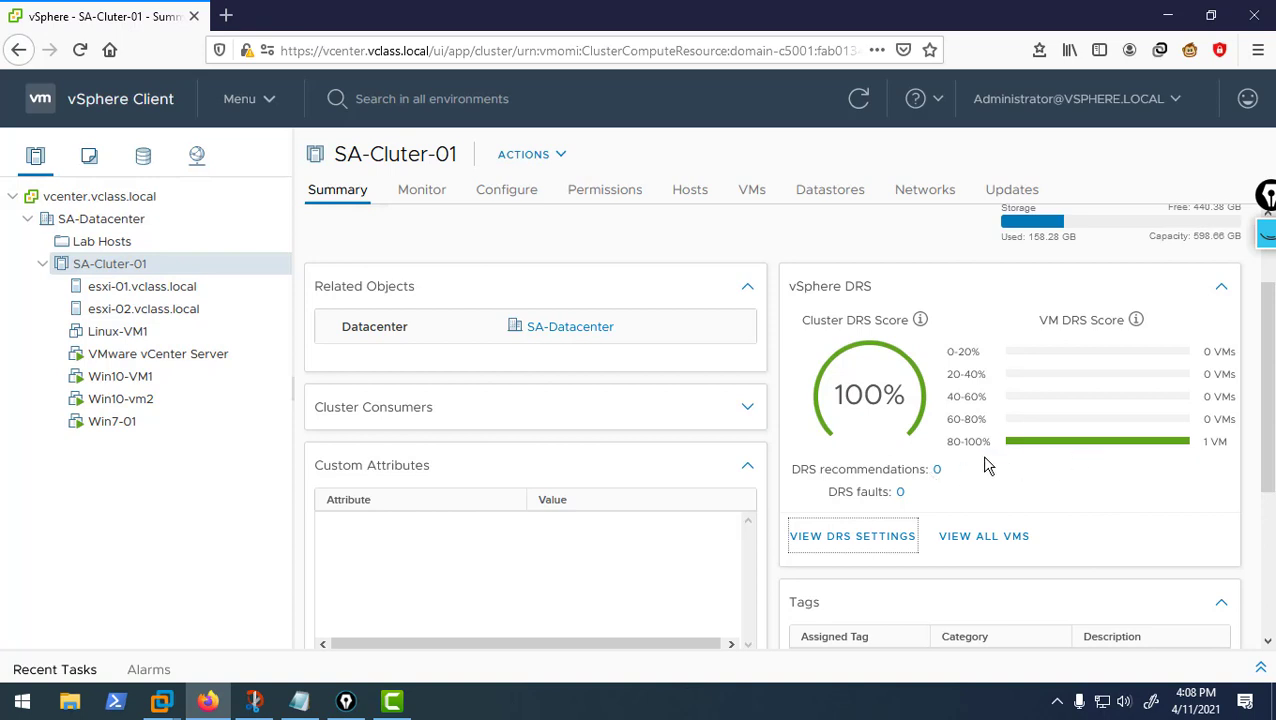
scroll(981, 455, "down", 1)
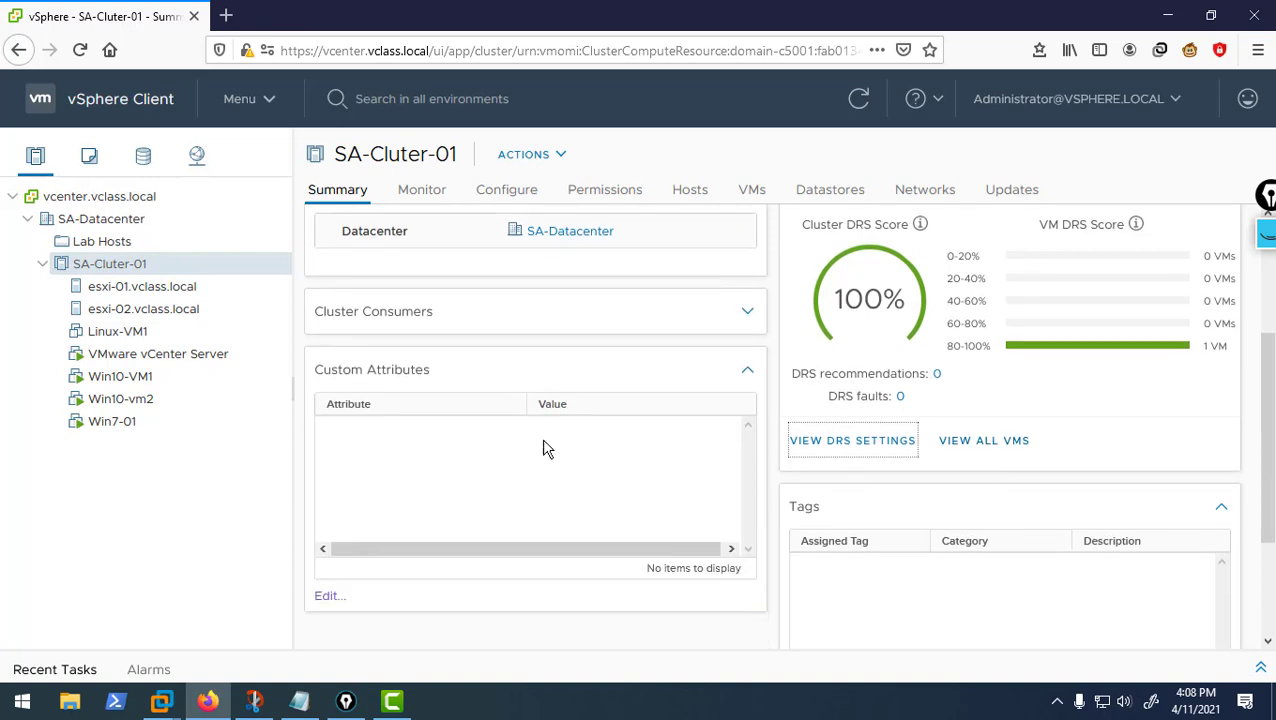
Step: Run DRS immediately on SA-Cluter-01 to generate migration recommendations
left_click(421, 195)
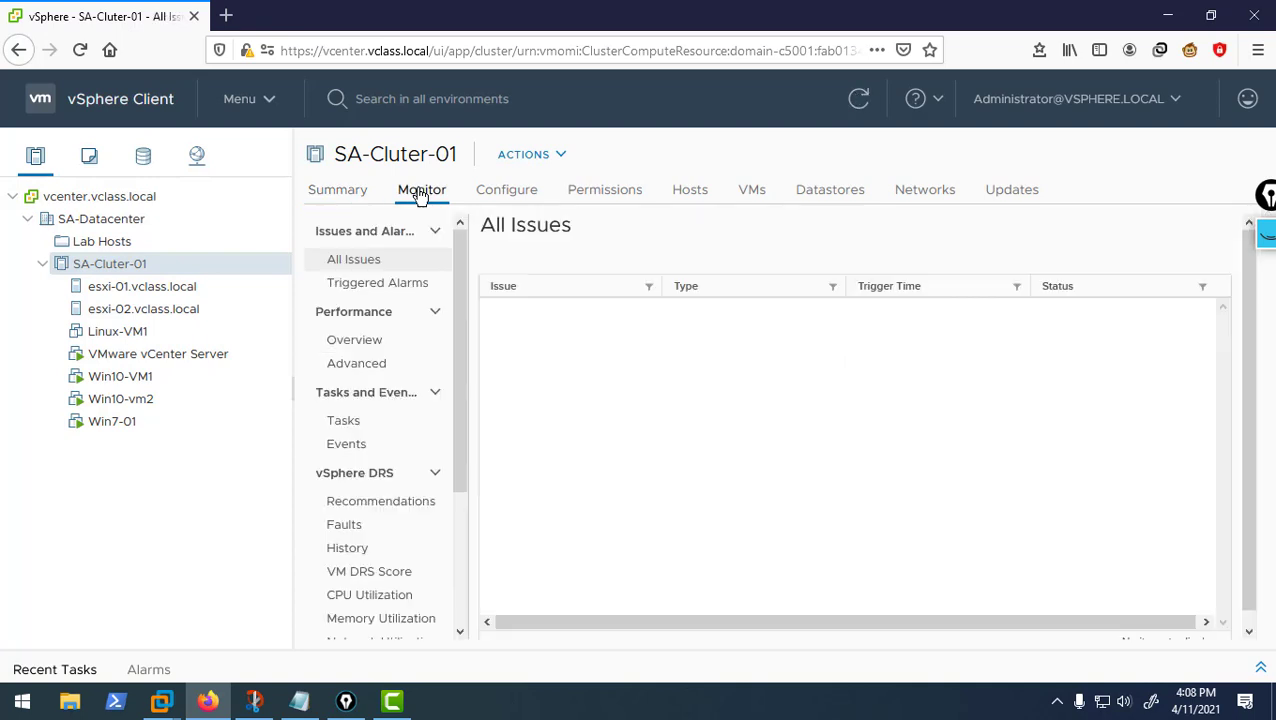
left_click(364, 498)
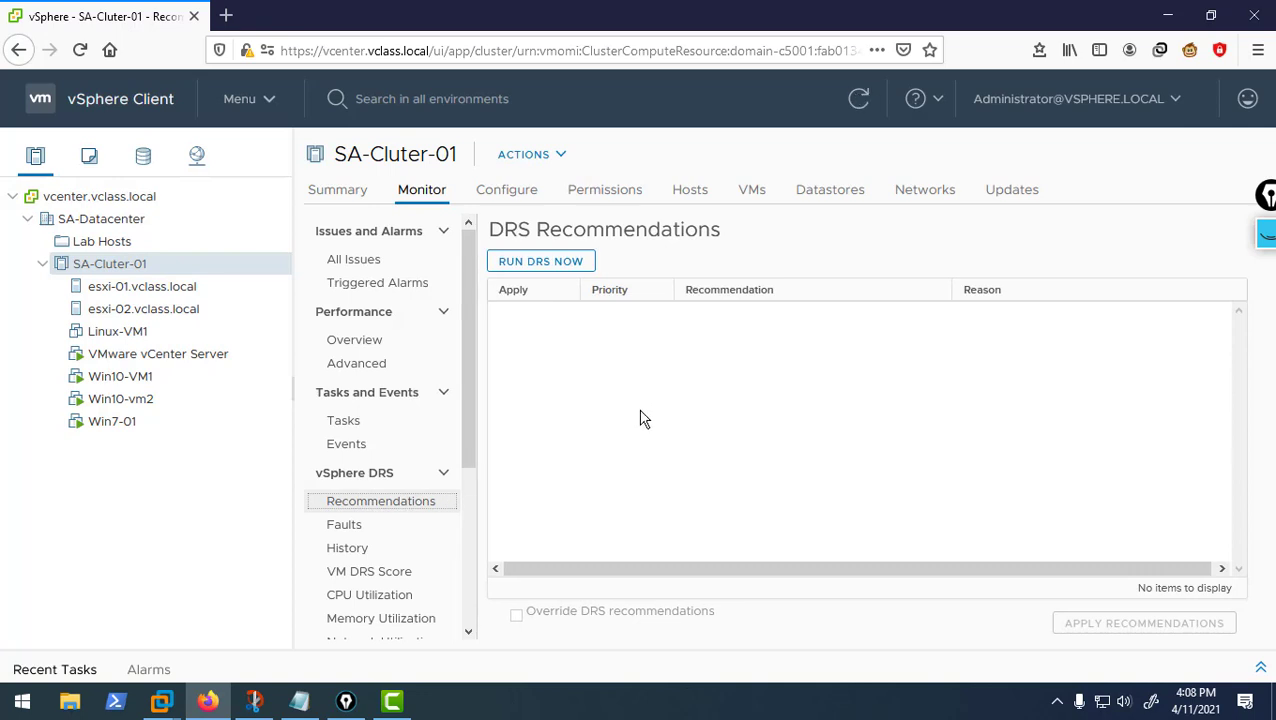
left_click(518, 273)
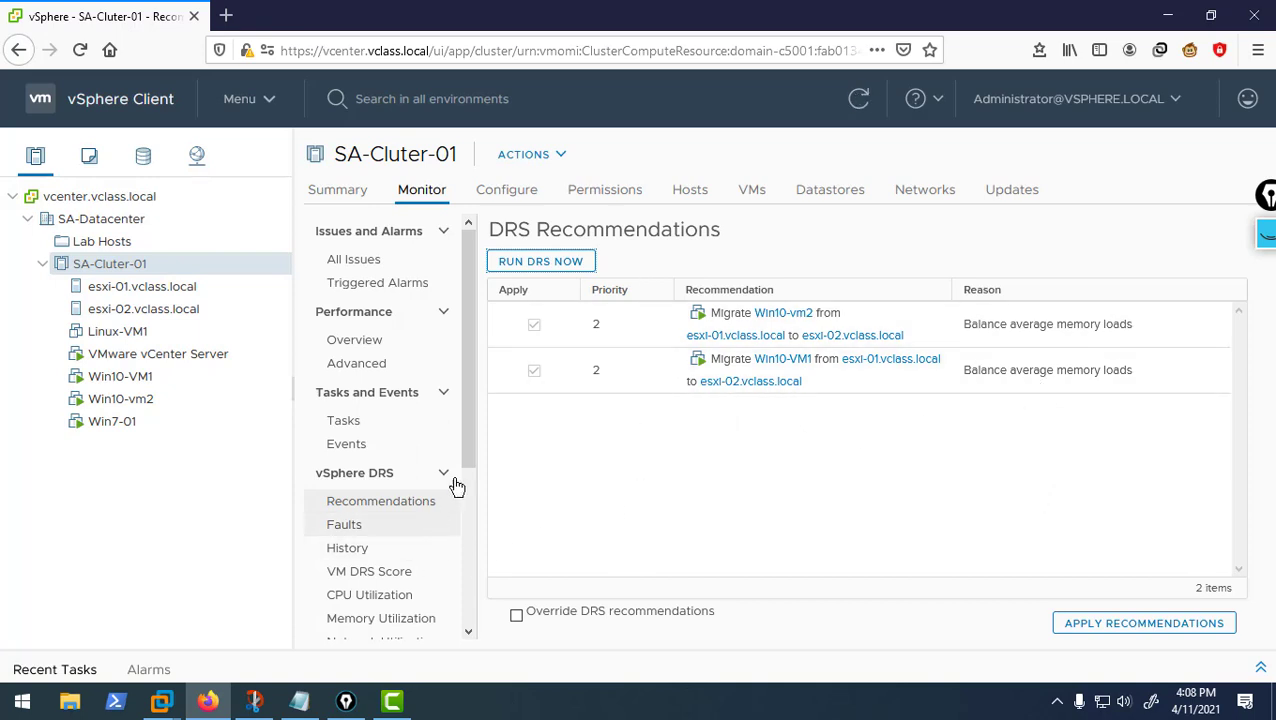
Step: Examine the per-host CPU and memory utilization of the cluster's virtual machines
left_click_drag(463, 420, 463, 472)
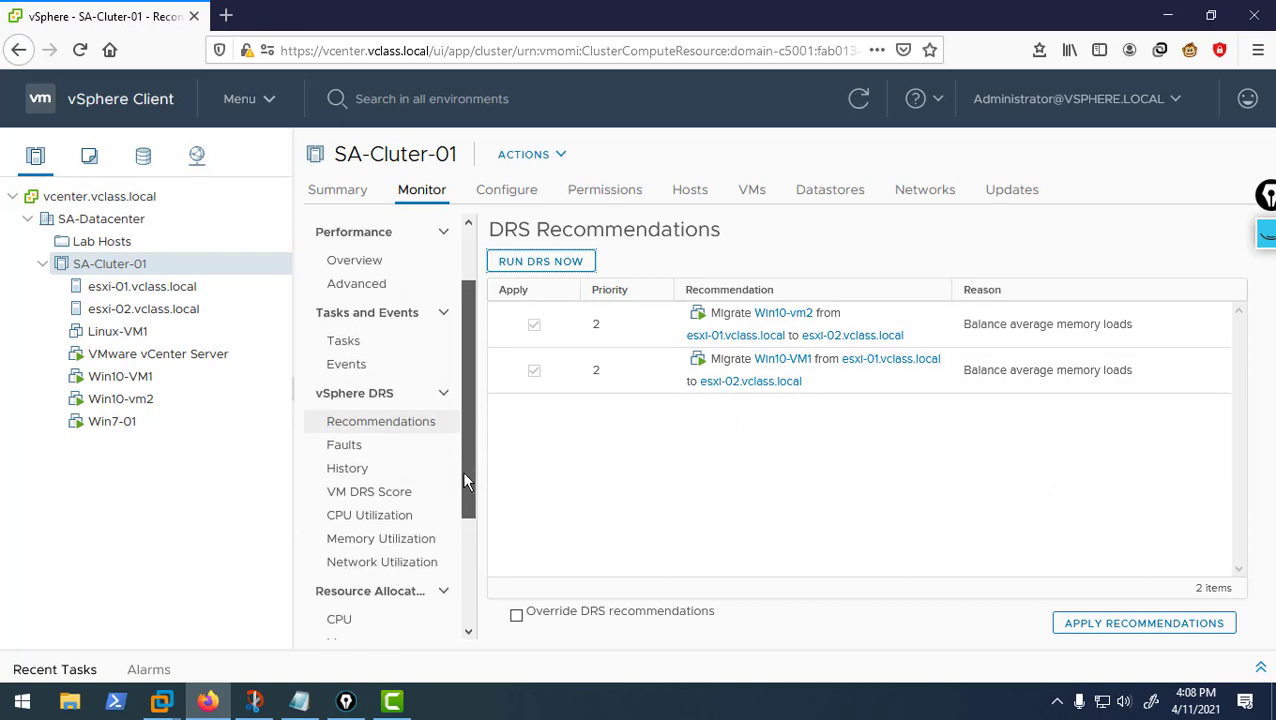
left_click(366, 515)
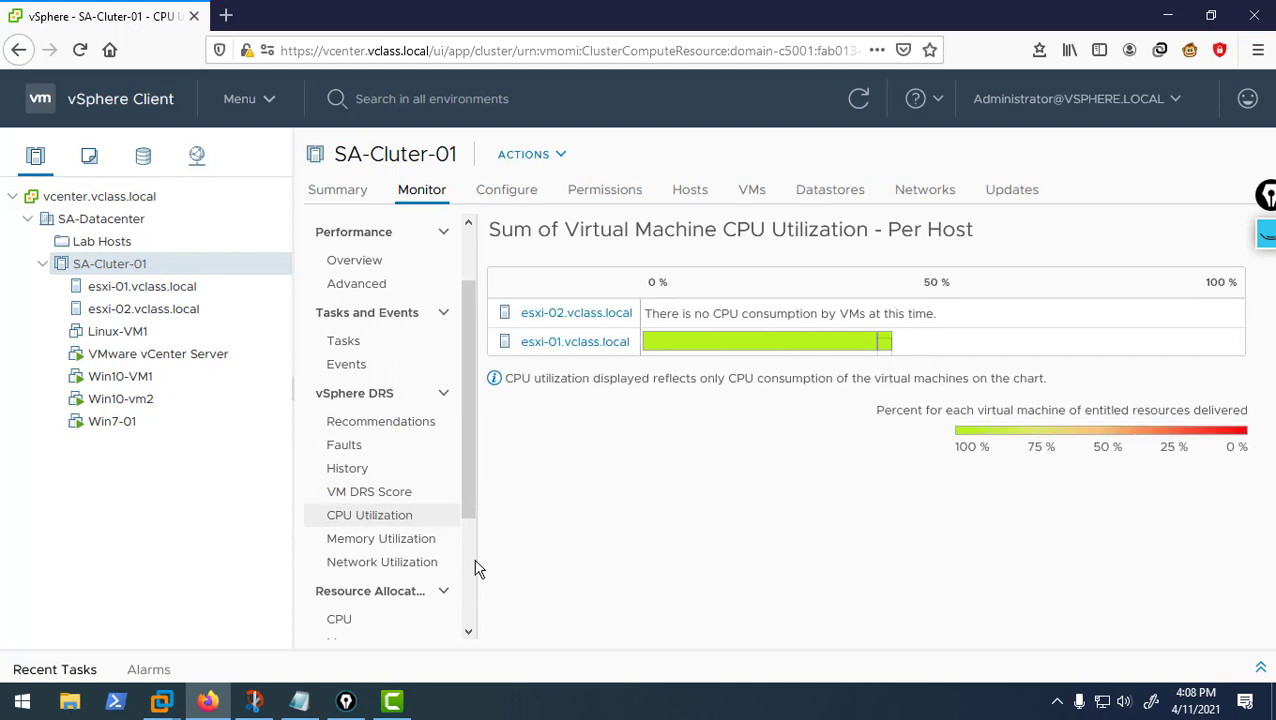
left_click(390, 541)
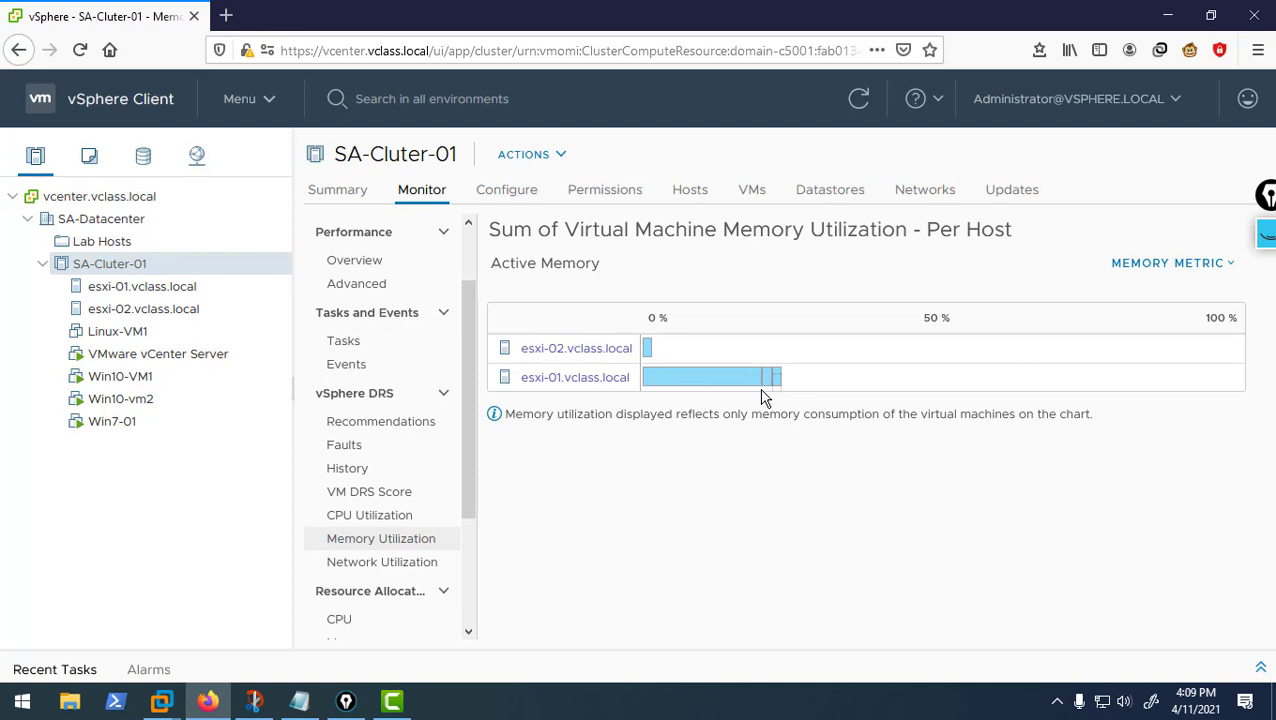
Step: Review the cluster's DRS faults, DRS history and the DRS score of each virtual machine
left_click_drag(472, 373, 465, 406)
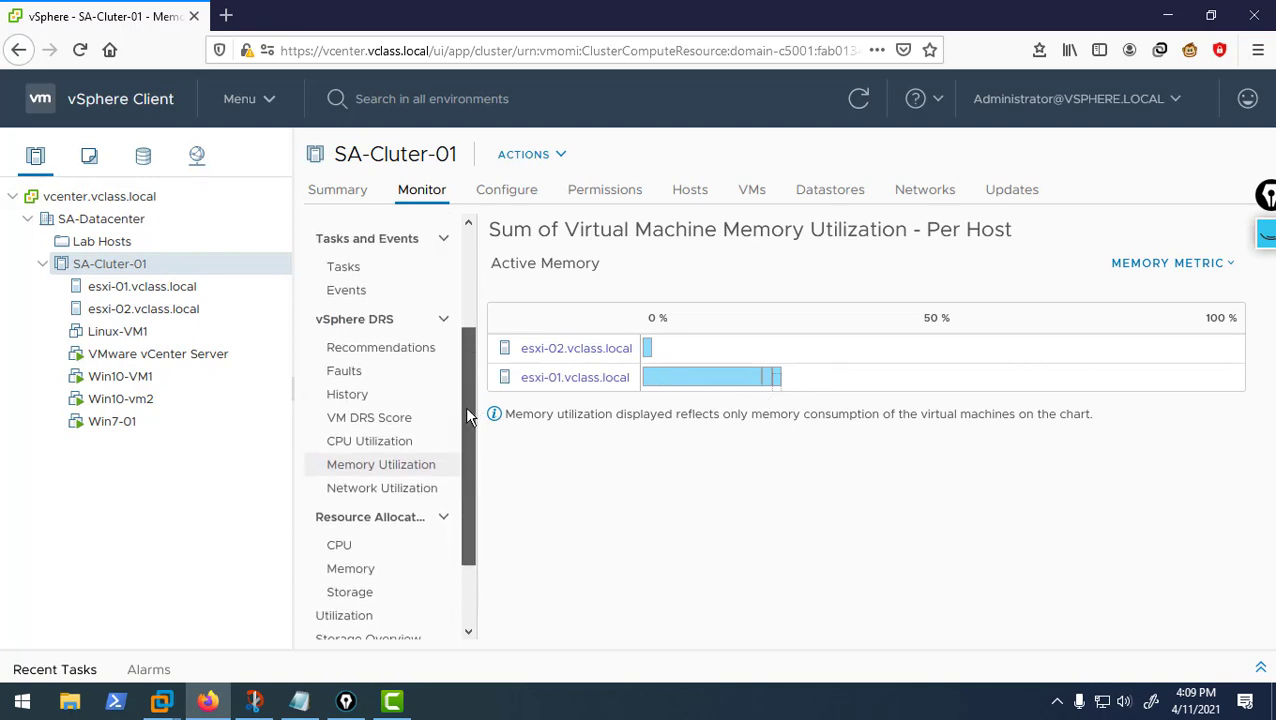
left_click(365, 385)
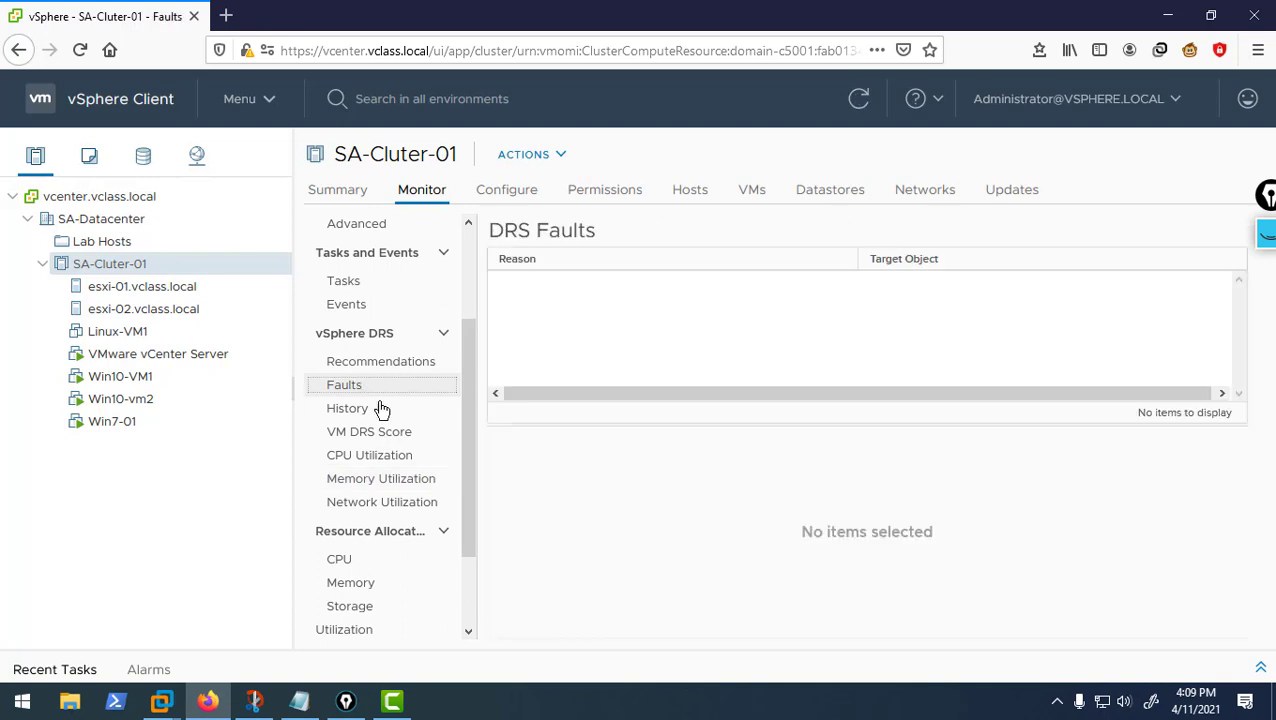
left_click(357, 412)
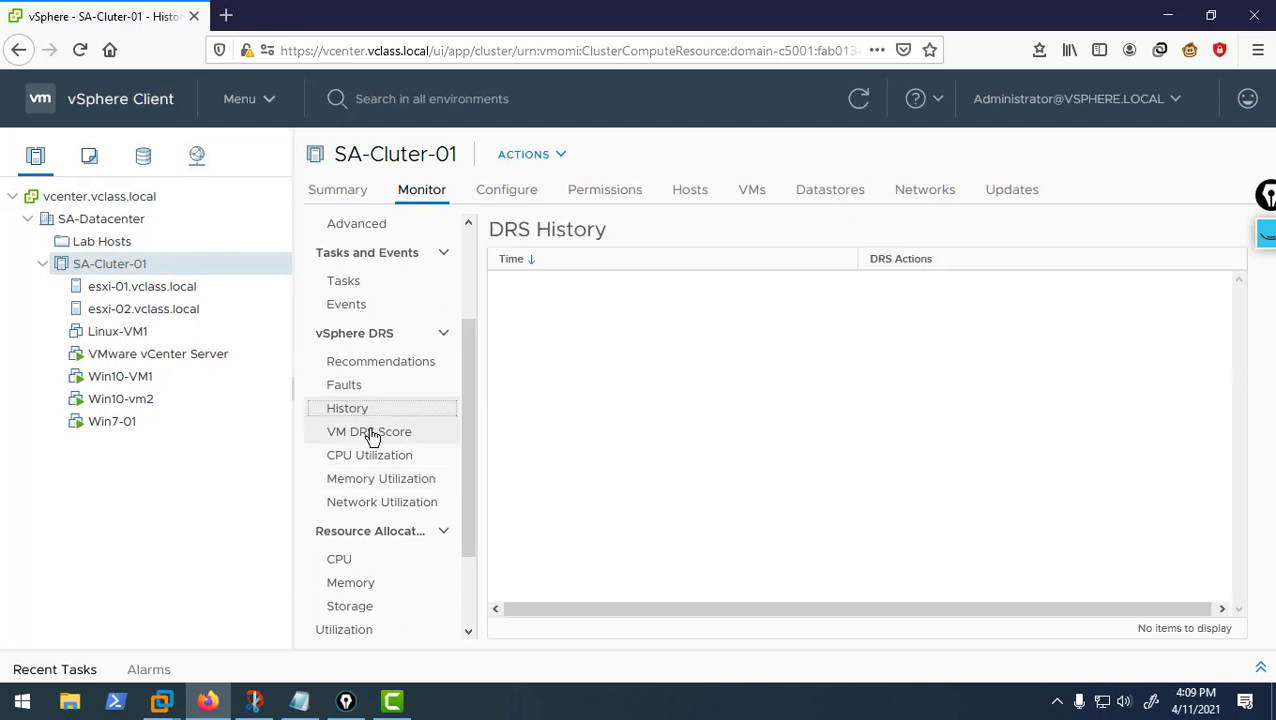
left_click(370, 434)
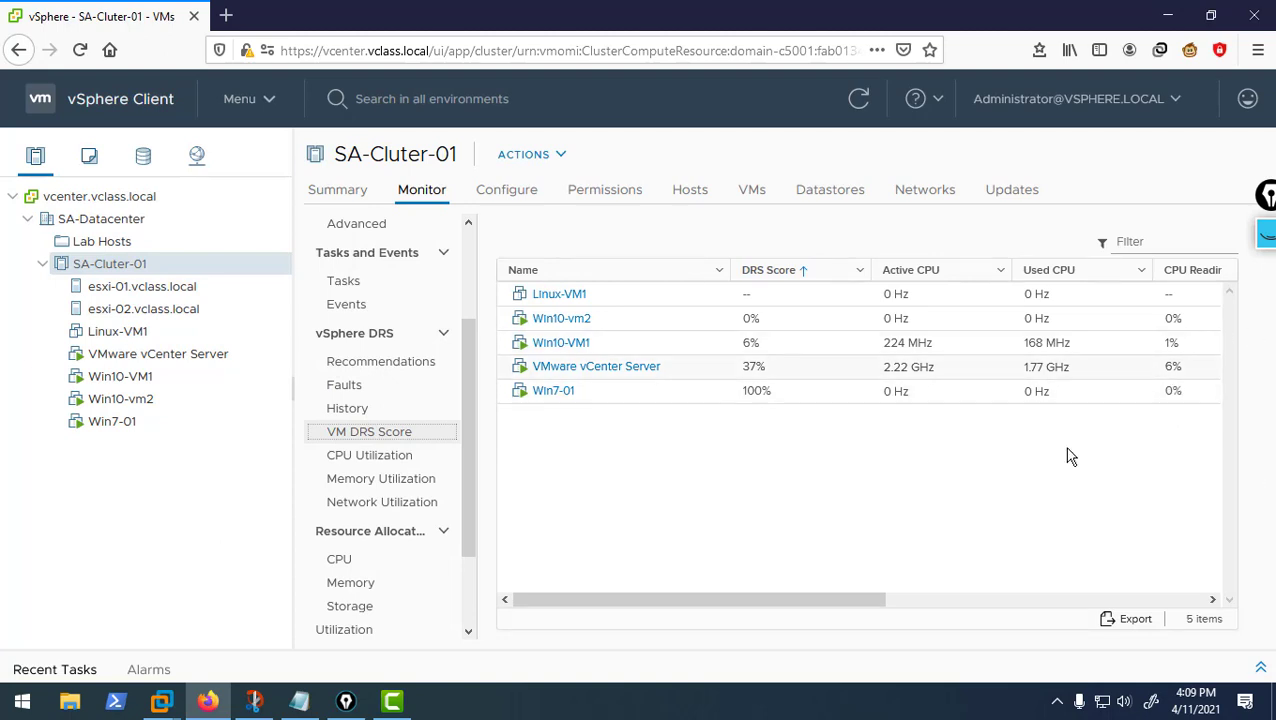
Step: Apply the DRS recommendations to migrate Win10-vm2 and Win10-VM1 to esxi-02.vclass.local and check the progress of the migration tasks
left_click(378, 364)
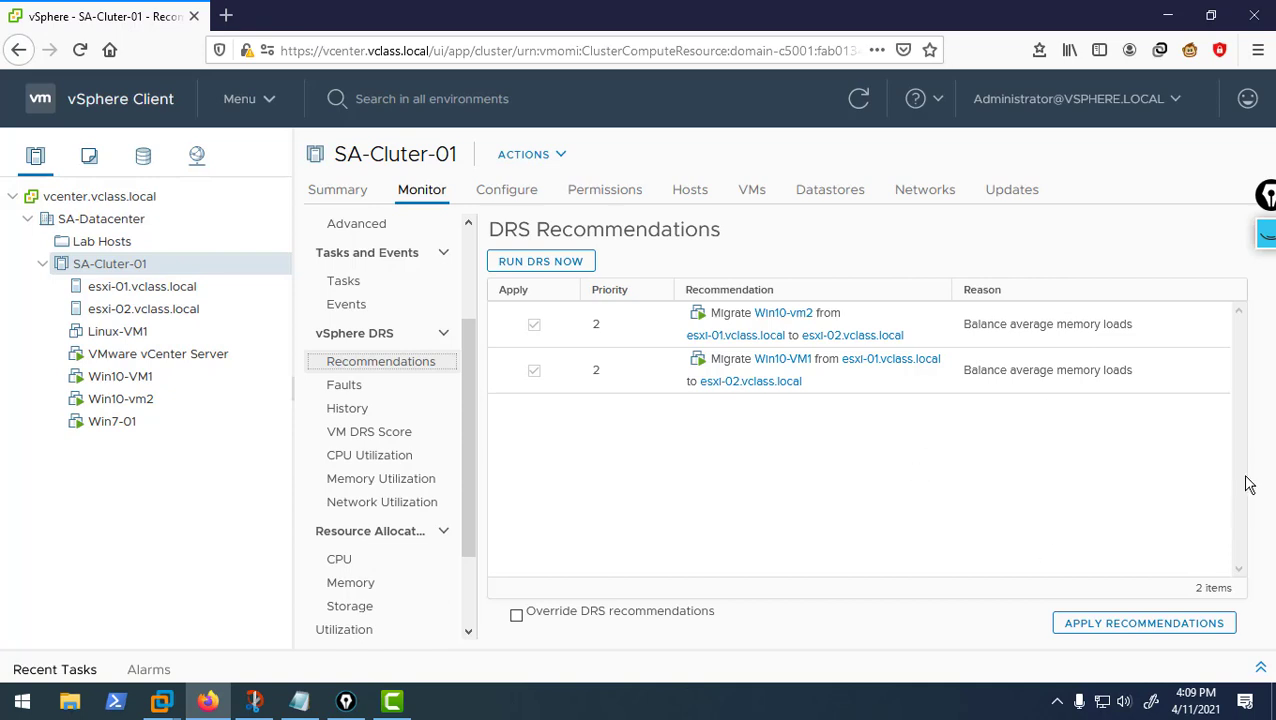
left_click(1260, 667)
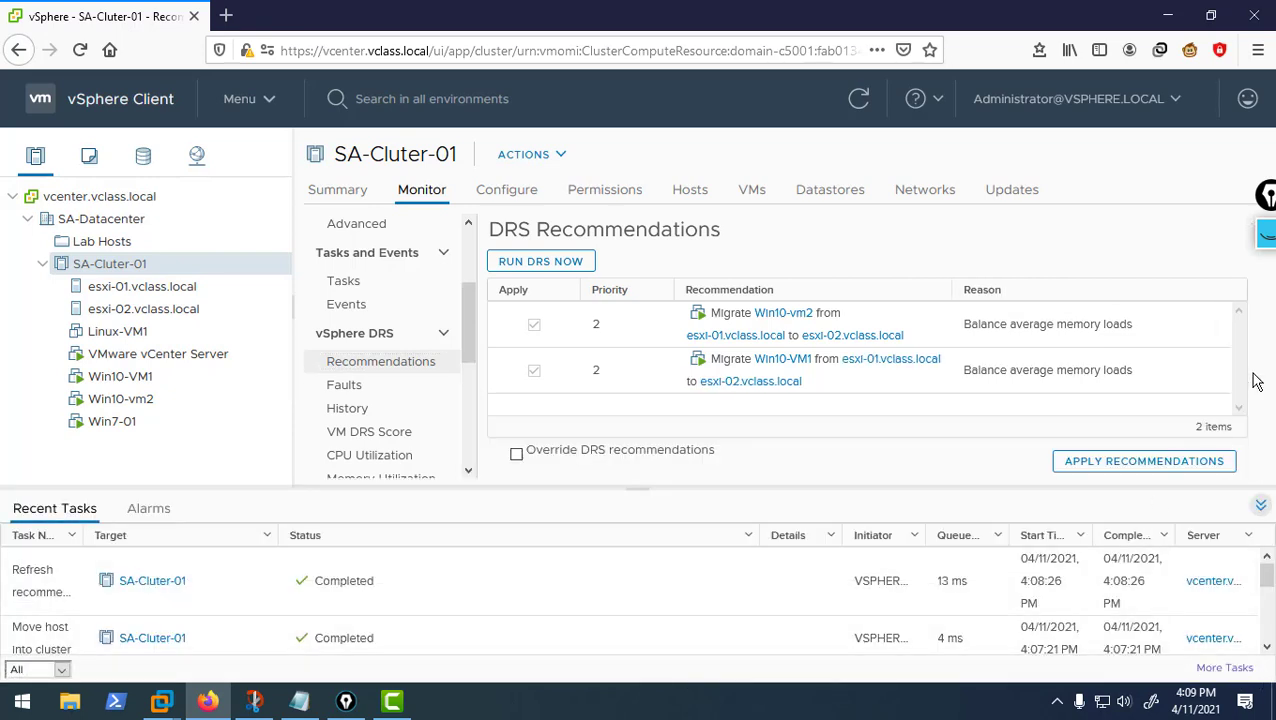
left_click(1103, 466)
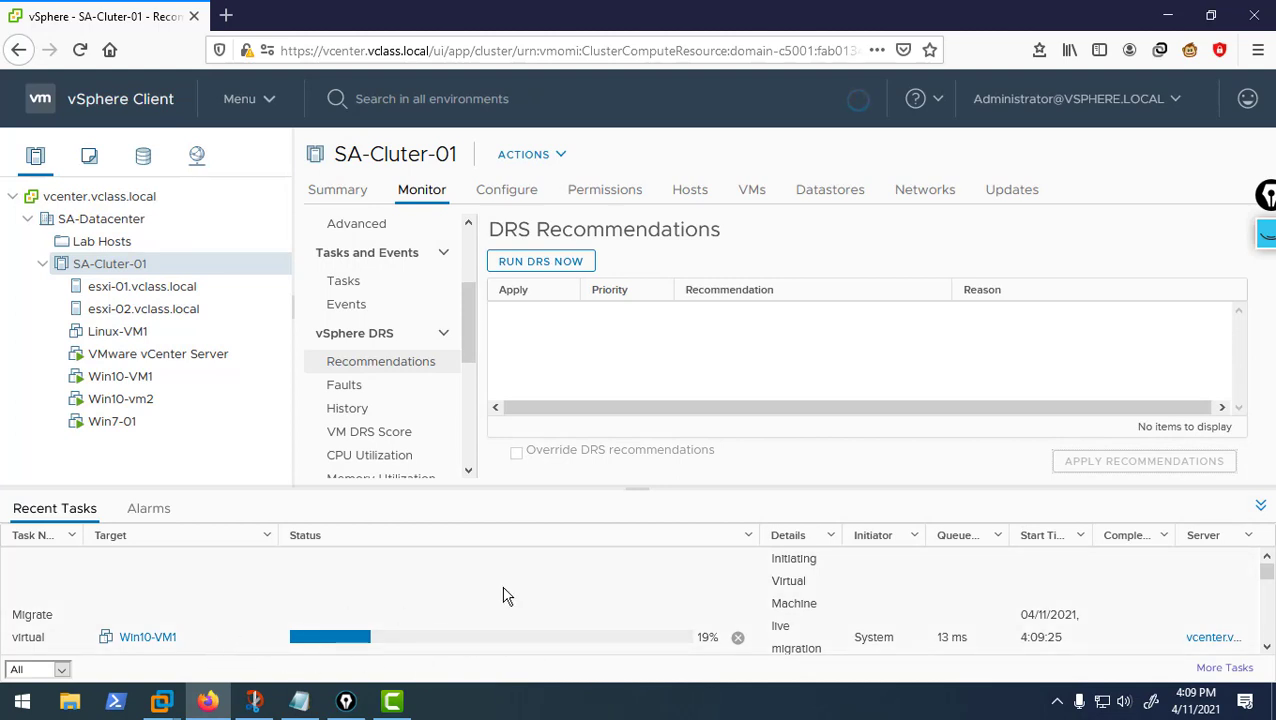
scroll(504, 595, "down", 3)
scroll(505, 596, "down", 4)
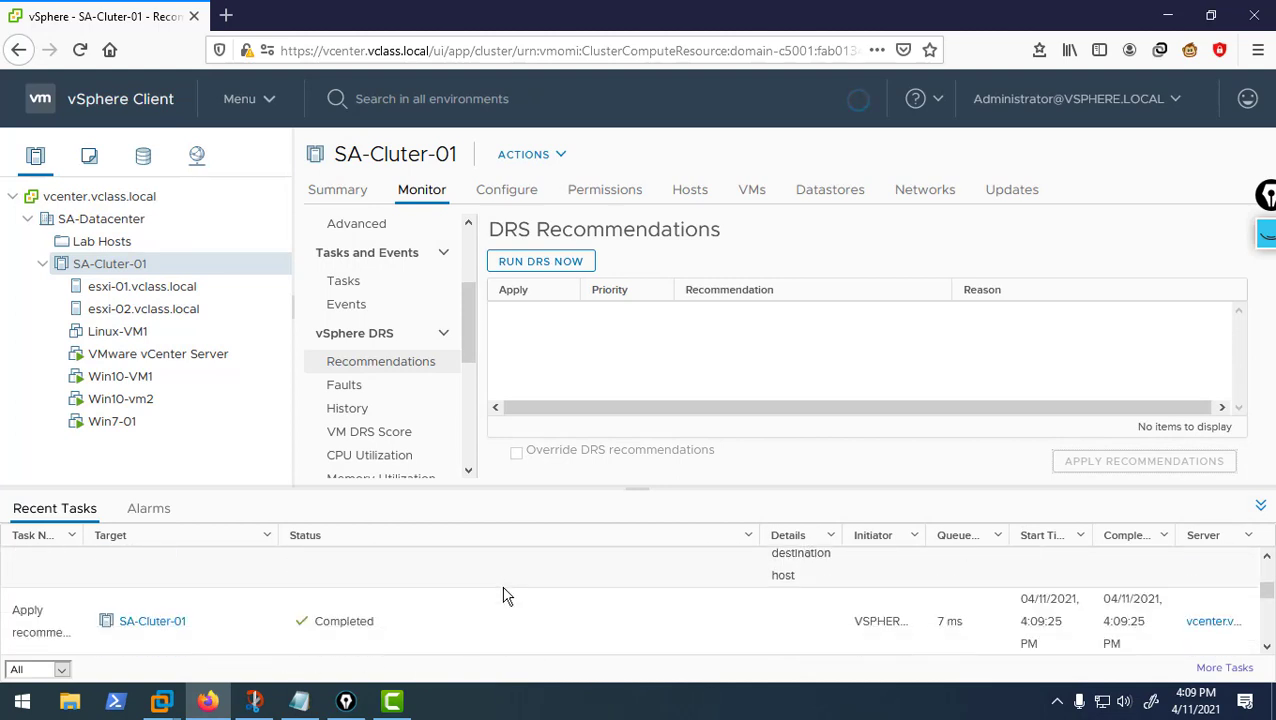
scroll(505, 596, "up", 5)
scroll(507, 597, "up", 1)
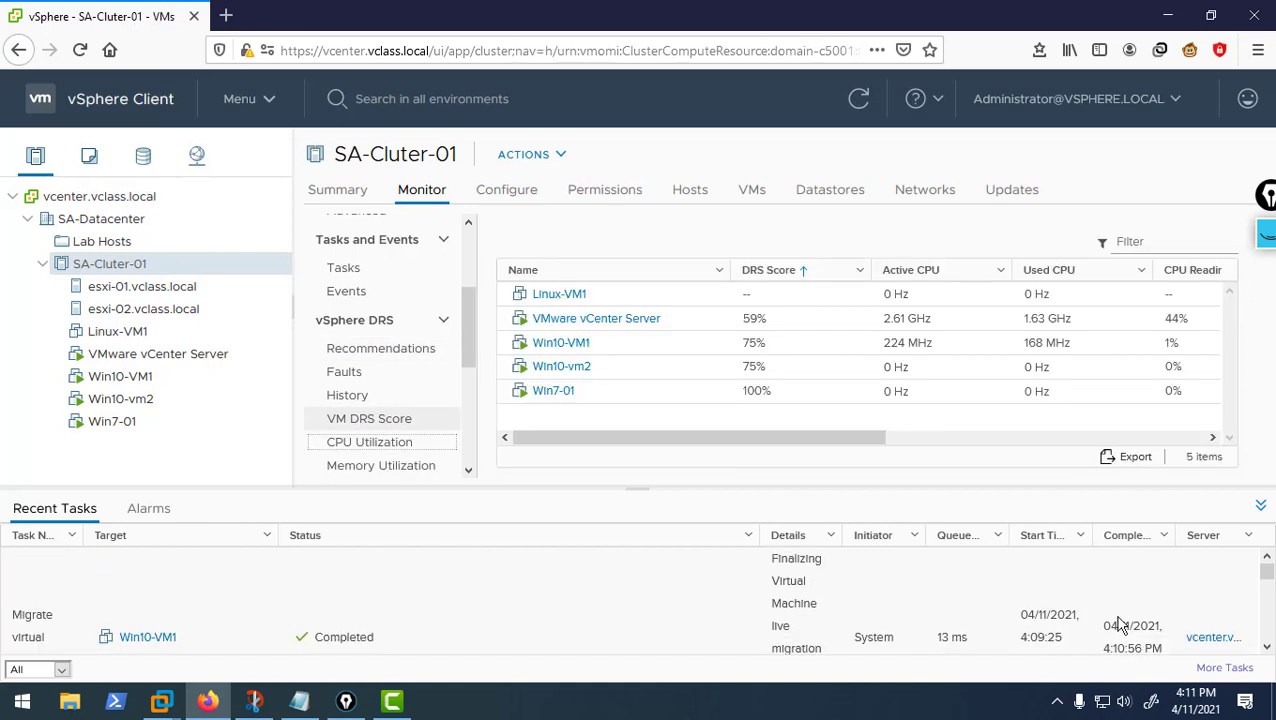
Step: Review the cluster's per-host CPU and memory utilization, and the vMotion total and DRS scores in its summary
left_click(367, 445)
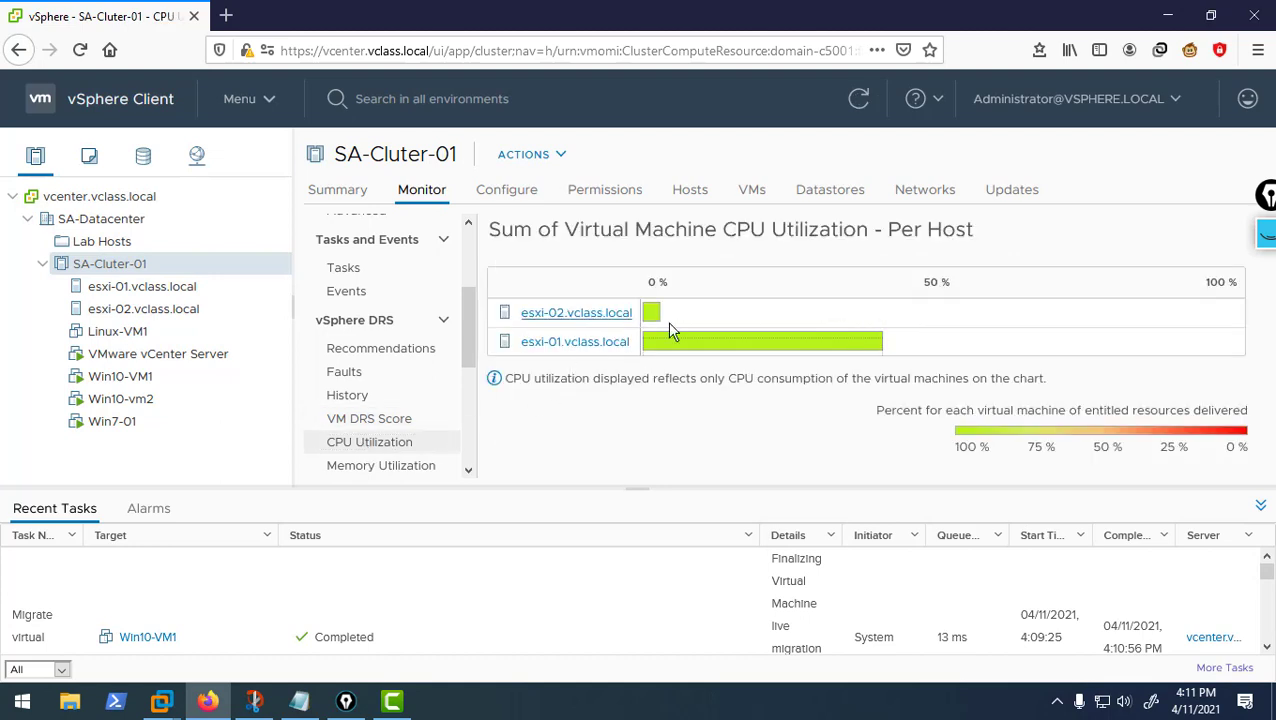
left_click(388, 468)
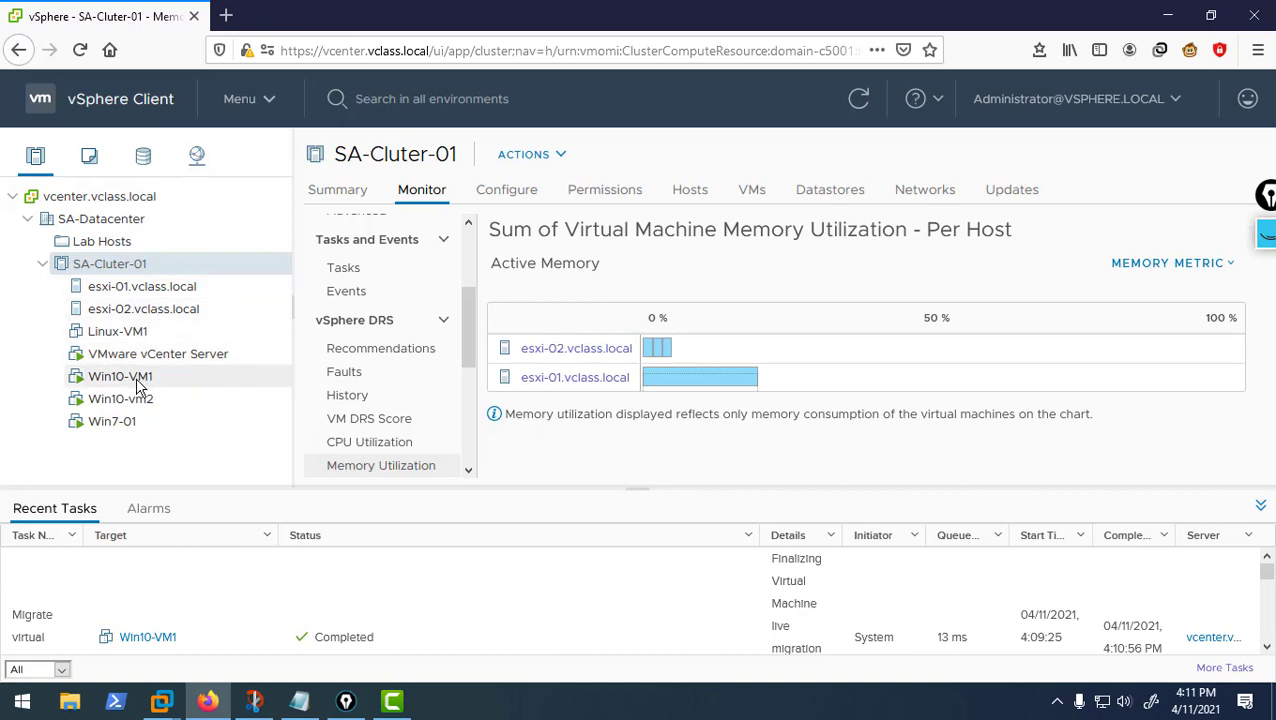
left_click(315, 190)
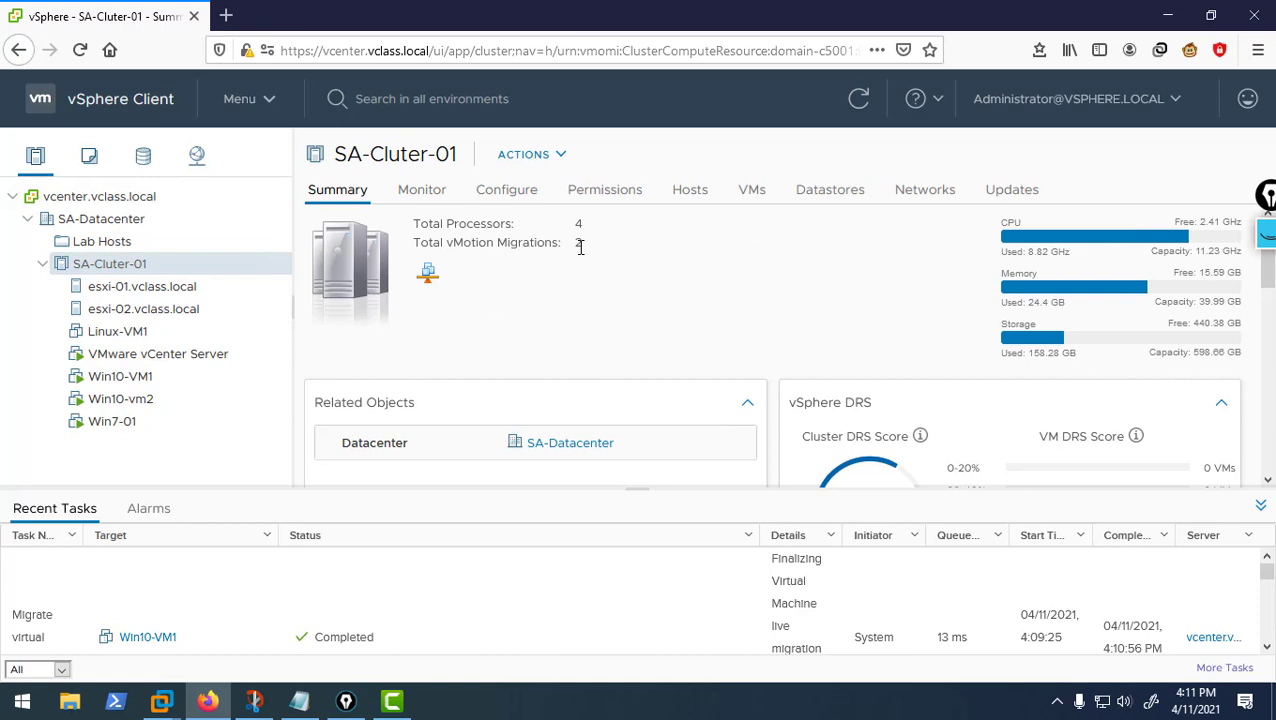
scroll(580, 247, "down", 2)
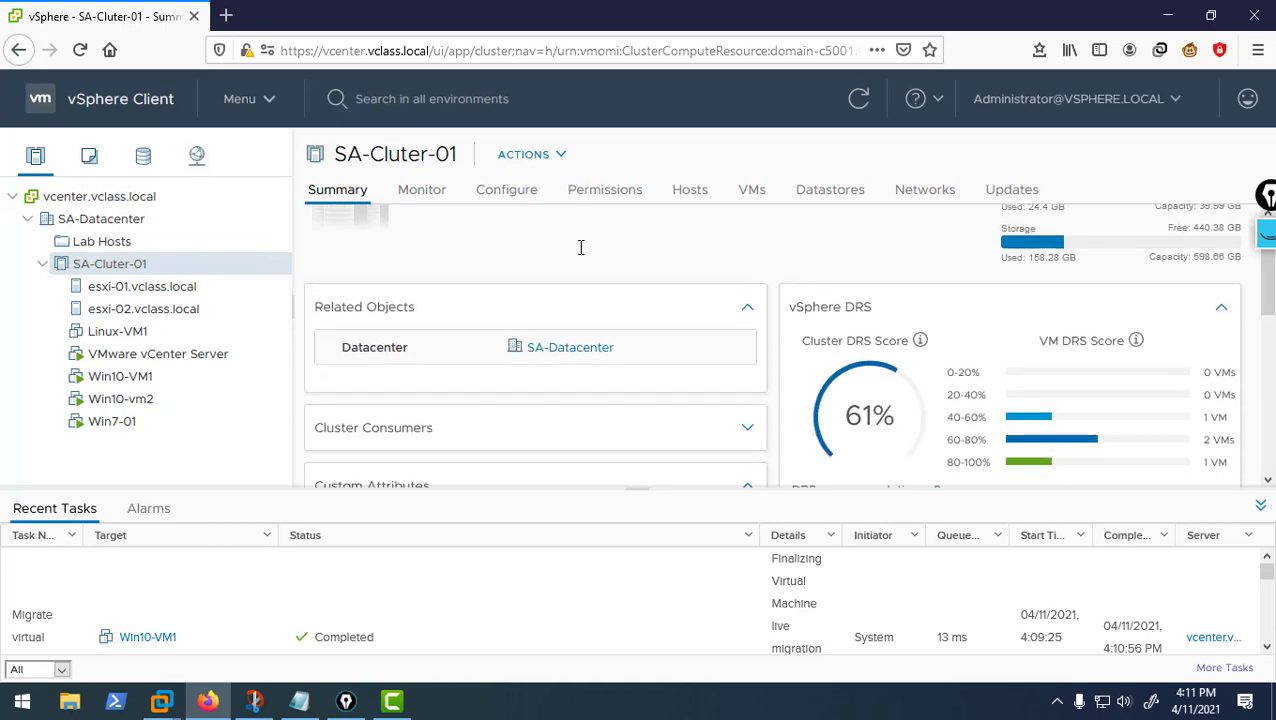
scroll(580, 247, "down", 3)
scroll(580, 255, "up", 1)
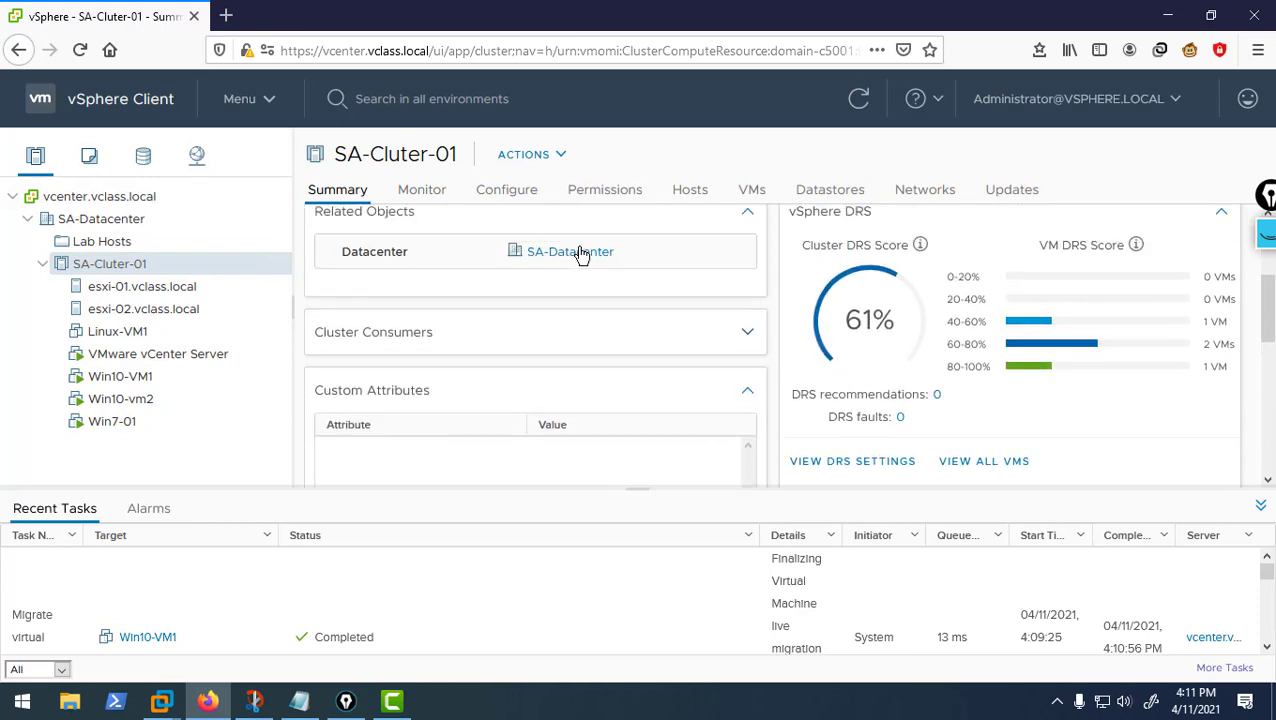
scroll(578, 256, "up", 2)
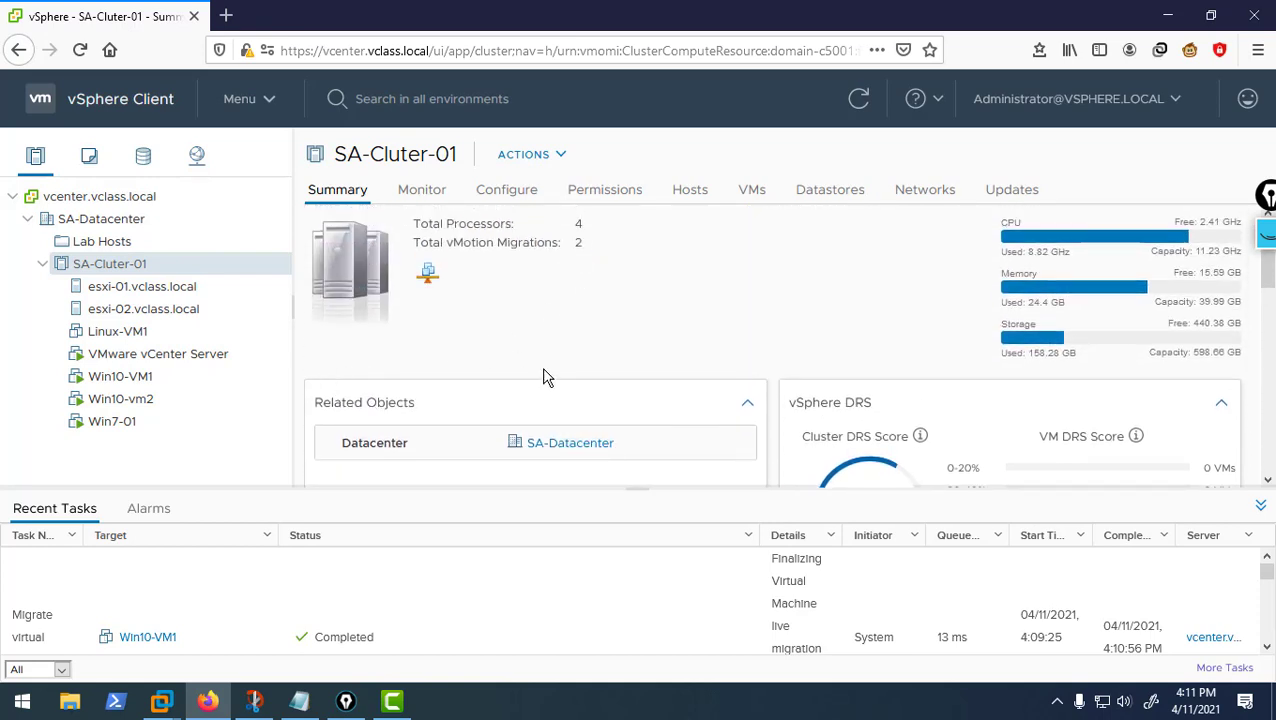
Step: Migrate Win10-vm2 to host esxi-01.vclass.local, changing only the compute resource, keeping the Production network and high vMotion priority
left_click(120, 402)
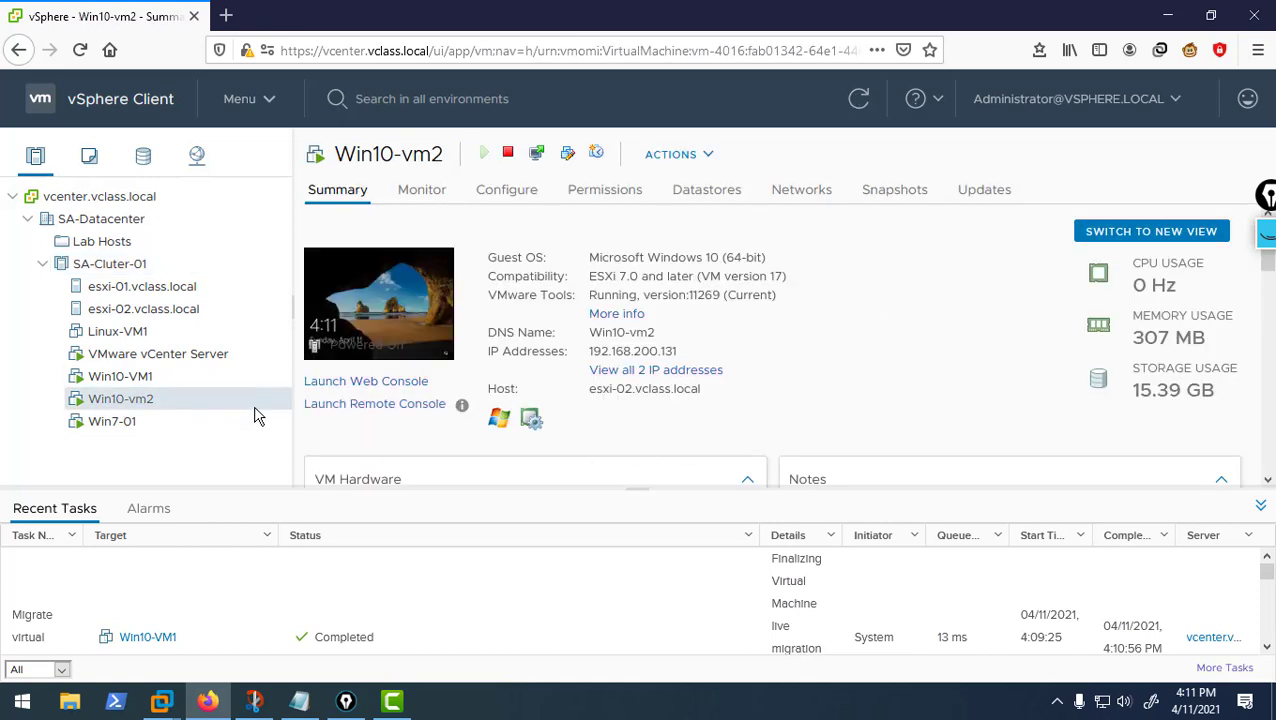
right_click(147, 400)
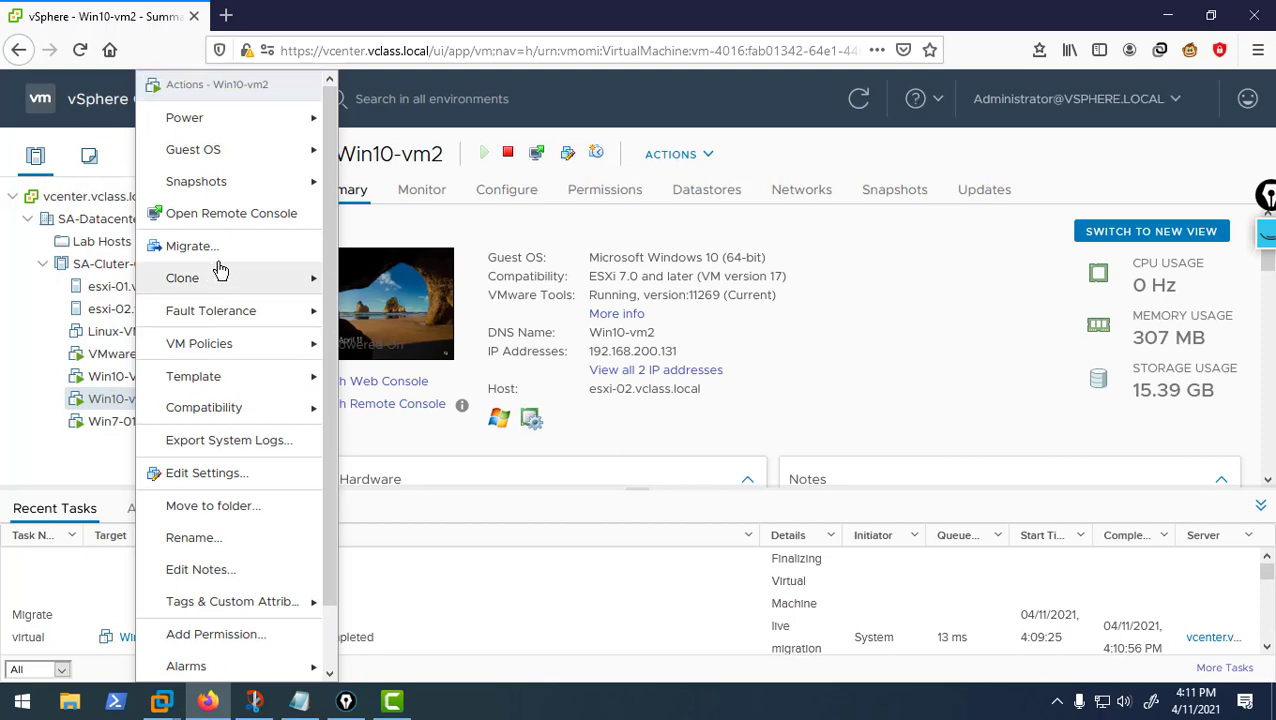
left_click(257, 257)
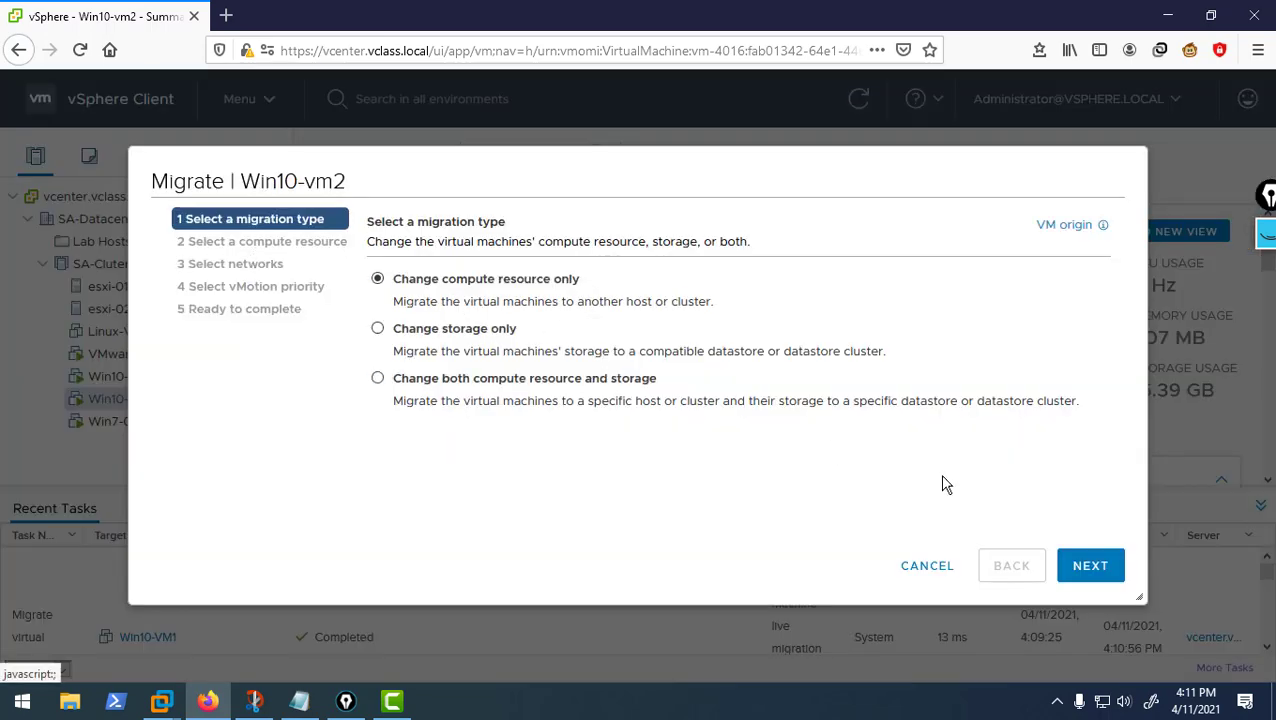
left_click(1092, 565)
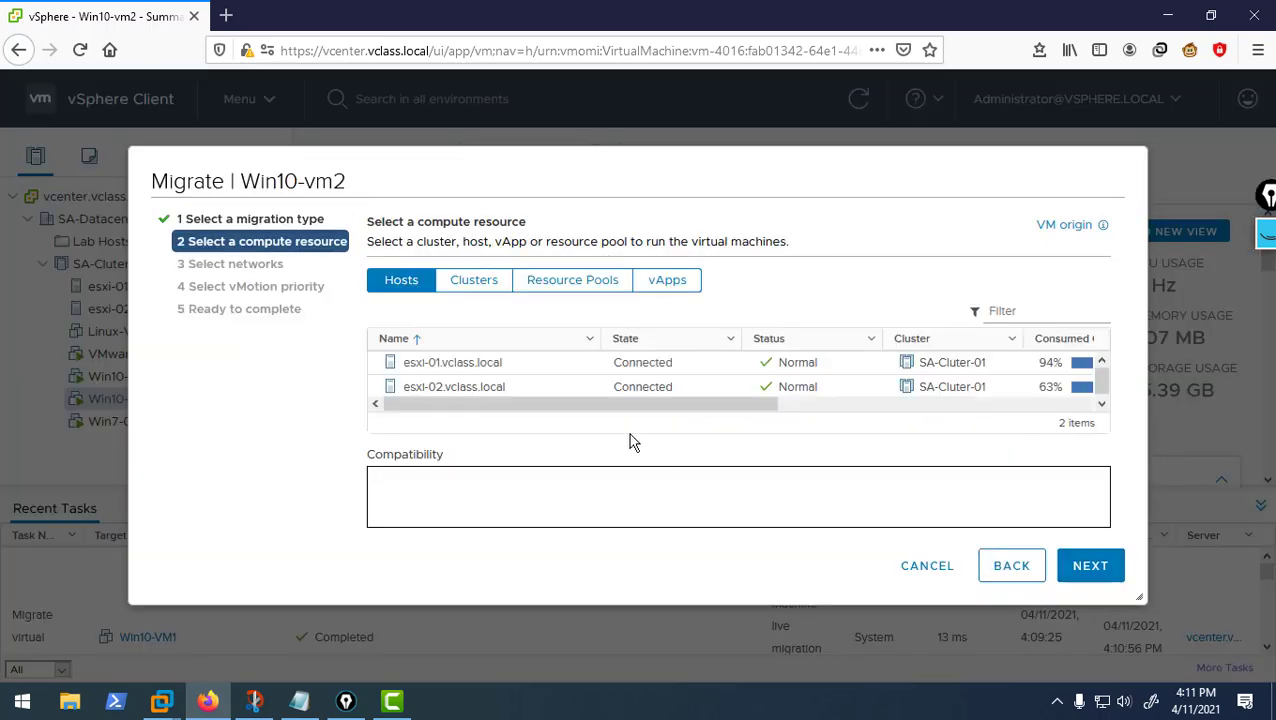
left_click(551, 367)
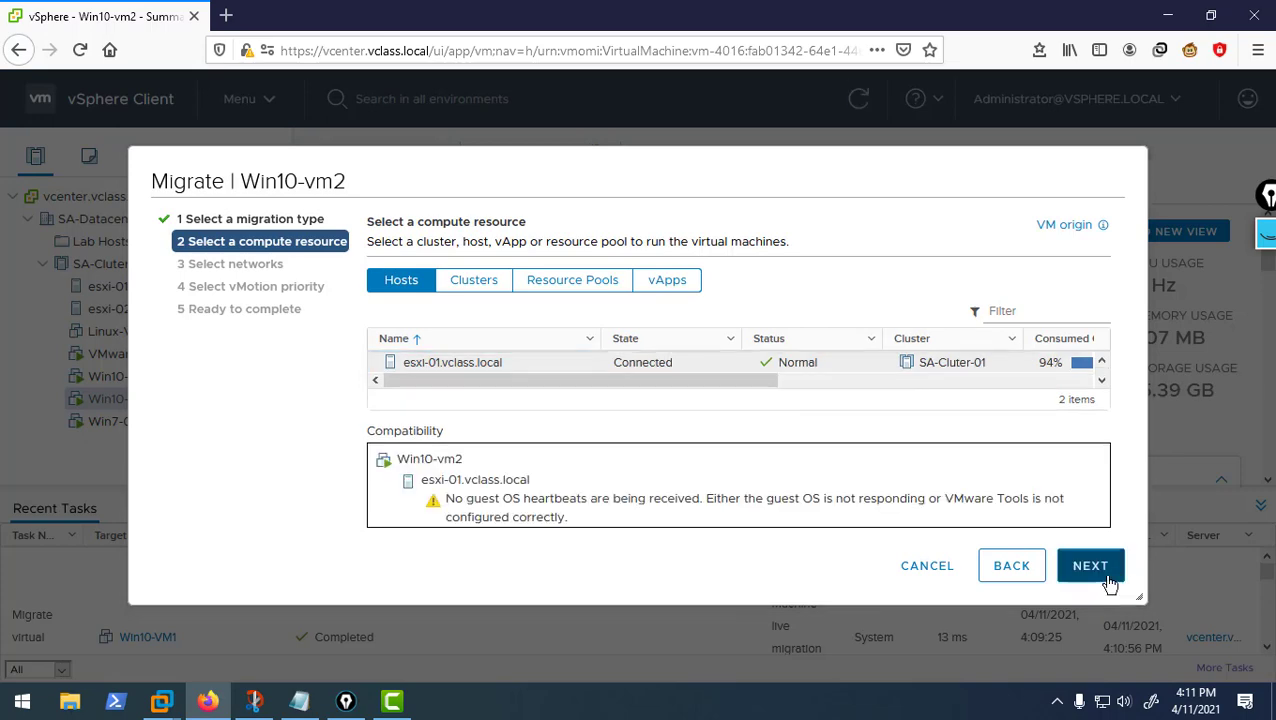
left_click(1110, 585)
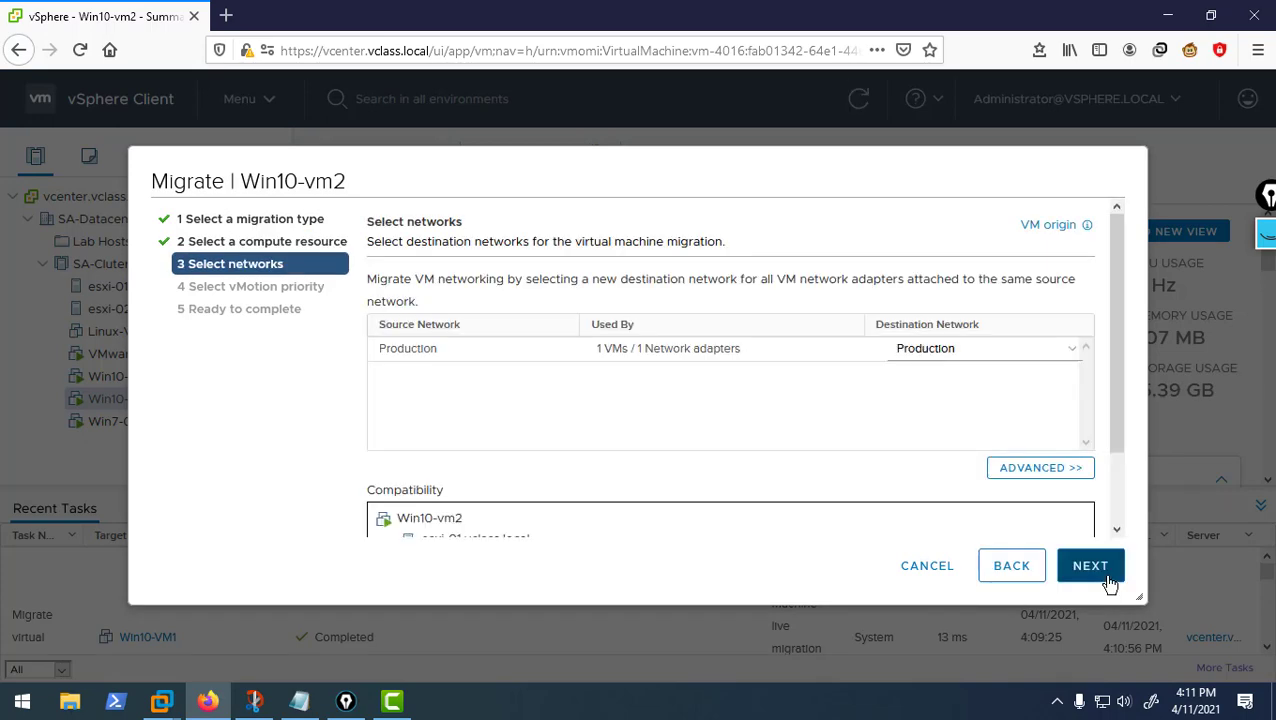
left_click(1107, 563)
left_click(1103, 568)
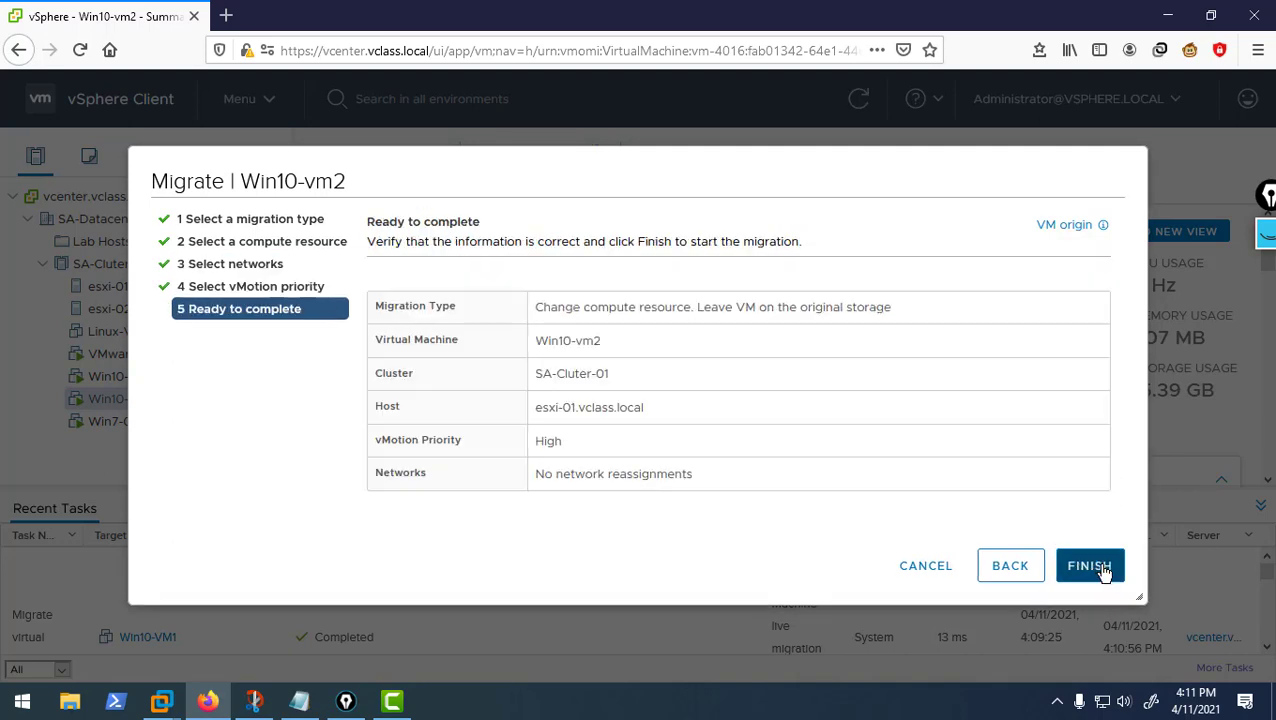
left_click(1090, 566)
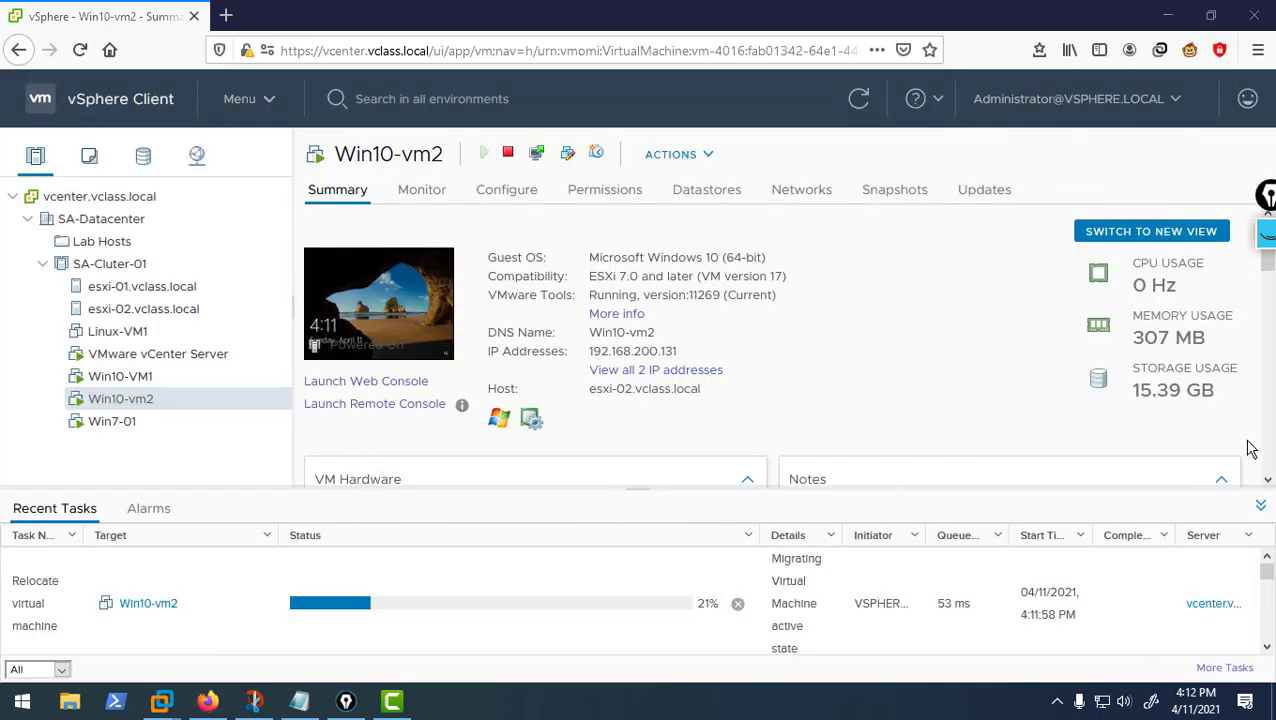
Step: Set the DRS automation level of SA-Cluter-01 to Fully Automated and check the reconfiguration task
left_click(1260, 505)
left_click(137, 266)
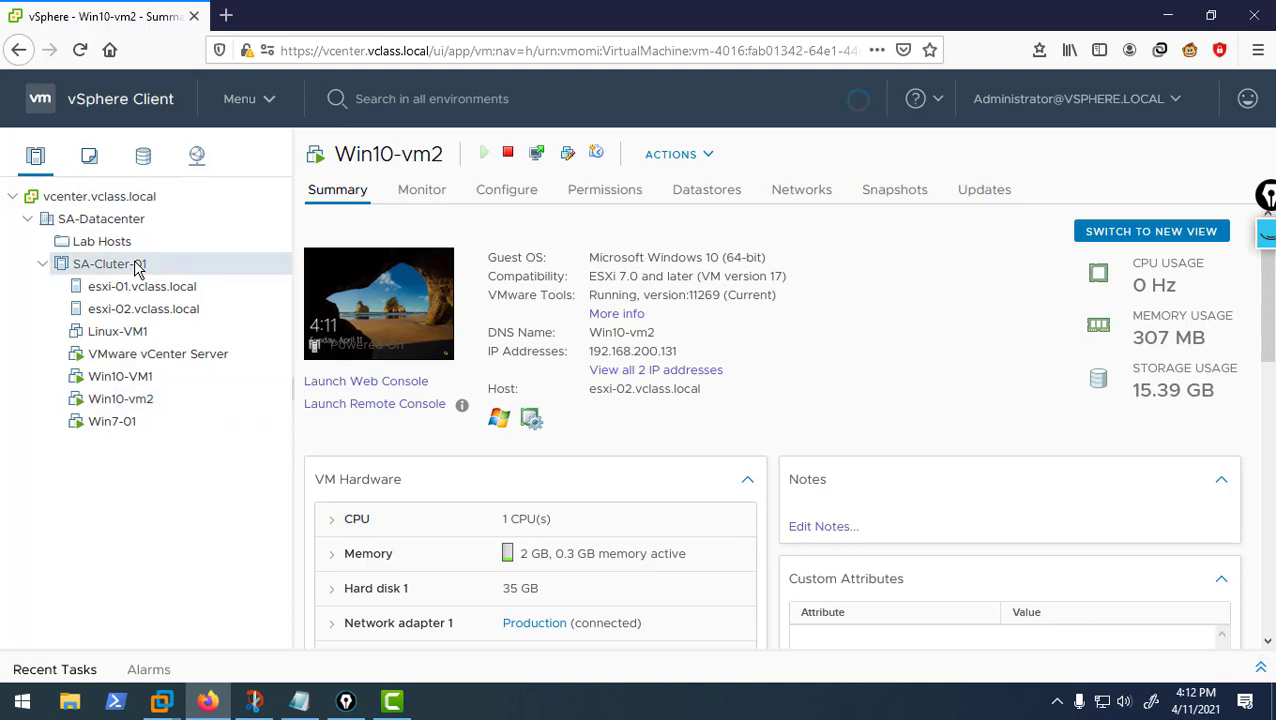
left_click(1205, 230)
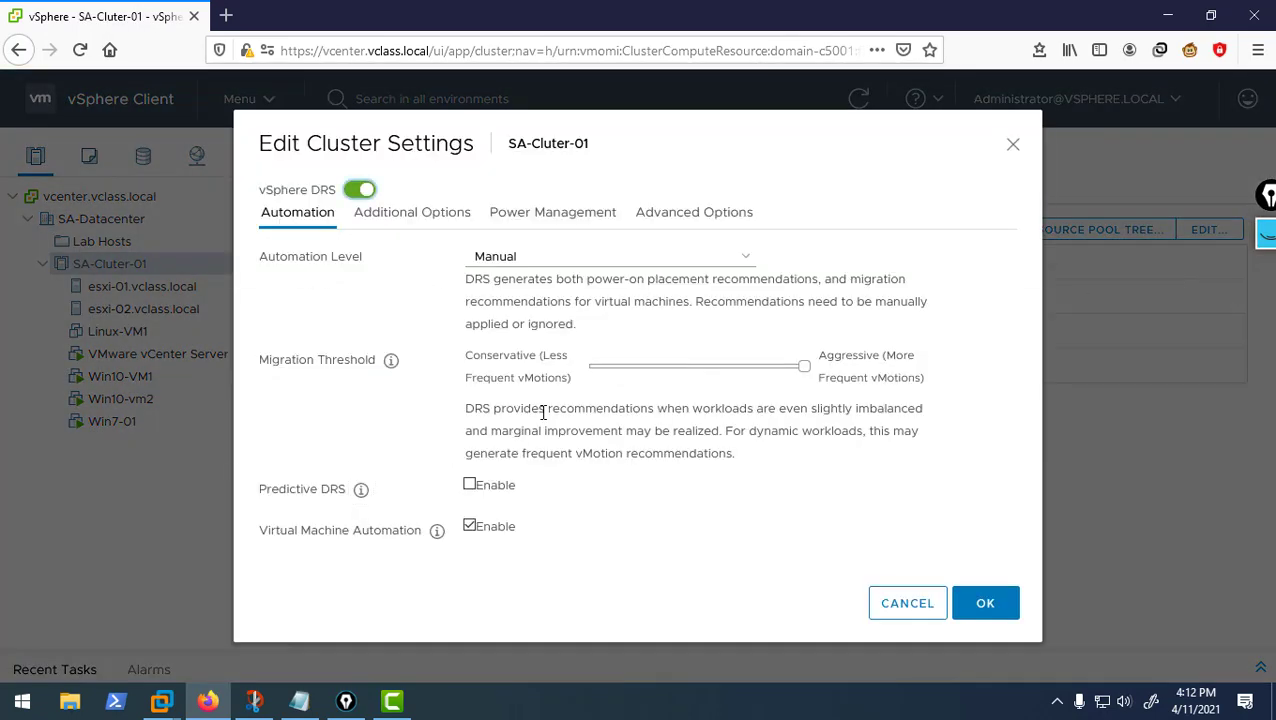
left_click(655, 256)
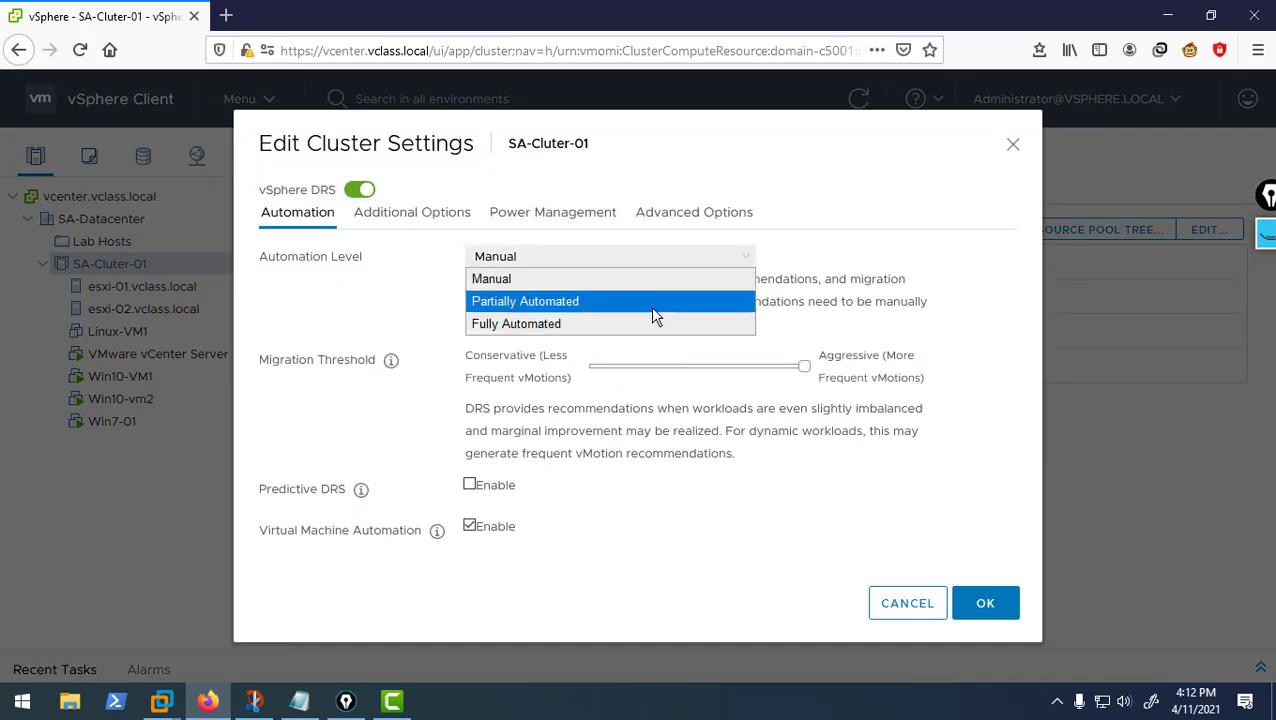
left_click(526, 323)
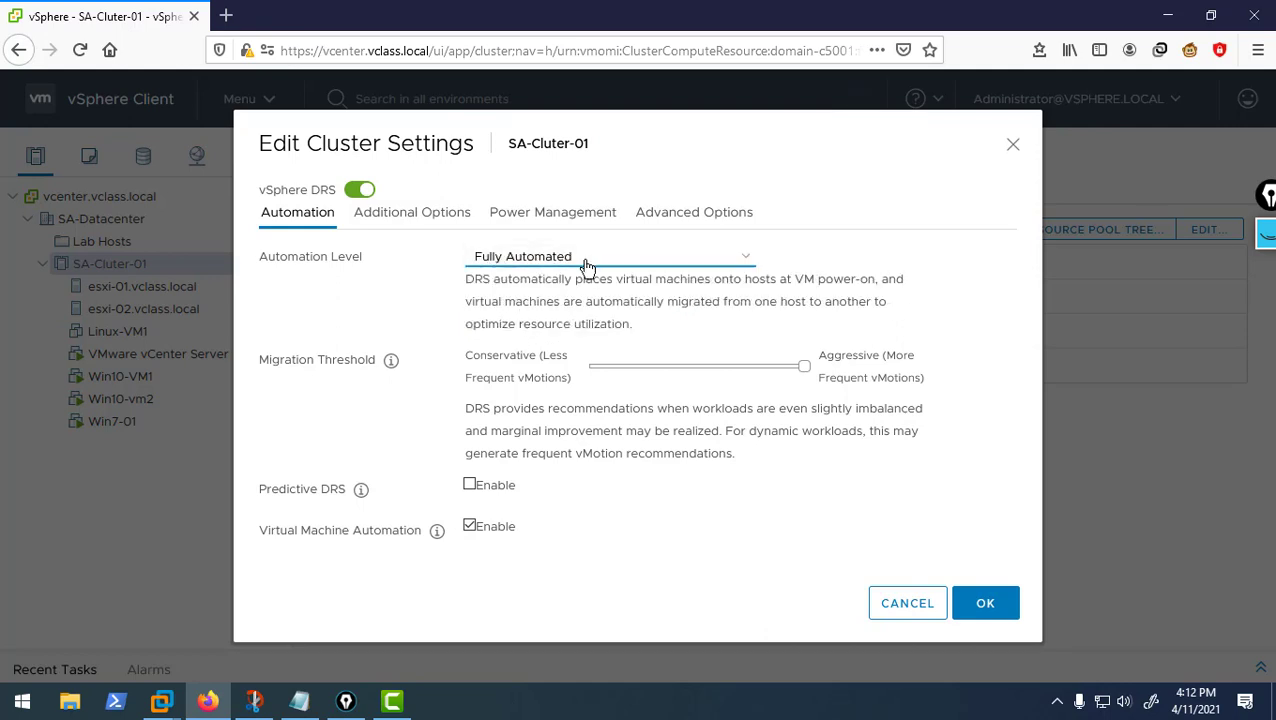
left_click(985, 604)
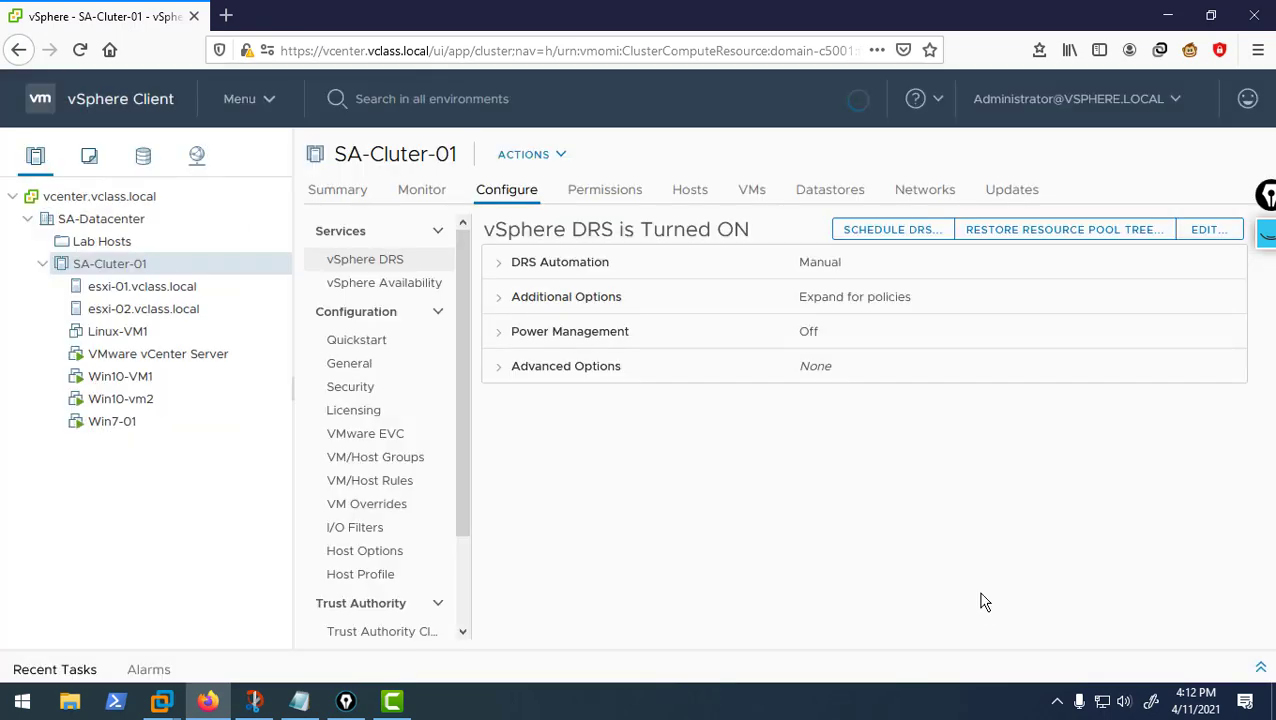
left_click(1260, 668)
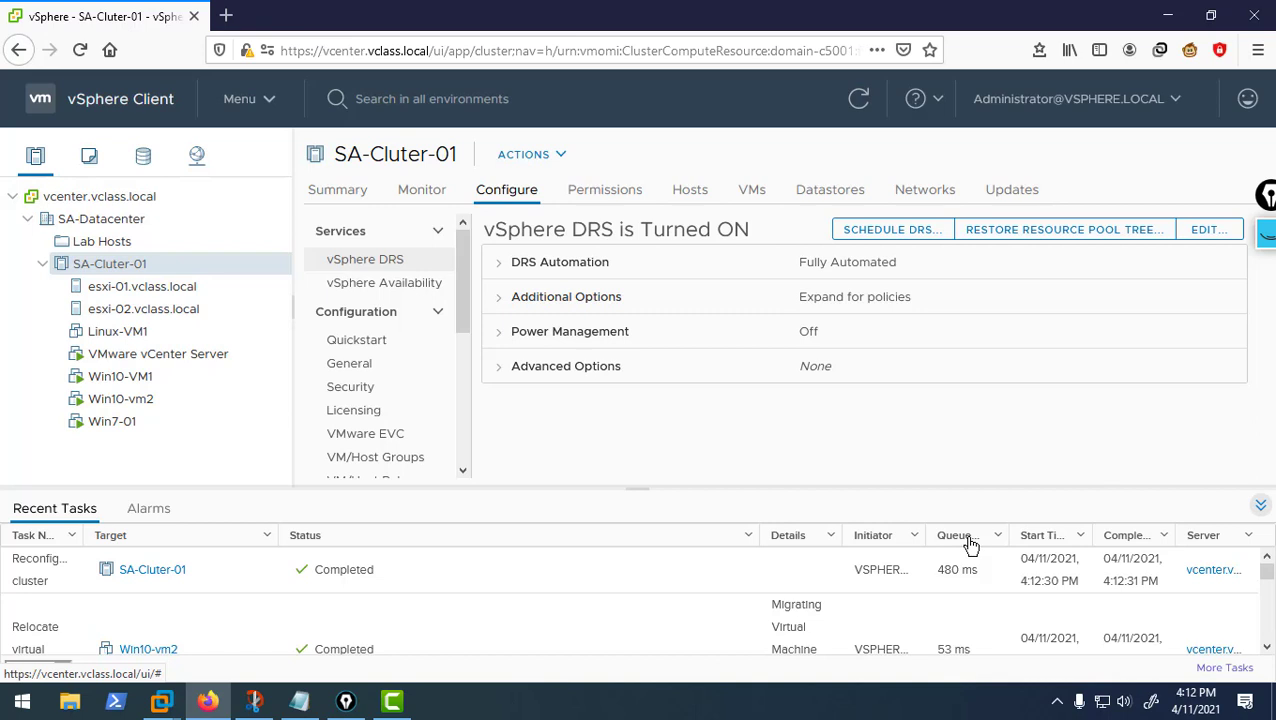
Step: Run DRS immediately on the fully automated cluster and check its DRS history
left_click(414, 196)
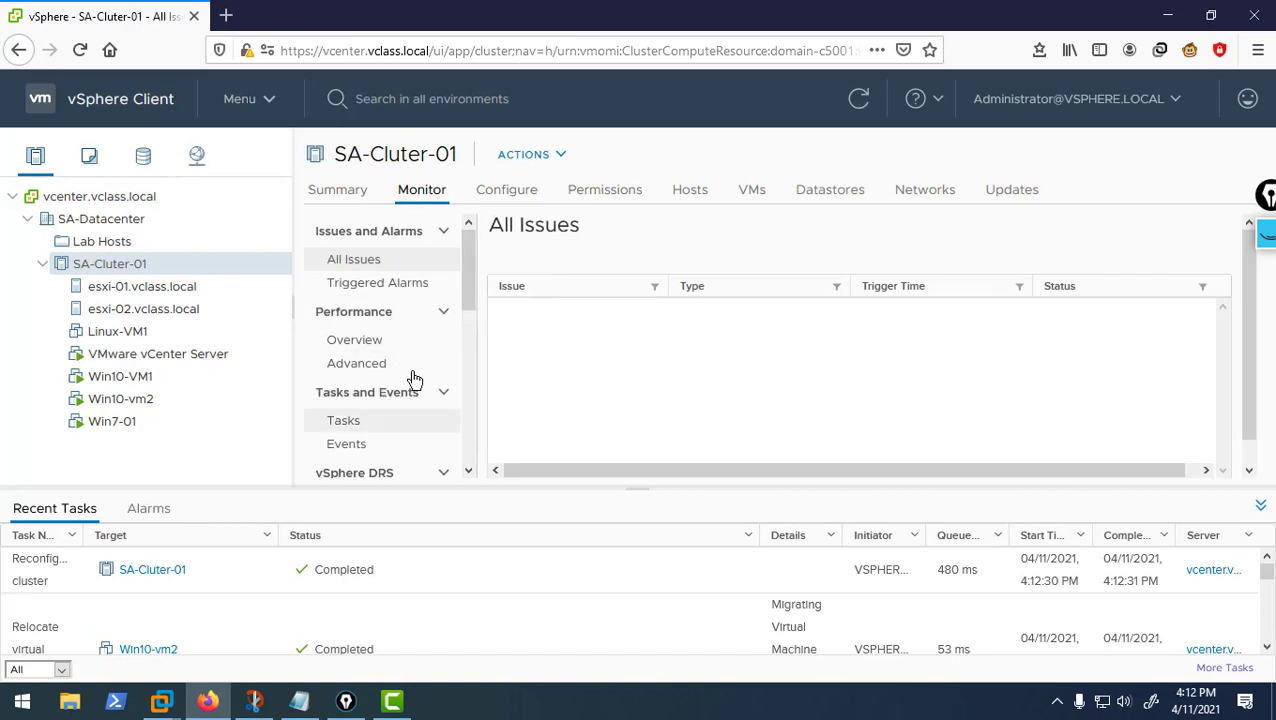
scroll(440, 290, "down", 3)
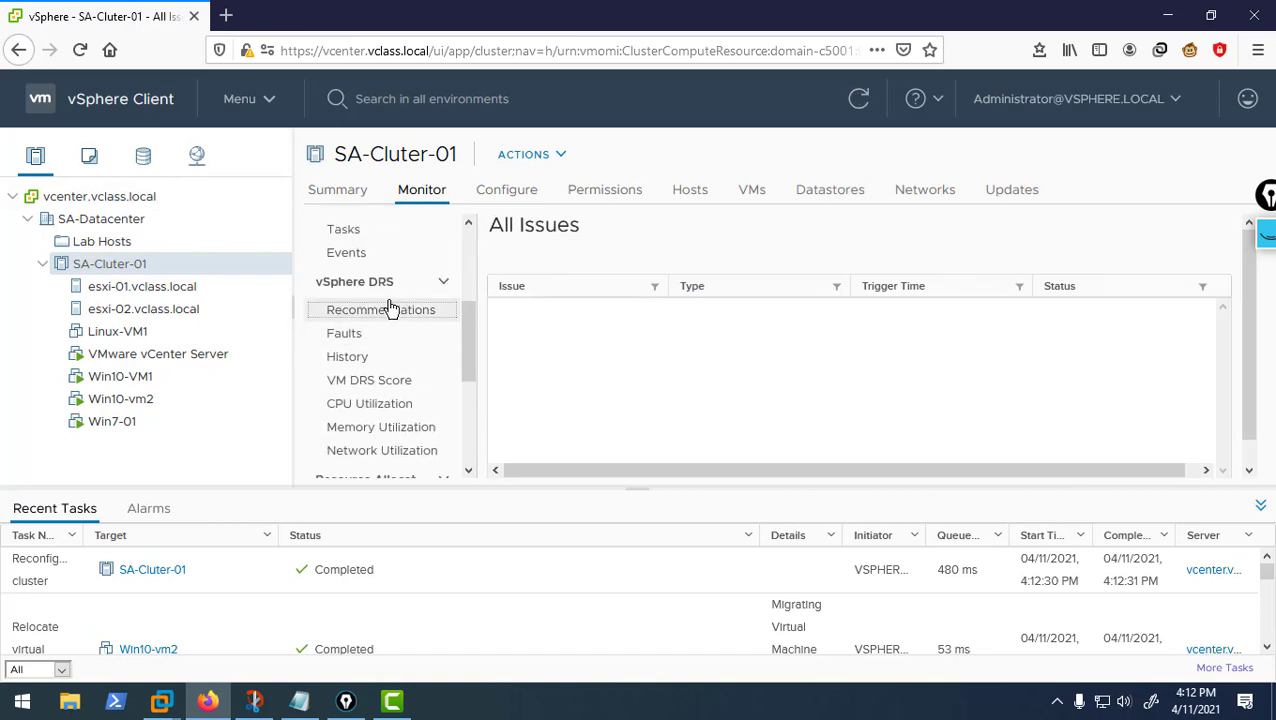
left_click(387, 307)
left_click(521, 268)
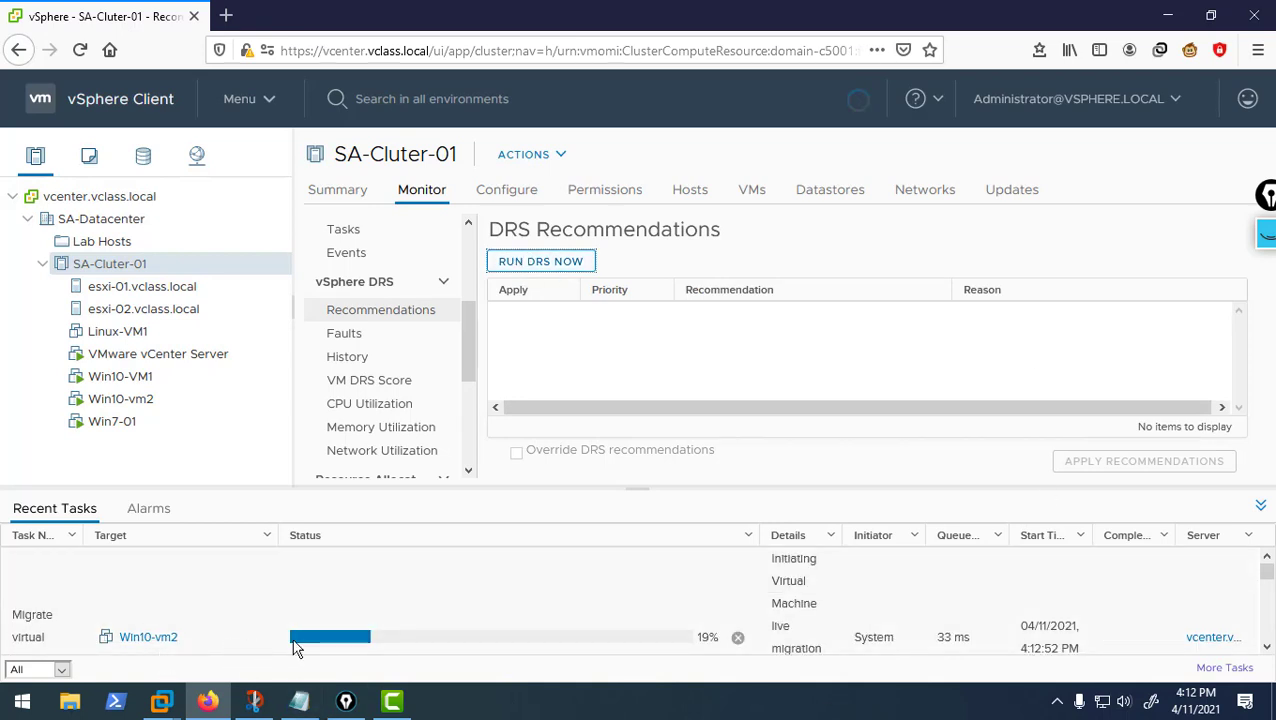
left_click(340, 362)
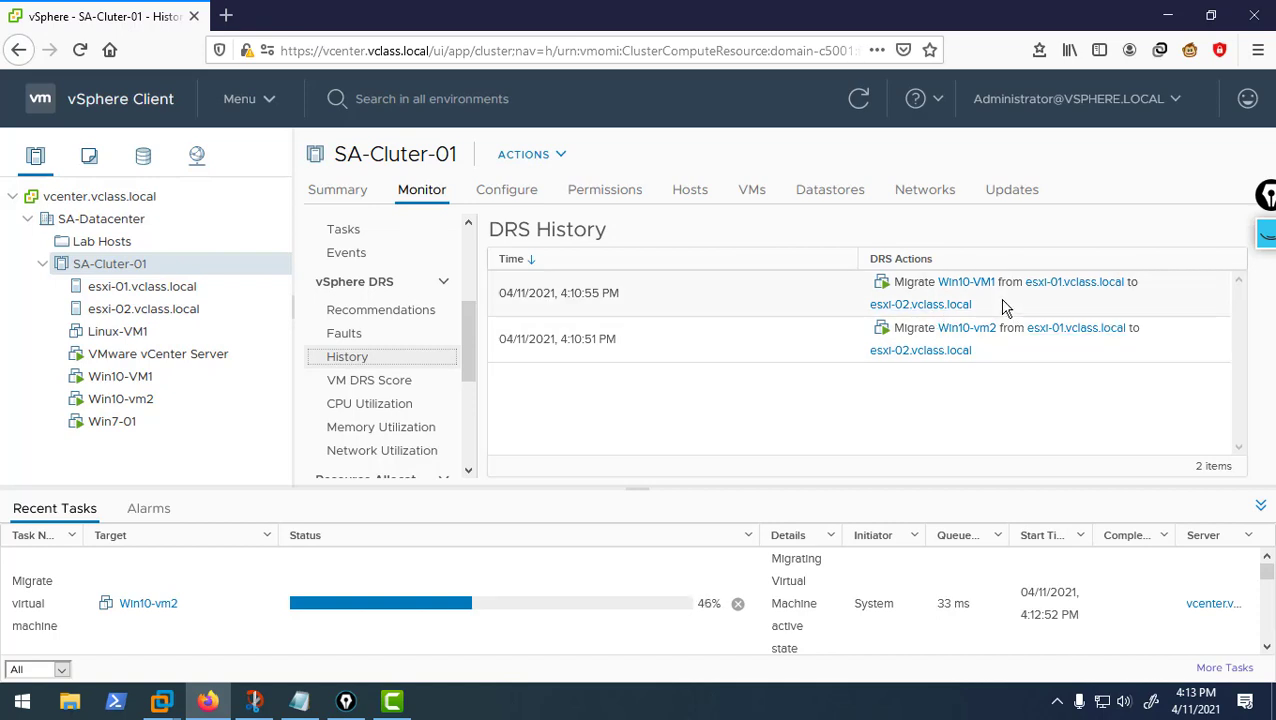
Step: Power on the Linux-VM1 virtual machine
left_click(130, 338)
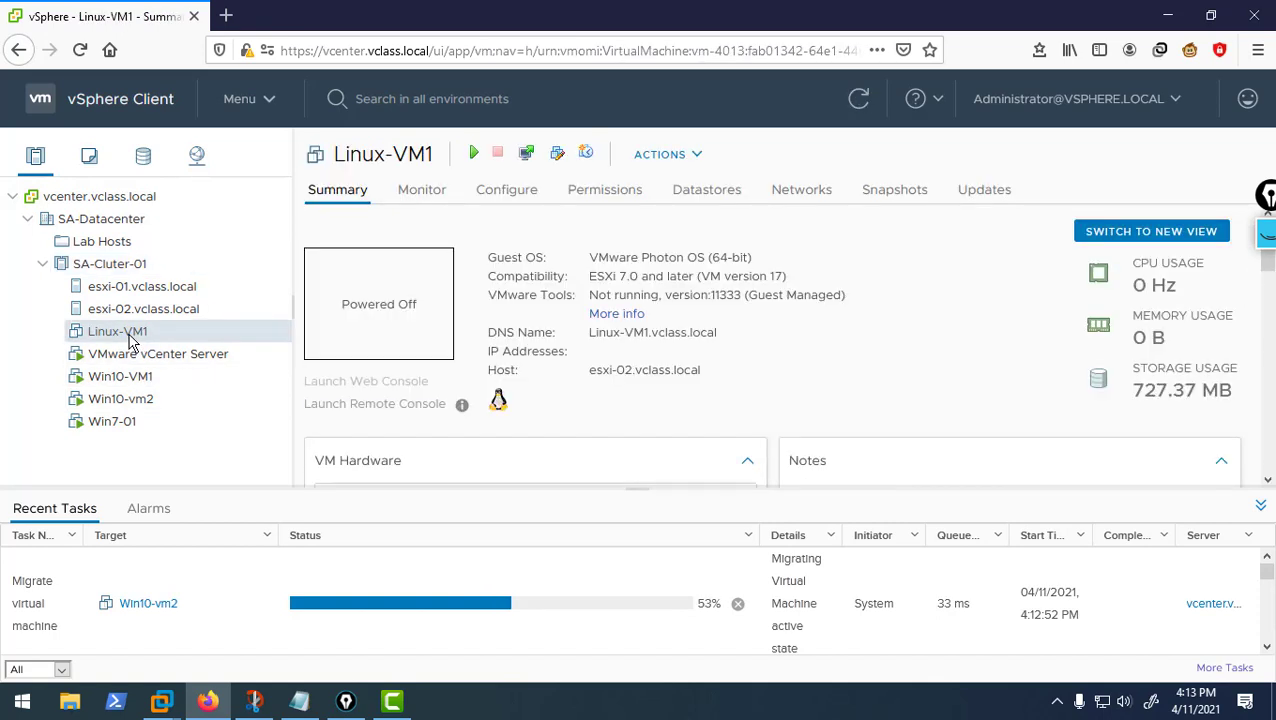
right_click(129, 339)
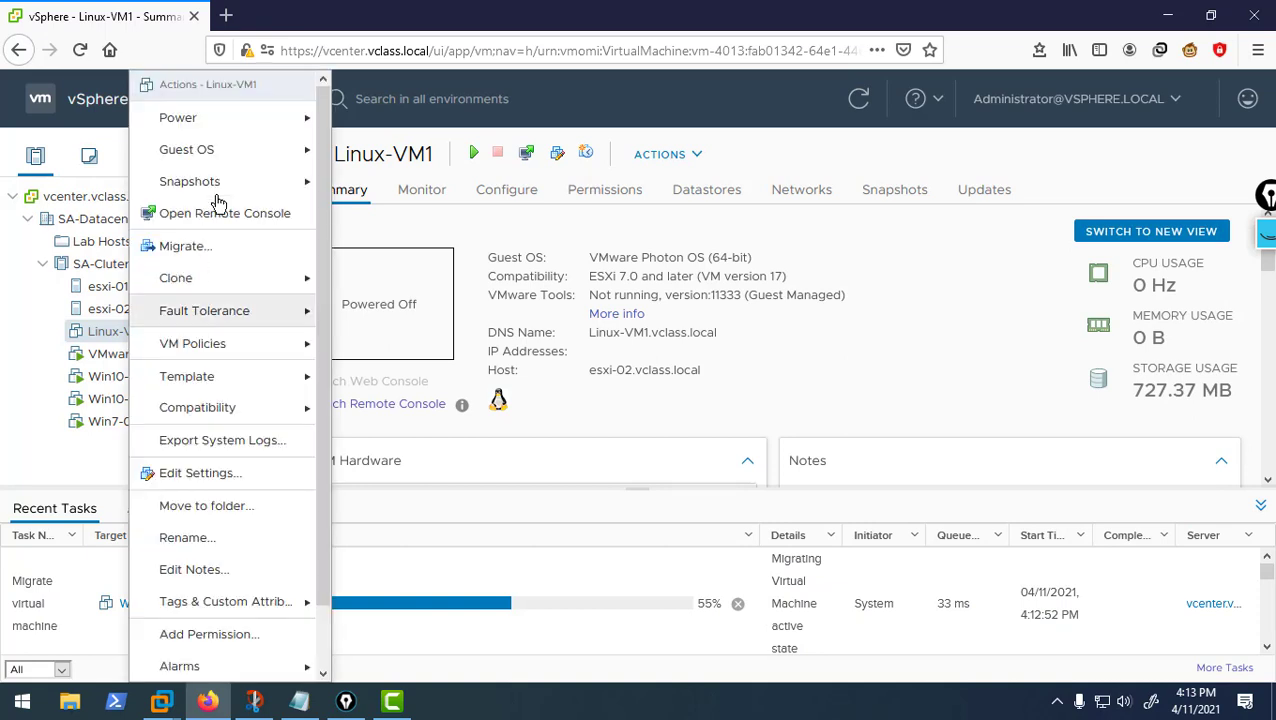
mouse_move(225, 128)
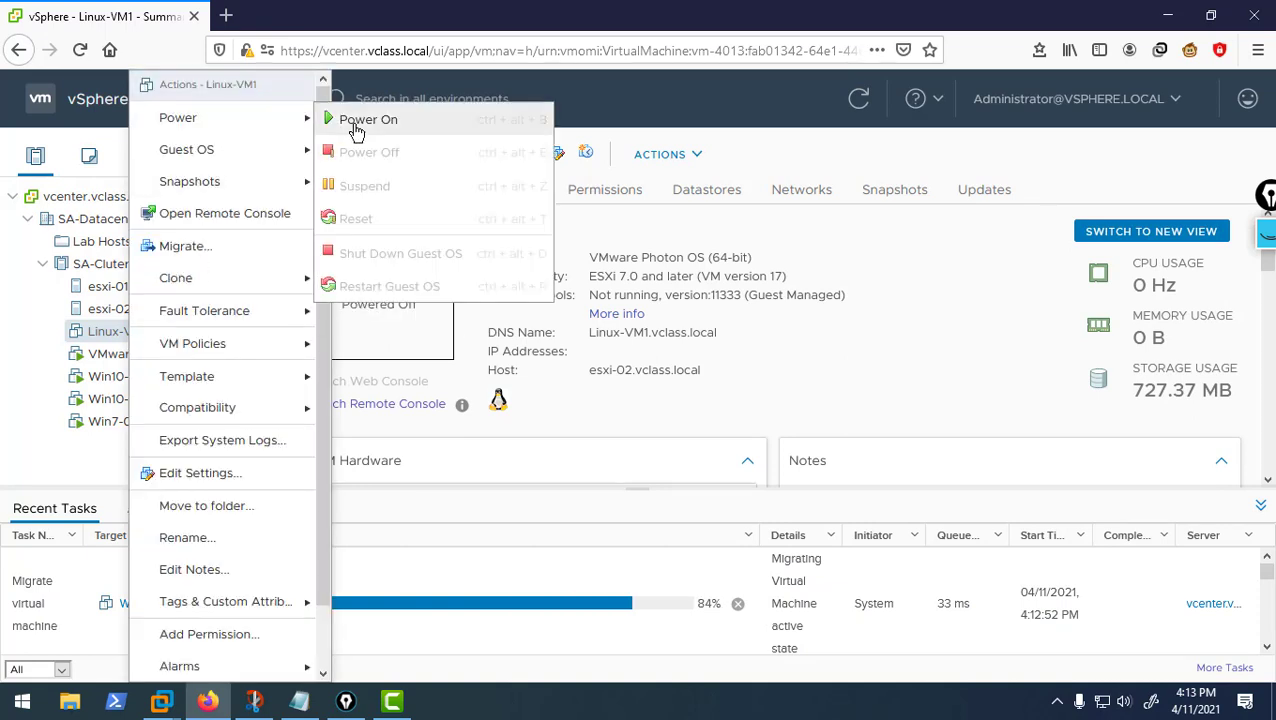
left_click(756, 430)
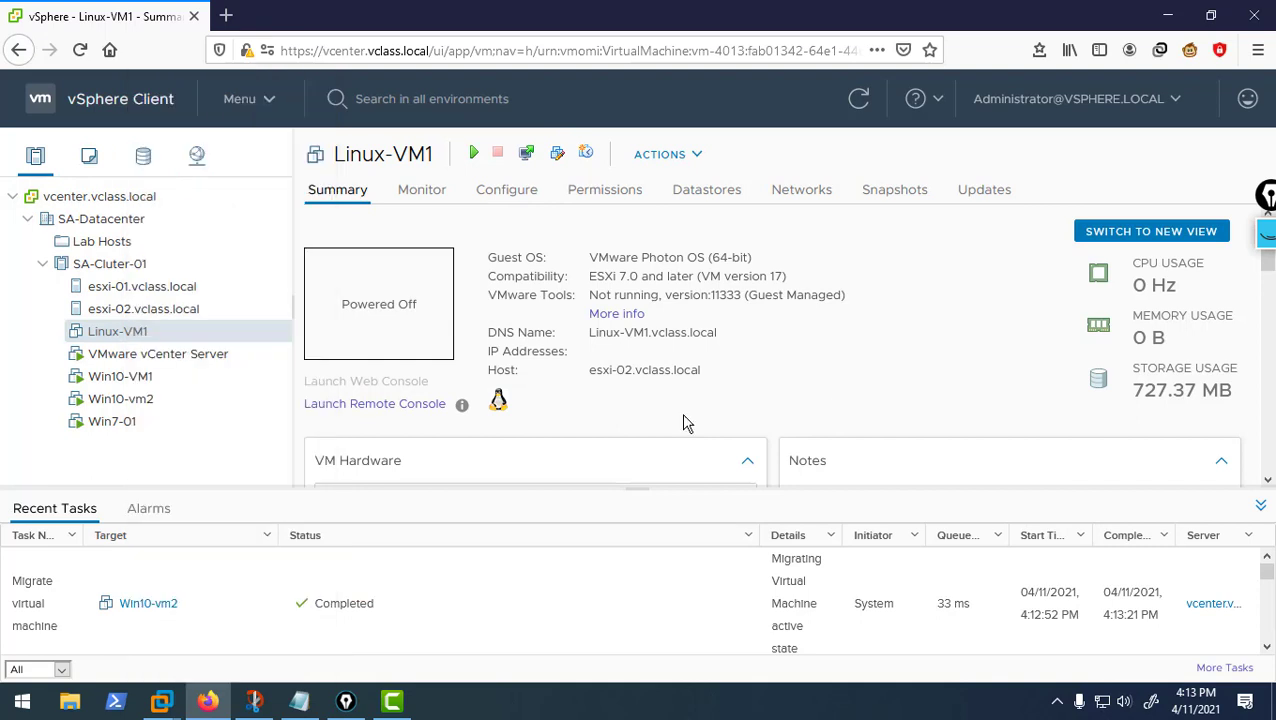
right_click(172, 341)
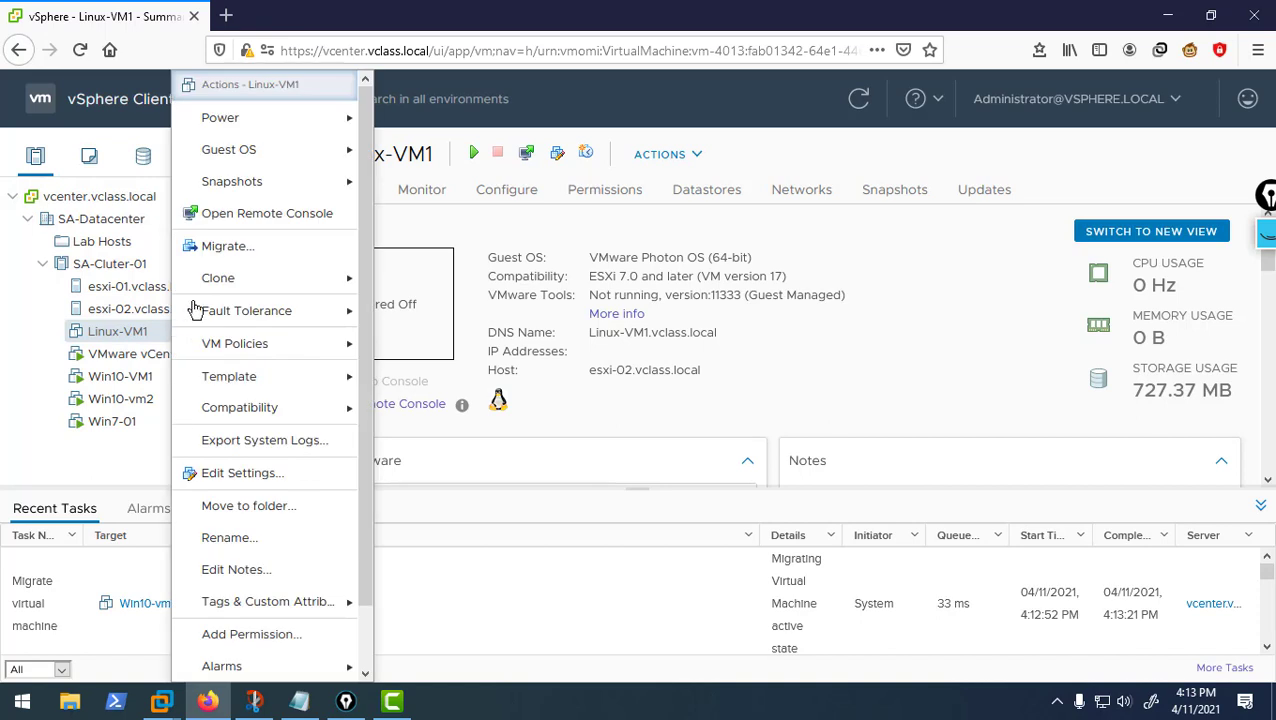
mouse_move(296, 134)
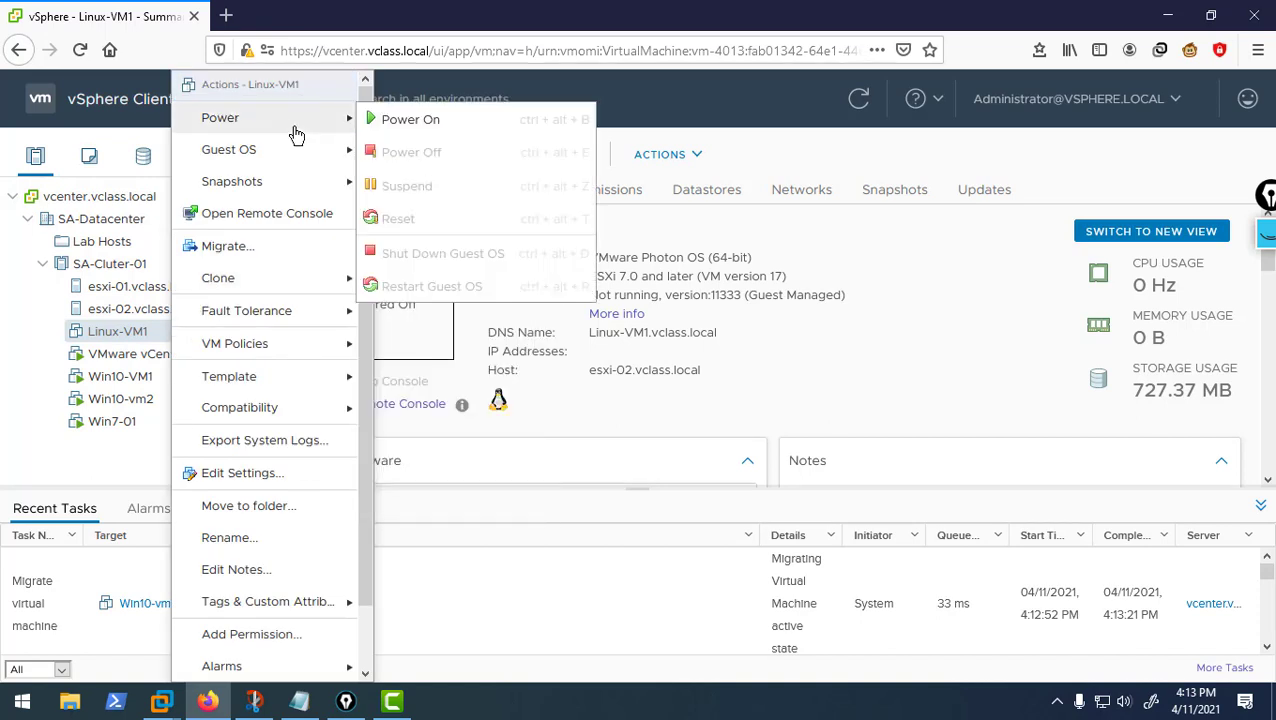
left_click(399, 121)
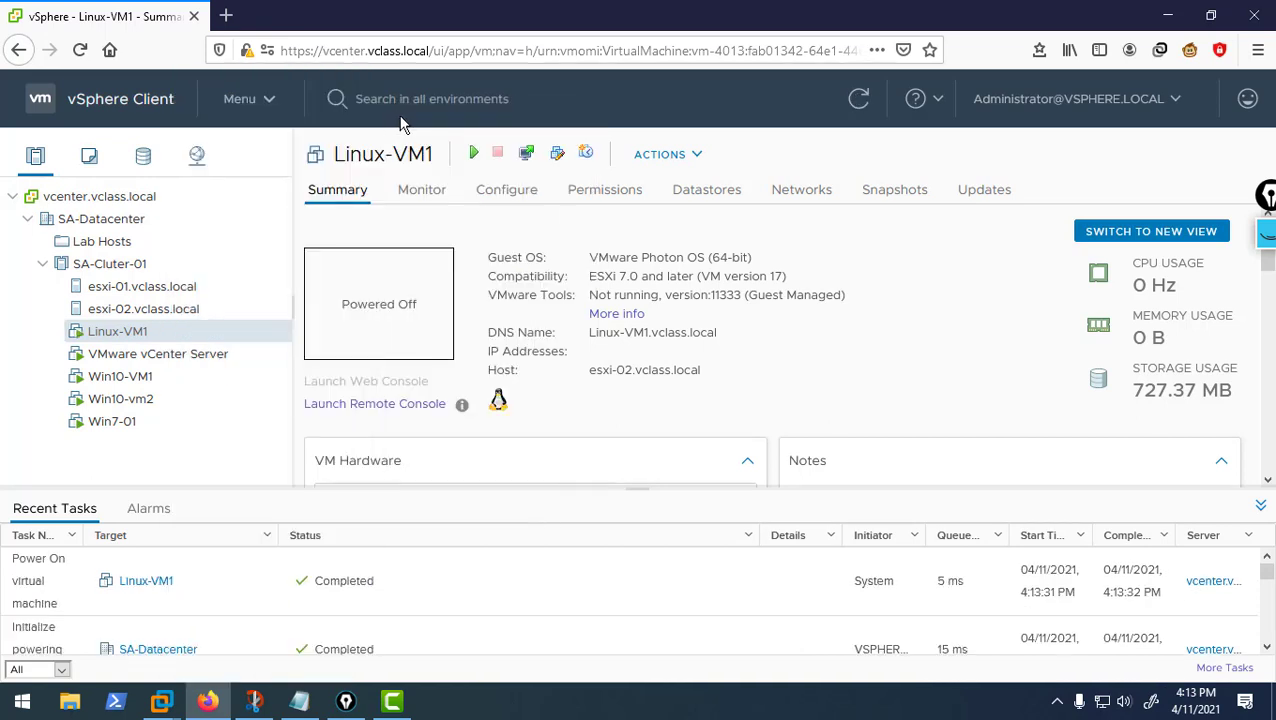